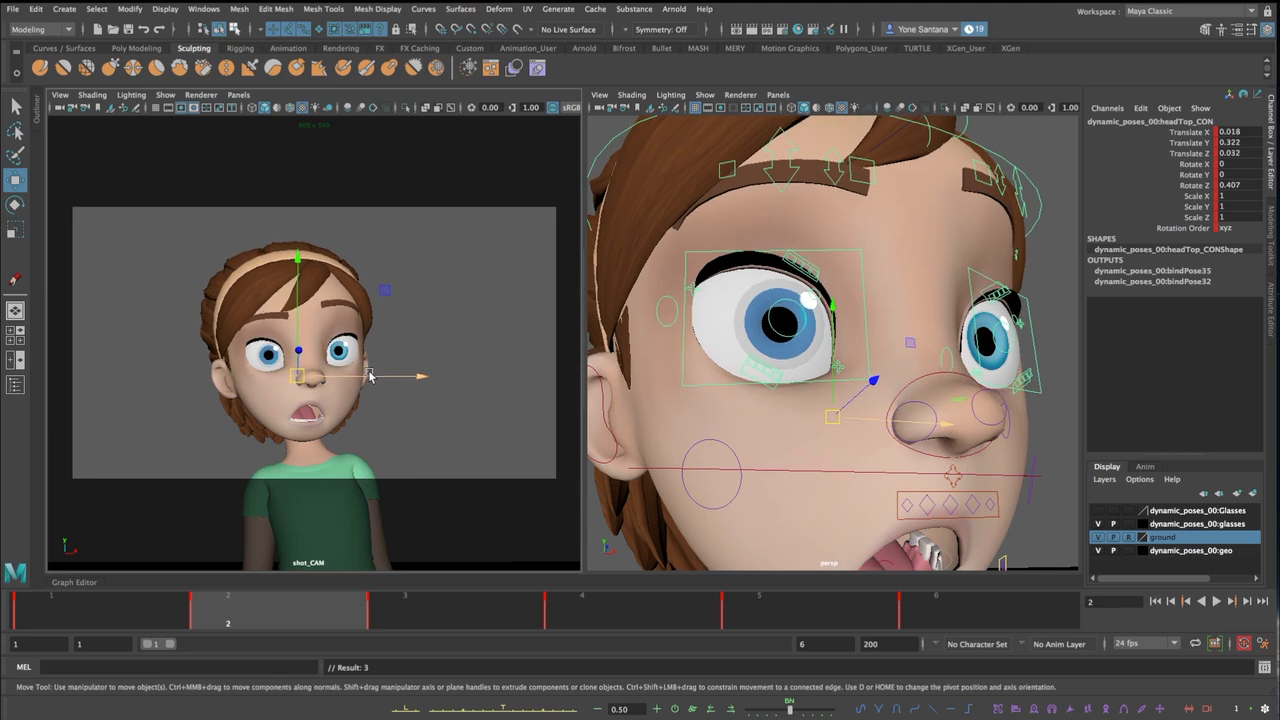
Rotate the top head control to about -6 degrees in X on frame 2
{"action": "key", "text": "e"}
{"action": "left_click_drag", "start_coordinate": [319, 322], "coordinate": [315, 307]}
{"action": "scroll", "coordinate": [602, 421], "scroll_direction": "down", "scroll_amount": 10}
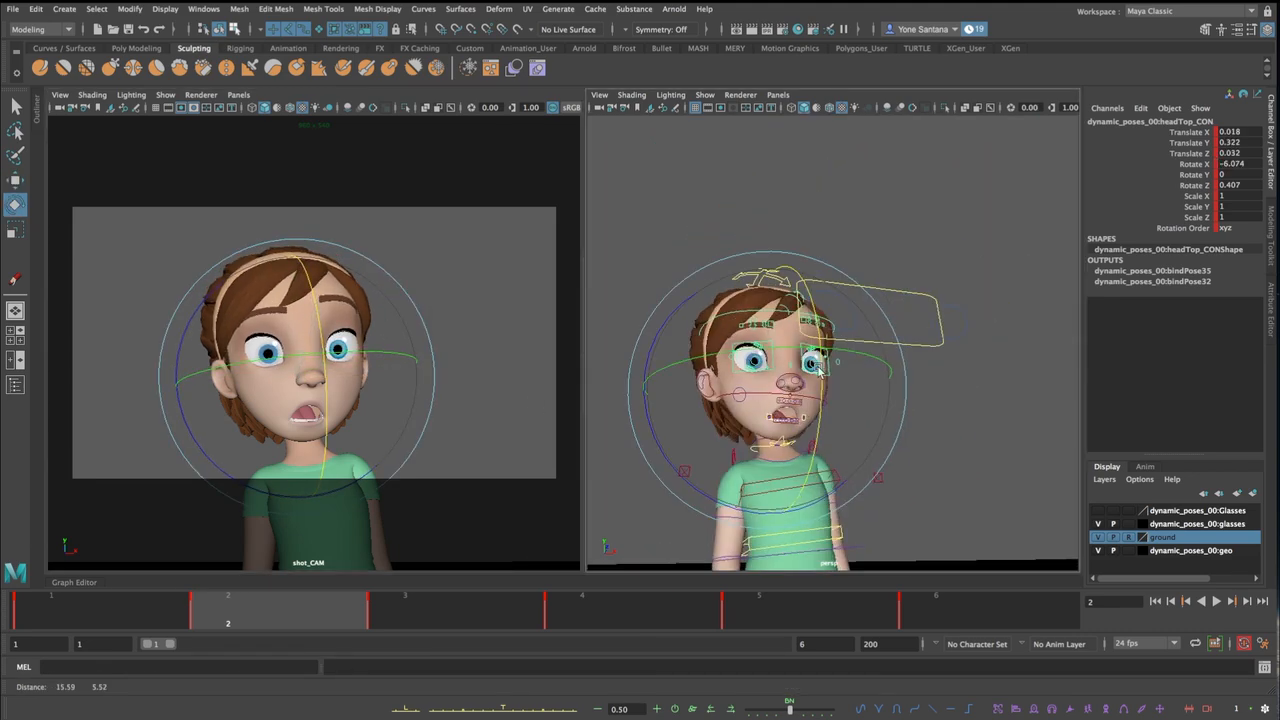
Shift the eye aim control slightly to refine the gaze, and select the left eye's aim control
{"action": "left_click", "coordinate": [800, 310]}
{"action": "key", "text": "w"}
{"action": "left_click_drag", "start_coordinate": [423, 348], "coordinate": [416, 354]}
{"action": "left_click", "coordinate": [930, 319]}
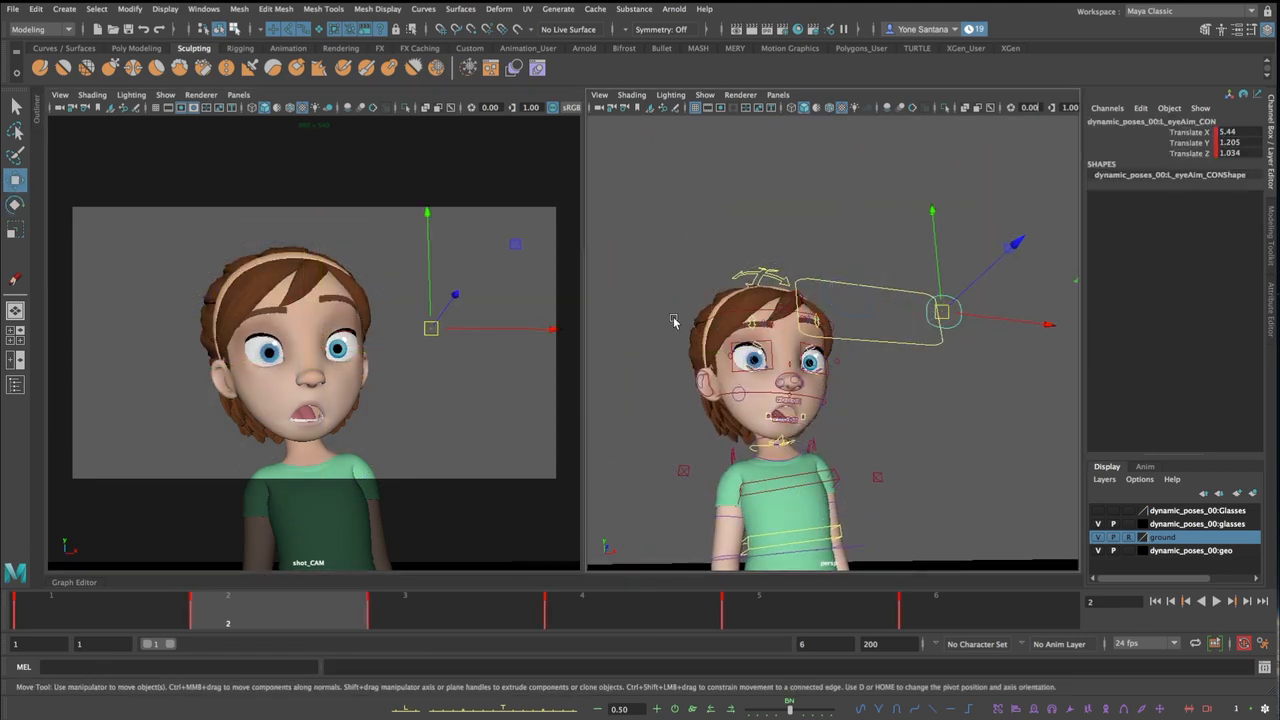
Rotate the right upper eyelid control to about -19 degrees in Z
{"action": "left_click_drag", "start_coordinate": [674, 321], "coordinate": [788, 417], "text": "alt"}
{"action": "scroll", "coordinate": [803, 434], "scroll_direction": "up", "scroll_amount": 5}
{"action": "left_click", "coordinate": [824, 408]}
{"action": "scroll", "coordinate": [788, 390], "scroll_direction": "up", "scroll_amount": 3}
{"action": "left_click", "coordinate": [1062, 345]}
{"action": "left_click_drag", "start_coordinate": [1062, 350], "coordinate": [1027, 369], "text": "alt"}
{"action": "left_click", "coordinate": [1000, 298]}
{"action": "key", "text": "e"}
{"action": "left_click", "coordinate": [748, 323]}
{"action": "left_click_drag", "start_coordinate": [859, 326], "coordinate": [826, 300]}
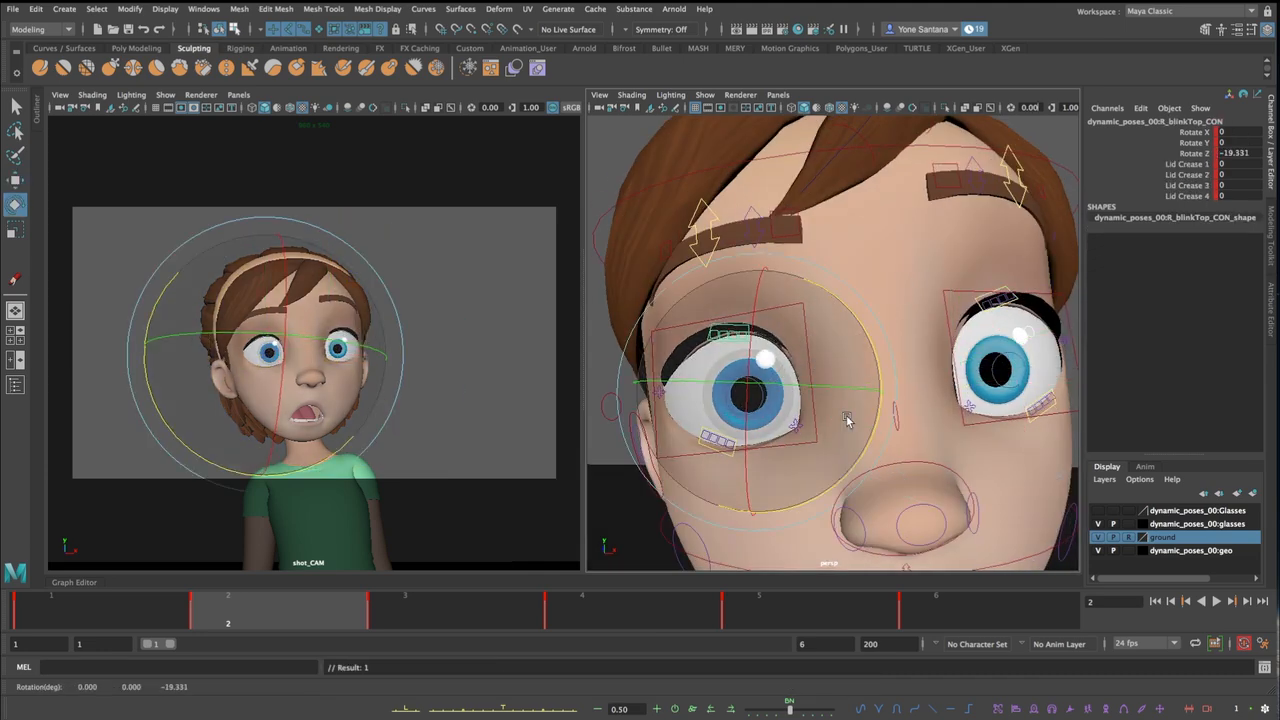
Rotate the right lower lid, the left eye's lid controls and the right upper lid to refine both eye shapes
{"action": "left_click", "coordinate": [717, 441]}
{"action": "mouse_move", "coordinate": [795, 458]}
{"action": "left_mouse_down"}
{"action": "mouse_move", "coordinate": [800, 469]}
{"action": "mouse_move", "coordinate": [772, 465]}
{"action": "left_mouse_up"}
{"action": "left_click", "coordinate": [961, 403]}
{"action": "left_click_drag", "start_coordinate": [916, 412], "coordinate": [923, 426]}
{"action": "left_click", "coordinate": [884, 350]}
{"action": "left_click_drag", "start_coordinate": [902, 323], "coordinate": [899, 317]}
{"action": "left_click", "coordinate": [737, 332]}
{"action": "left_click_drag", "start_coordinate": [737, 332], "coordinate": [738, 321]}
Raise the right inner brow control to about 0.84 in Y and adjust the rest of the right brow
{"action": "left_click", "coordinate": [703, 227]}
{"action": "key", "text": "w"}
{"action": "left_click_drag", "start_coordinate": [711, 218], "coordinate": [711, 198]}
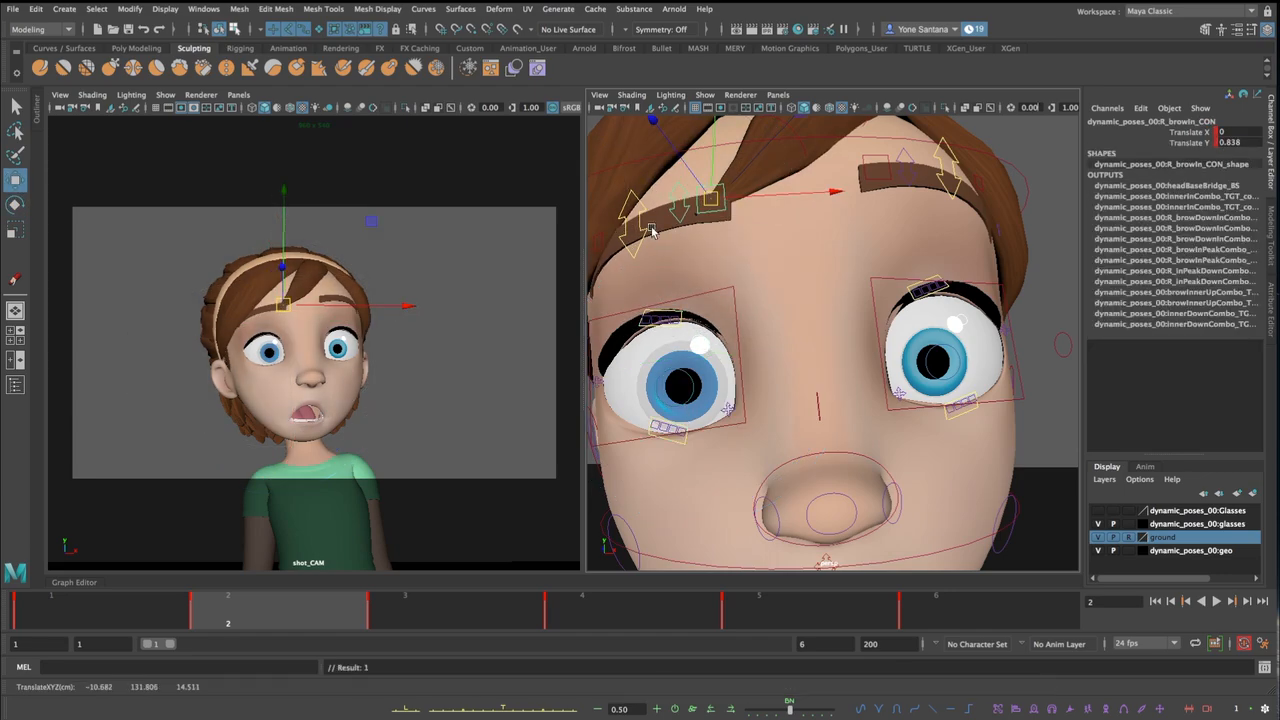
{"action": "left_click", "coordinate": [643, 229]}
{"action": "left_click_drag", "start_coordinate": [620, 280], "coordinate": [671, 300], "text": "alt"}
{"action": "middle_click_drag", "start_coordinate": [671, 300], "coordinate": [763, 302], "text": "alt"}
{"action": "left_click", "coordinate": [686, 322]}
{"action": "left_click_drag", "start_coordinate": [740, 320], "coordinate": [692, 315], "text": "alt"}
{"action": "left_click", "coordinate": [691, 232]}
{"action": "left_click_drag", "start_coordinate": [740, 250], "coordinate": [690, 258], "text": "alt"}
Move the left inner brow to about -0.66 in X and -0.15 in Y, and the right brow furrow to about 0.64 in Y
{"action": "left_click", "coordinate": [848, 183]}
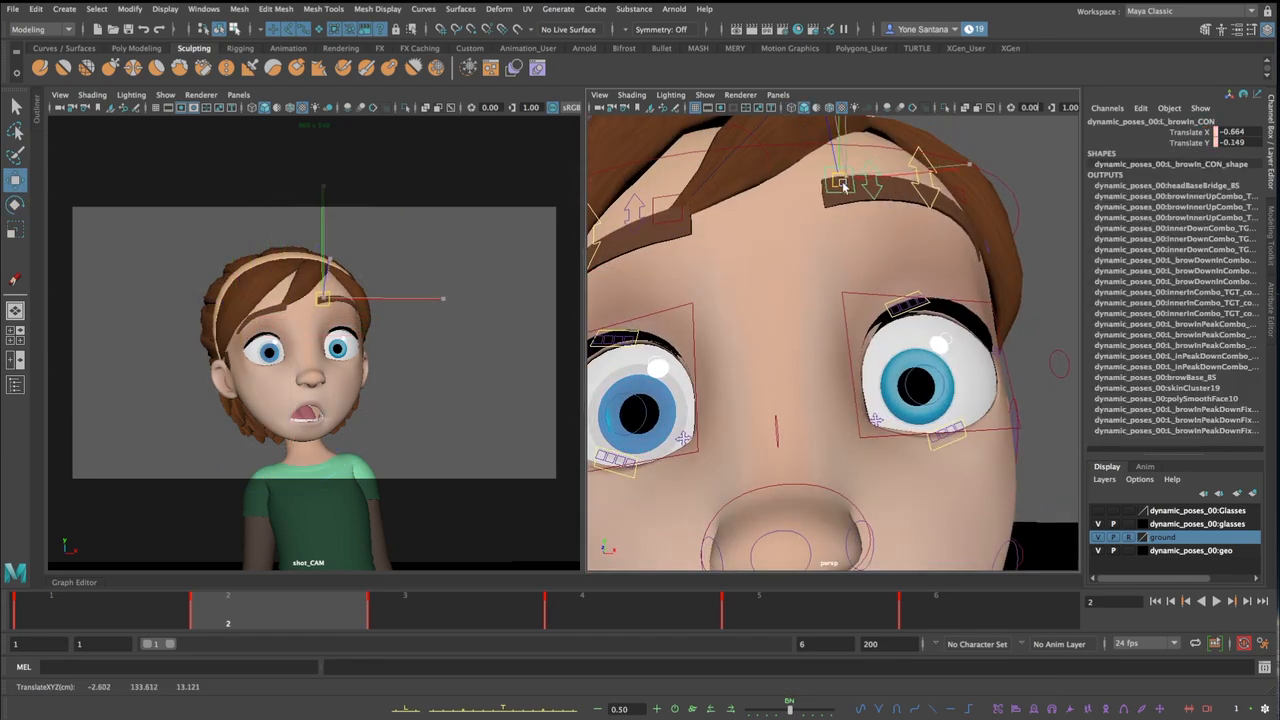
{"action": "left_click_drag", "start_coordinate": [843, 186], "coordinate": [790, 190], "text": "alt"}
{"action": "left_click", "coordinate": [787, 191]}
{"action": "left_click_drag", "start_coordinate": [706, 344], "coordinate": [772, 338], "text": "alt"}
{"action": "left_click", "coordinate": [666, 268]}
{"action": "left_click", "coordinate": [750, 218]}
{"action": "left_click_drag", "start_coordinate": [750, 218], "coordinate": [749, 214]}
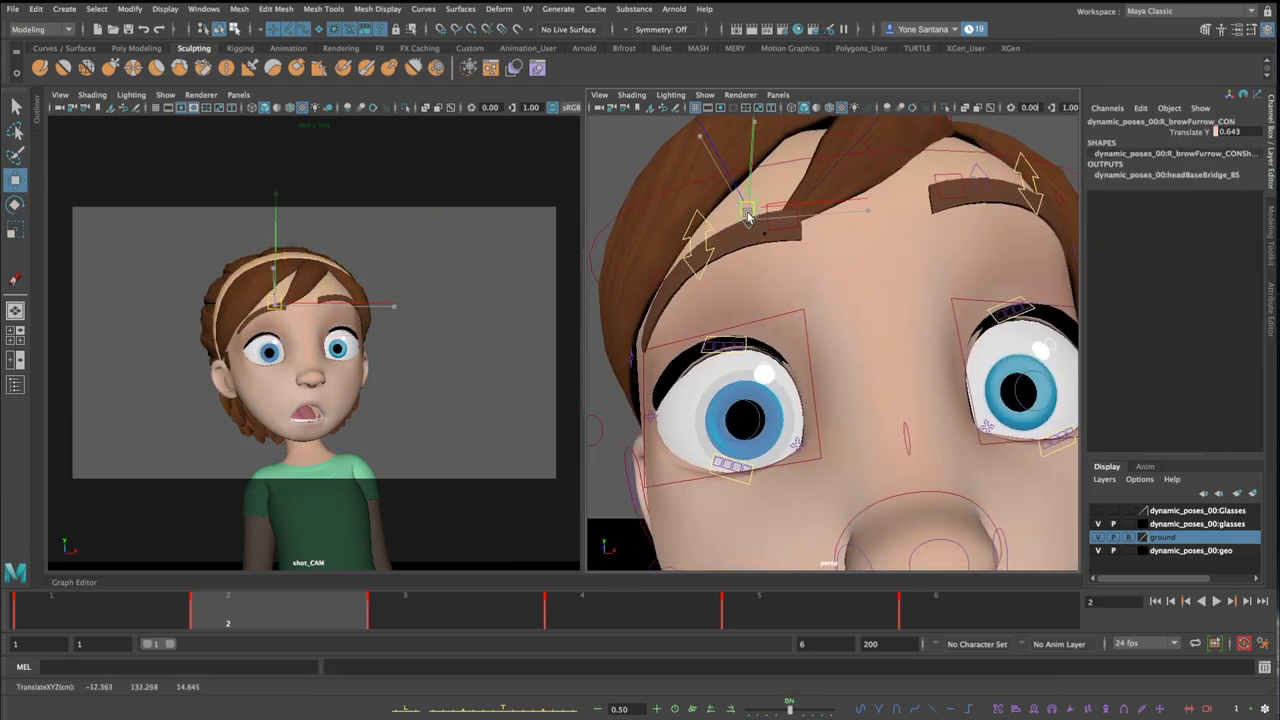
Fine-tune the right upper eyelid control's rotation to about 3.7 degrees in X and -1.2 degrees in Y
{"action": "left_click_drag", "start_coordinate": [765, 280], "coordinate": [735, 290], "text": "alt"}
{"action": "left_click", "coordinate": [712, 336]}
{"action": "key", "text": "e"}
{"action": "left_click_drag", "start_coordinate": [787, 400], "coordinate": [785, 403]}
Rotate the right ear to about -6 degrees in Y and -2 degrees in Z, and adjust the left ear's rotation and position
{"action": "right_click_drag", "start_coordinate": [785, 403], "coordinate": [700, 415], "text": "alt"}
{"action": "left_click", "coordinate": [680, 437]}
{"action": "left_click_drag", "start_coordinate": [680, 437], "coordinate": [690, 434]}
{"action": "left_click_drag", "start_coordinate": [800, 395], "coordinate": [750, 390], "text": "alt"}
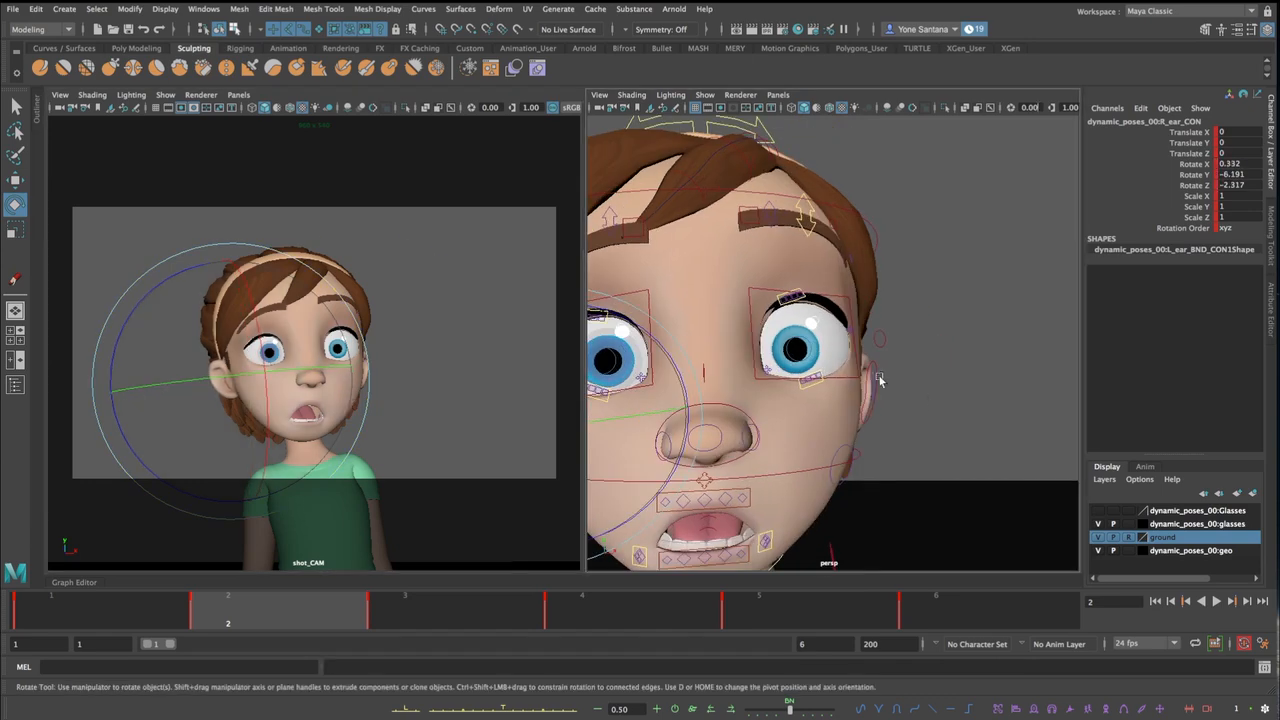
{"action": "left_click", "coordinate": [880, 380]}
{"action": "left_click_drag", "start_coordinate": [876, 382], "coordinate": [866, 380]}
{"action": "key", "text": "w"}
{"action": "left_click_drag", "start_coordinate": [361, 376], "coordinate": [361, 372]}
{"action": "left_click", "coordinate": [440, 350]}
Rotate the back hair controls behind the right ear to about 5.6 degrees in Y and -9.5 degrees in Z
{"action": "left_click_drag", "start_coordinate": [650, 375], "coordinate": [749, 377], "text": "alt"}
{"action": "right_click_drag", "start_coordinate": [700, 390], "coordinate": [780, 395], "text": "alt"}
{"action": "left_click_drag", "start_coordinate": [695, 285], "coordinate": [752, 425]}
{"action": "key", "text": "e"}
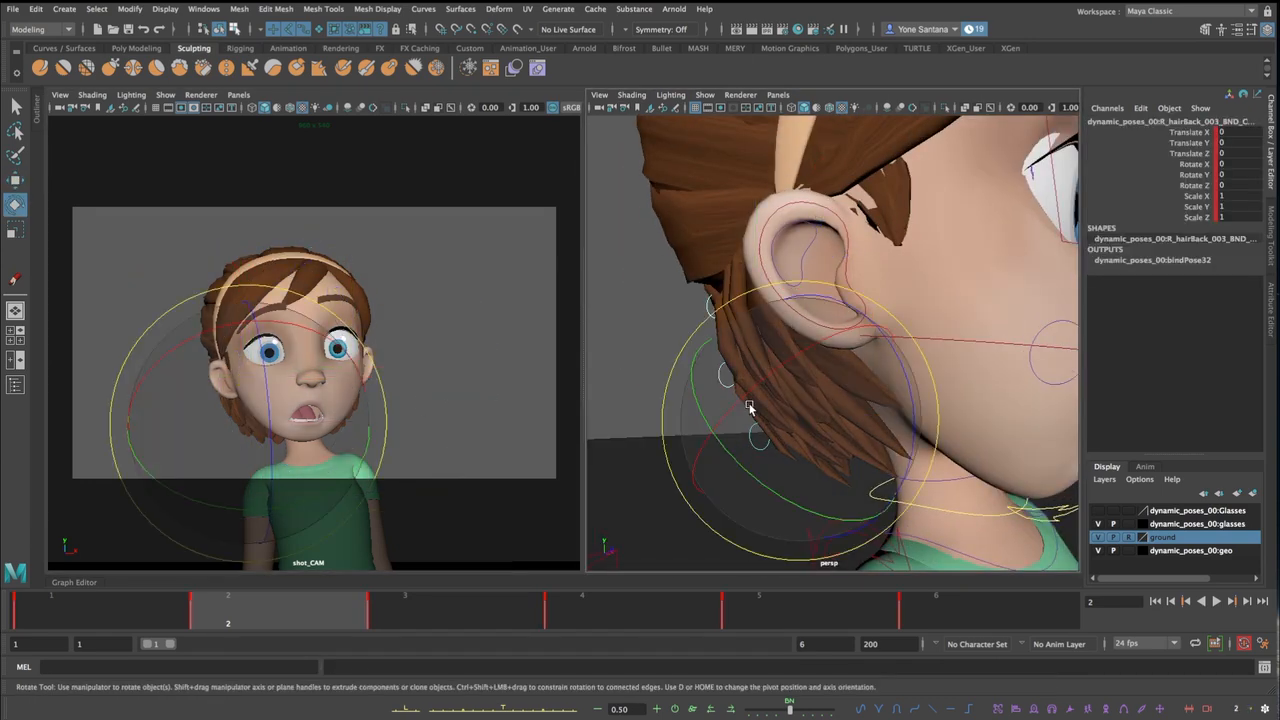
{"action": "left_click_drag", "start_coordinate": [268, 424], "coordinate": [272, 460]}
{"action": "mouse_move", "coordinate": [329, 510]}
{"action": "left_mouse_down"}
{"action": "mouse_move", "coordinate": [346, 494]}
{"action": "mouse_move", "coordinate": [338, 504]}
{"action": "left_mouse_up"}
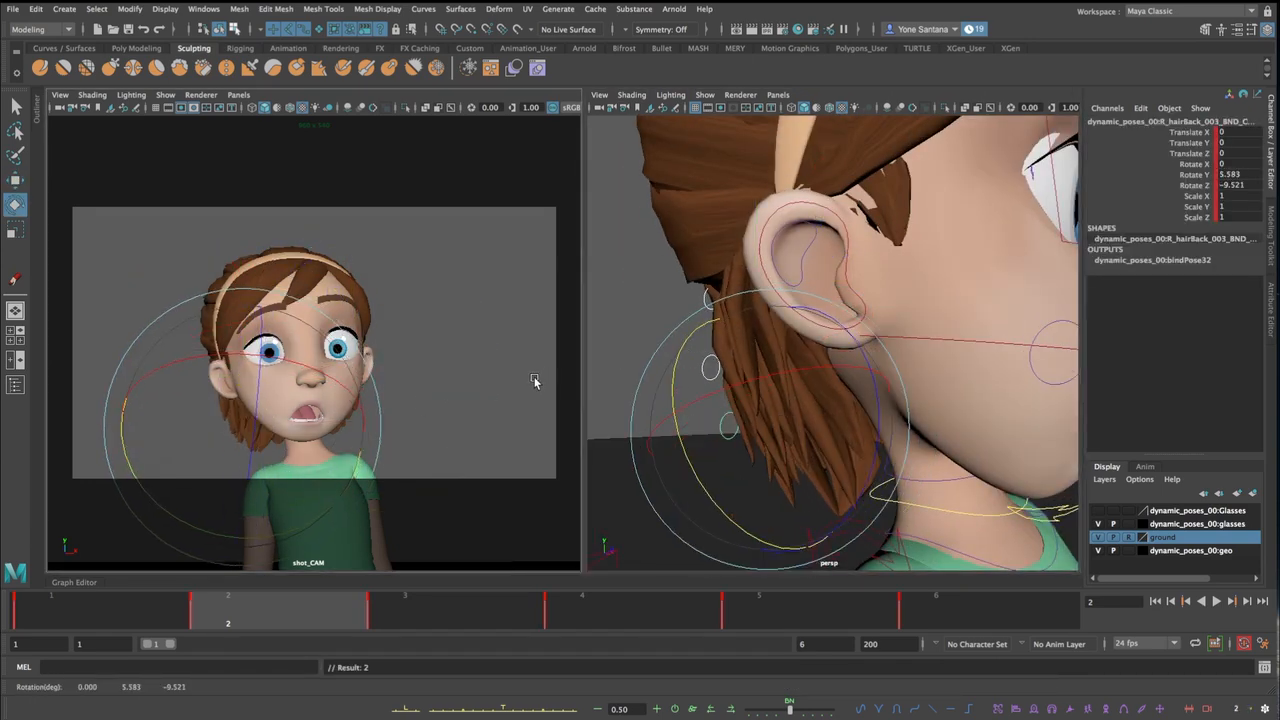
{"action": "left_click", "coordinate": [489, 408]}
Select the controls of the front hair bang and rotate them so the strand hangs down over the forehead
{"action": "left_click_drag", "start_coordinate": [792, 350], "coordinate": [690, 362], "text": "alt"}
{"action": "middle_click_drag", "start_coordinate": [765, 350], "coordinate": [829, 358], "text": "alt"}
{"action": "left_click_drag", "start_coordinate": [829, 358], "coordinate": [765, 378], "text": "alt"}
{"action": "key", "text": "q"}
{"action": "left_click", "coordinate": [748, 286]}
{"action": "left_click_drag", "start_coordinate": [748, 286], "coordinate": [785, 286], "text": "alt"}
{"action": "left_click", "coordinate": [775, 292], "text": "shift"}
{"action": "key", "text": "e"}
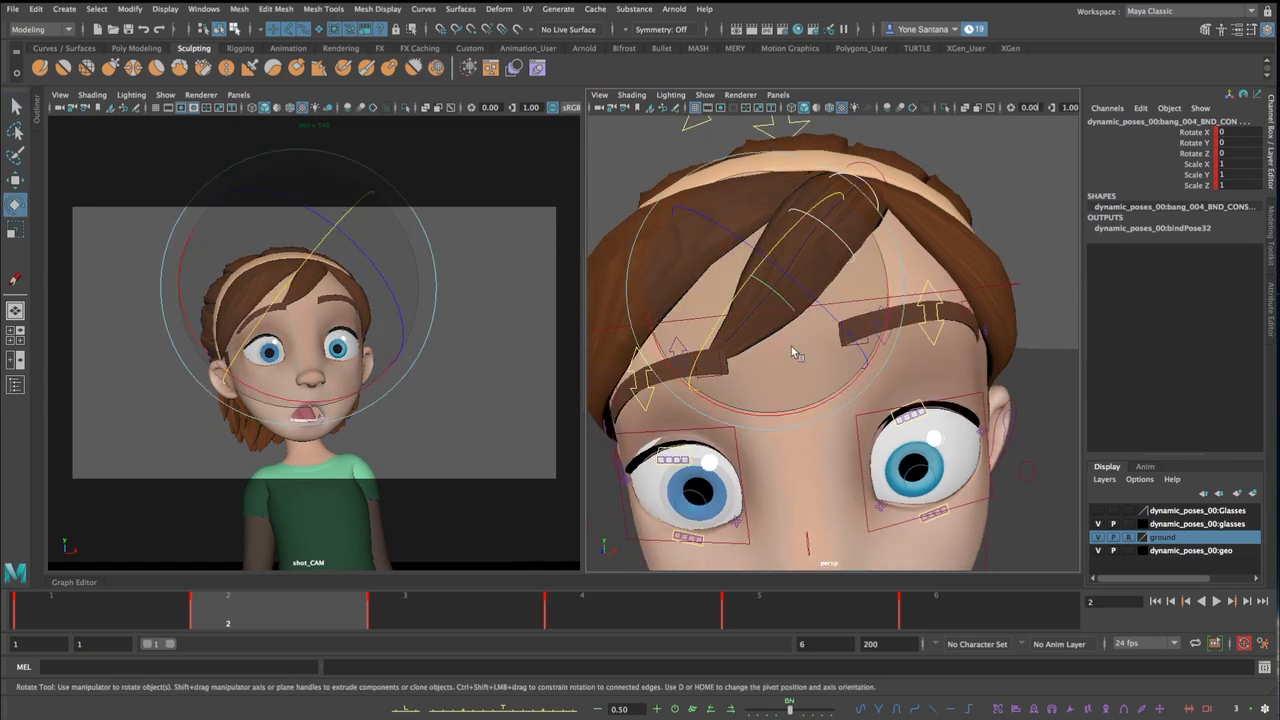
{"action": "left_click_drag", "start_coordinate": [766, 340], "coordinate": [826, 374]}
Adjust the lid crease settings on the upper eyelid controls of both eyes
{"action": "left_click", "coordinate": [917, 411]}
{"action": "key", "text": "r"}
{"action": "middle_click_drag", "start_coordinate": [917, 411], "coordinate": [939, 407]}
{"action": "left_click", "coordinate": [662, 460]}
{"action": "middle_click_drag", "start_coordinate": [664, 459], "coordinate": [685, 452]}
{"action": "key", "text": "q"}
{"action": "left_click", "coordinate": [931, 316]}
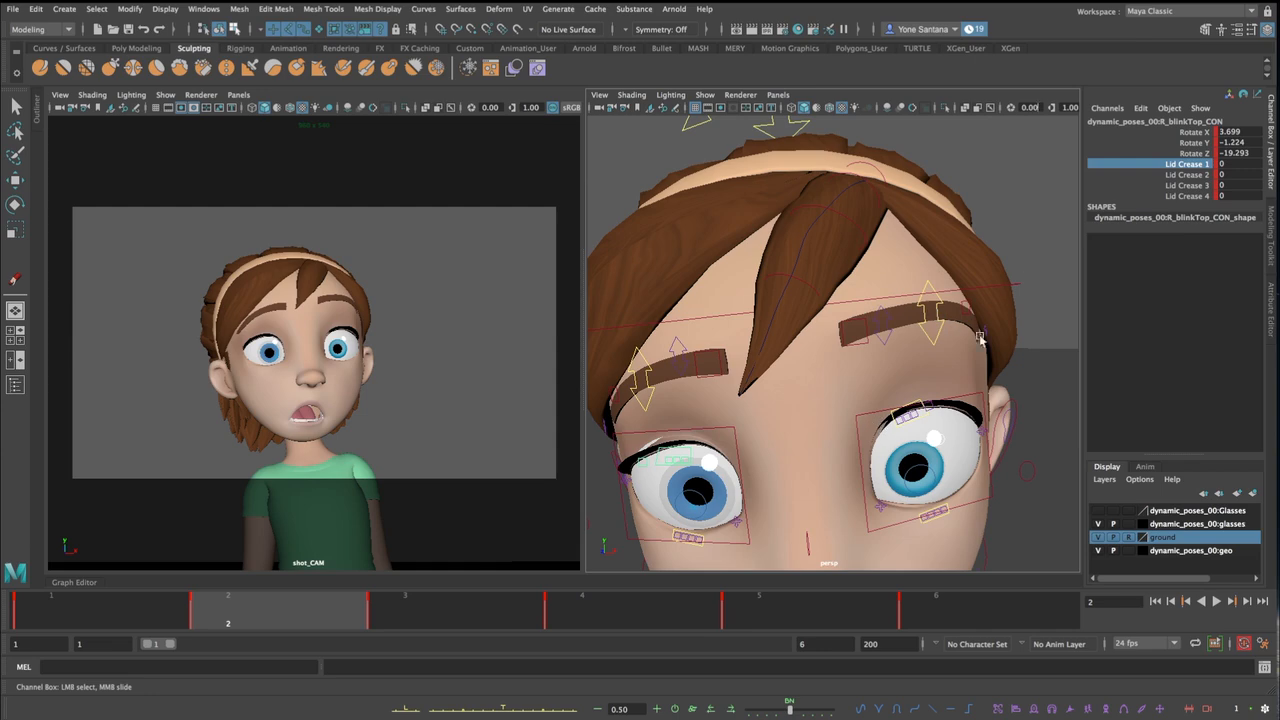
Fine-tune the scale and position of the right and left eye controls
{"action": "key", "text": "r"}
{"action": "left_click", "coordinate": [722, 453]}
{"action": "left_click", "coordinate": [907, 443]}
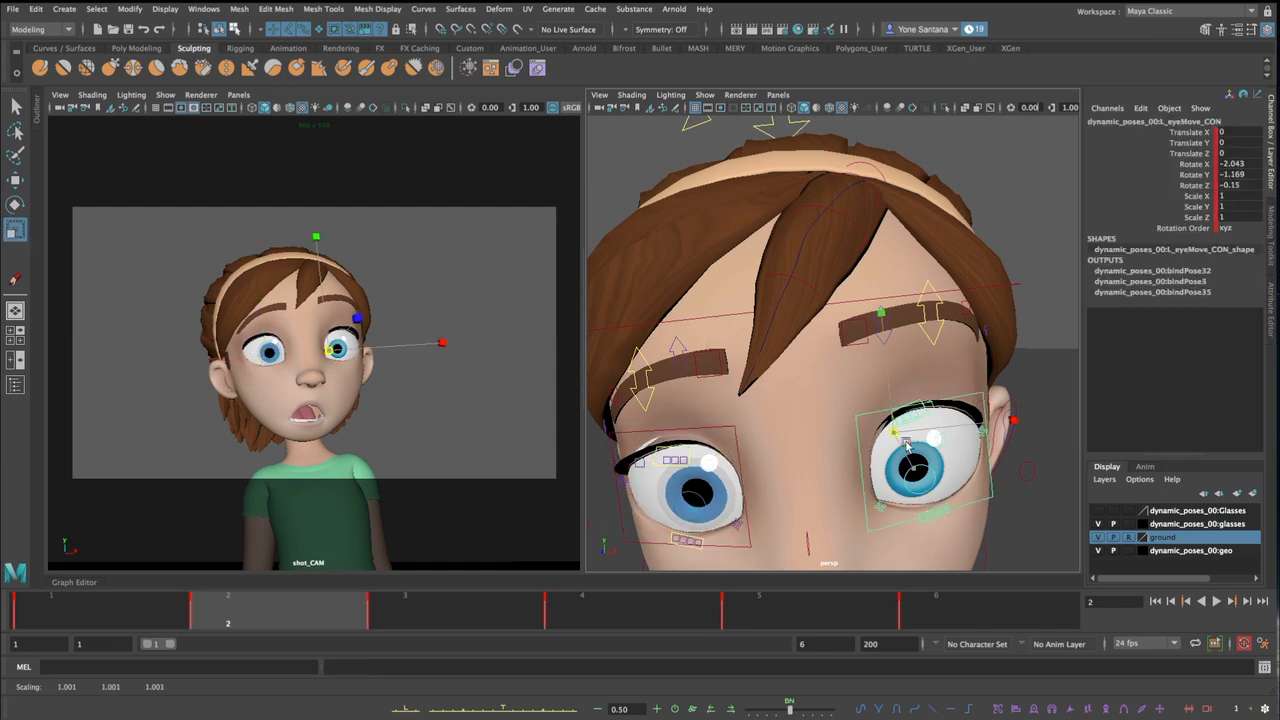
{"action": "key", "text": "w"}
{"action": "left_click", "coordinate": [712, 438]}
{"action": "left_click", "coordinate": [491, 325]}
Move the right mouth corner control to about 1.98 in X, -1.60 in Y and -0.41 in Z
{"action": "scroll", "coordinate": [848, 408], "scroll_direction": "down", "scroll_amount": 10}
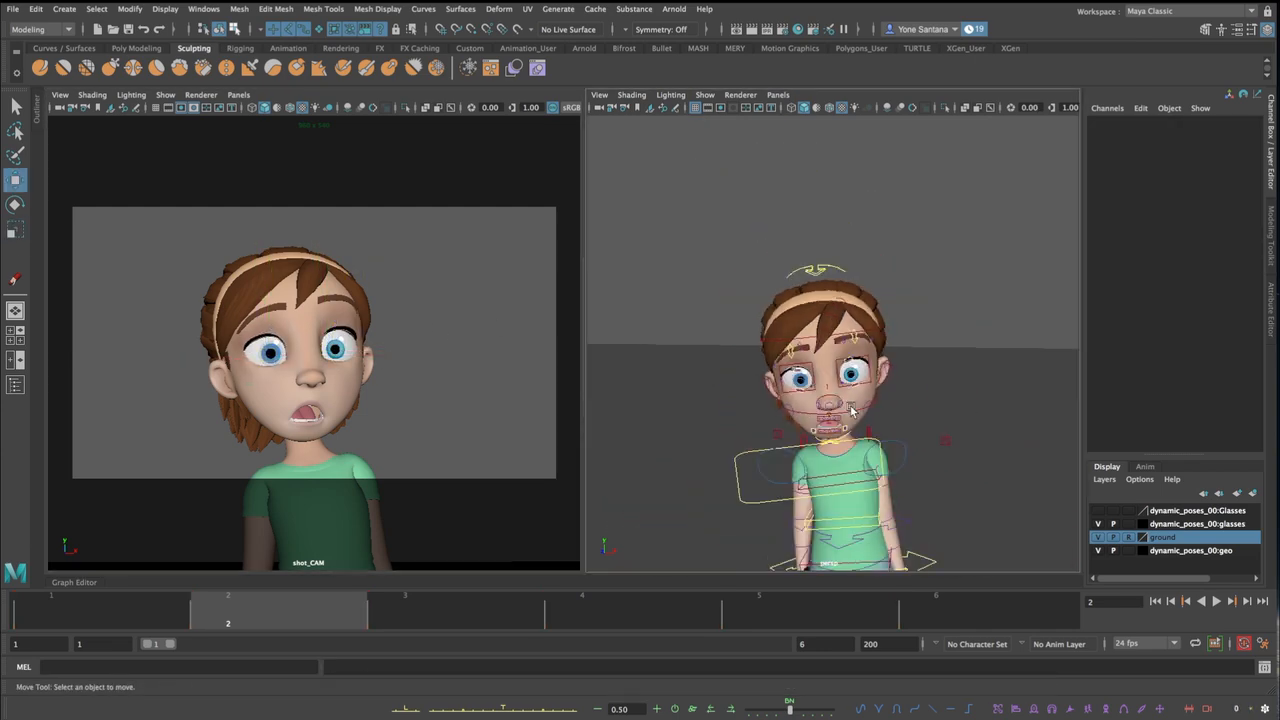
{"action": "left_click", "coordinate": [885, 437]}
{"action": "left_click", "coordinate": [783, 467]}
{"action": "left_click", "coordinate": [770, 418]}
{"action": "scroll", "coordinate": [842, 415], "scroll_direction": "up", "scroll_amount": 10}
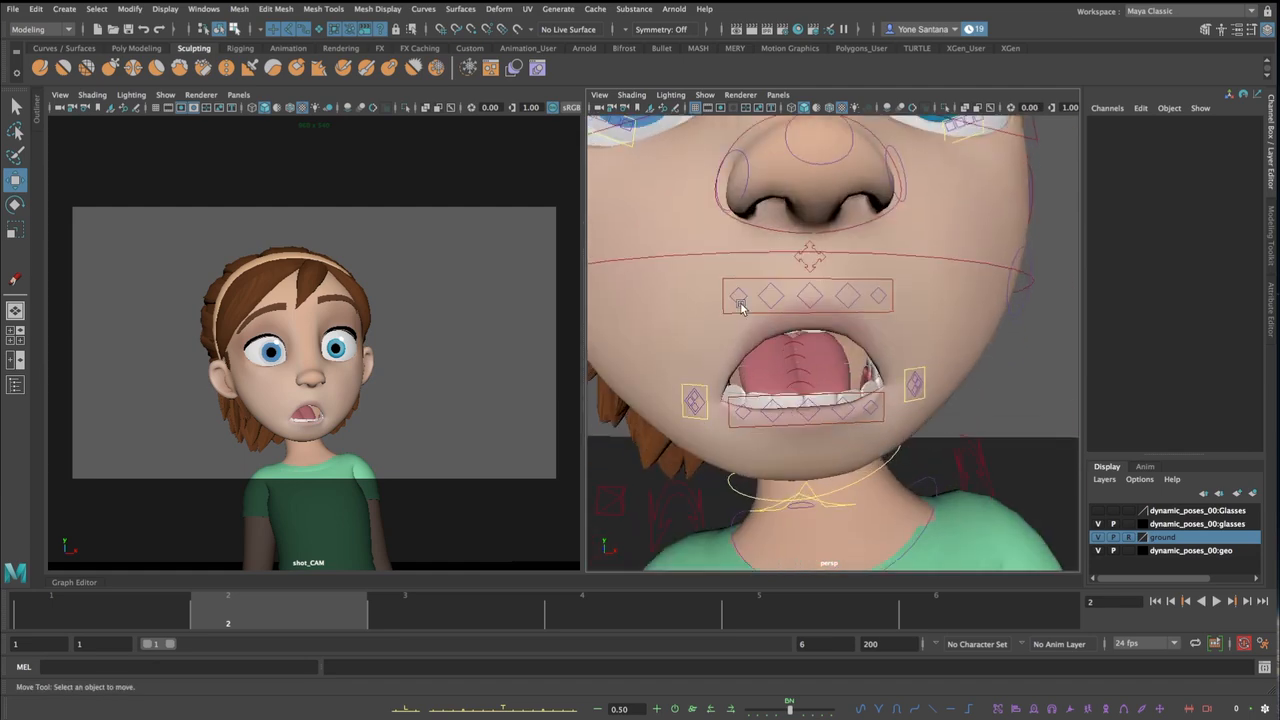
{"action": "left_click", "coordinate": [694, 402]}
{"action": "left_click", "coordinate": [739, 296]}
{"action": "left_click_drag", "start_coordinate": [734, 337], "coordinate": [640, 320], "text": "alt"}
{"action": "left_click", "coordinate": [632, 348]}
{"action": "left_click_drag", "start_coordinate": [632, 348], "coordinate": [643, 337]}
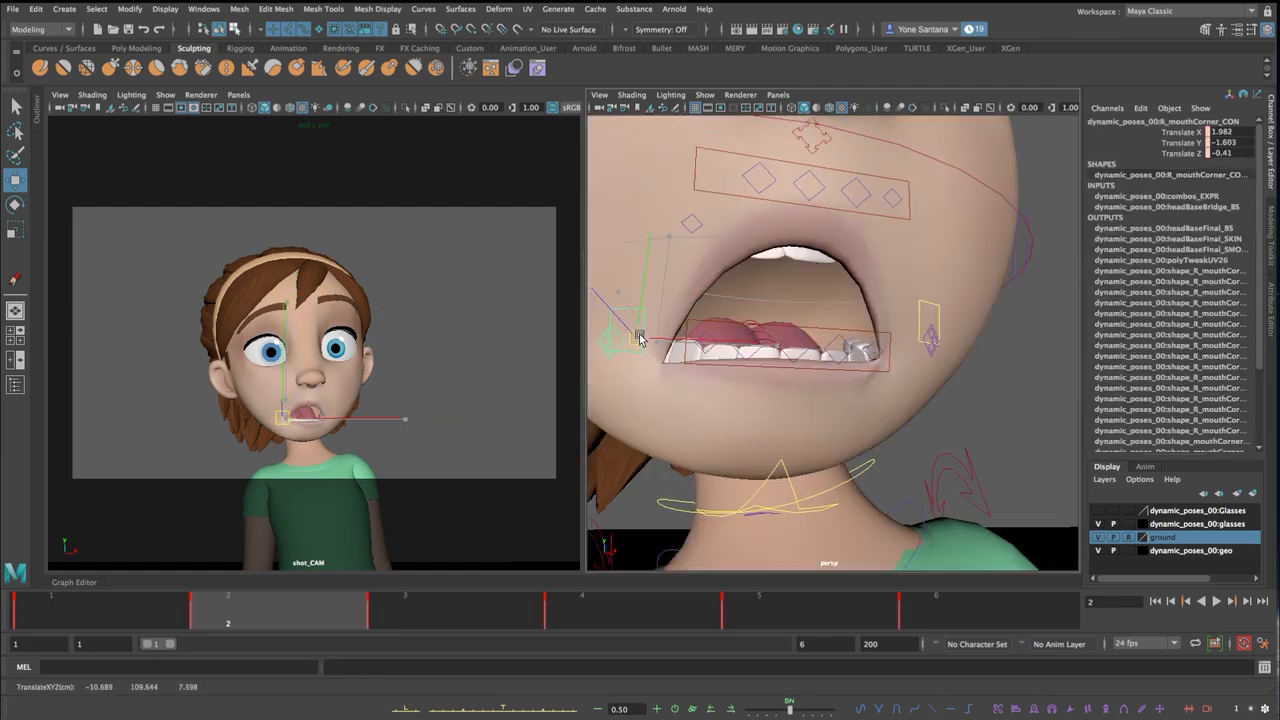
Move the upper lip control to about -0.05 in X, 0.77 in Y and 0.06 in Z
{"action": "left_click", "coordinate": [709, 400]}
{"action": "left_click_drag", "start_coordinate": [820, 350], "coordinate": [742, 404], "text": "alt"}
{"action": "key", "text": "backslash"}
{"action": "middle_click_drag", "start_coordinate": [380, 423], "coordinate": [412, 278]}
{"action": "left_click", "coordinate": [633, 381]}
{"action": "left_click_drag", "start_coordinate": [636, 408], "coordinate": [646, 386]}
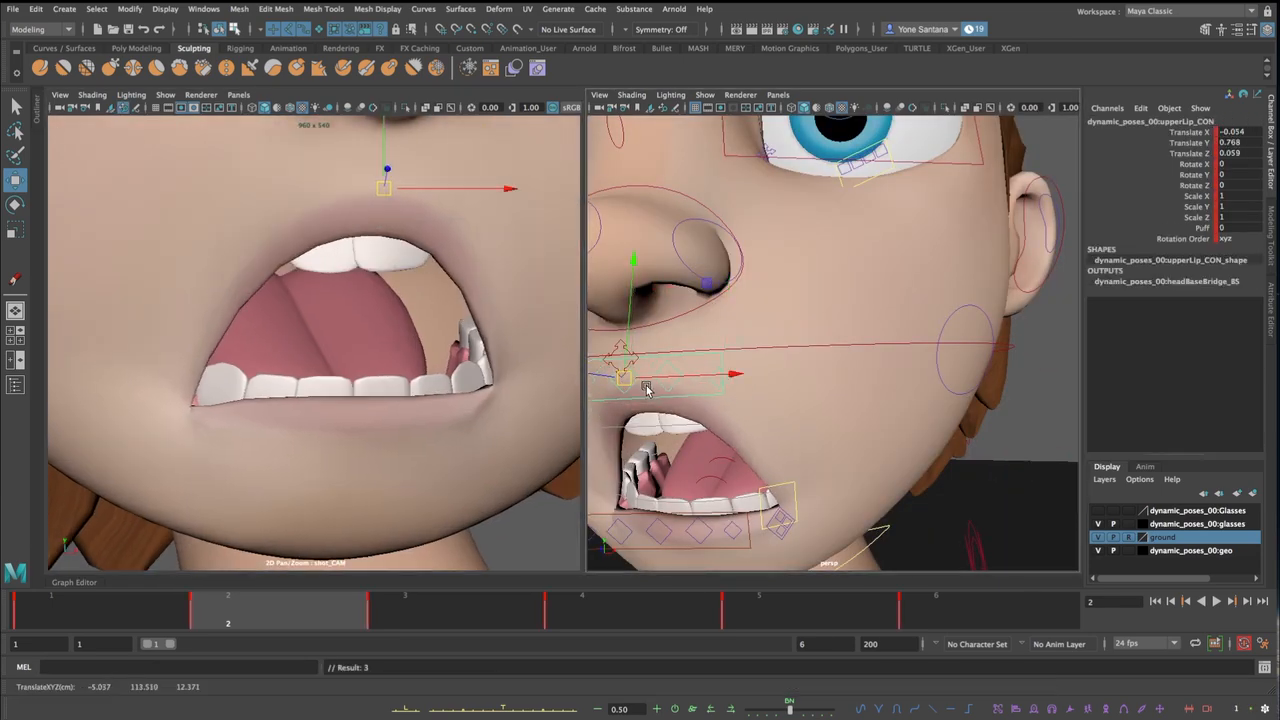
Rotate the upper lip control and reposition a single shaper control on the upper lip
{"action": "key", "text": "e"}
{"action": "left_click_drag", "start_coordinate": [388, 304], "coordinate": [401, 239]}
{"action": "key", "text": "w"}
{"action": "left_click_drag", "start_coordinate": [611, 394], "coordinate": [790, 375], "text": "alt"}
{"action": "left_click", "coordinate": [816, 345]}
{"action": "left_click_drag", "start_coordinate": [816, 343], "coordinate": [793, 325]}
Reposition the individual lower lip shaper controls to refine the open mouth's lower edge
{"action": "left_click", "coordinate": [874, 496]}
{"action": "left_click_drag", "start_coordinate": [874, 498], "coordinate": [860, 492]}
{"action": "left_click", "coordinate": [925, 490]}
{"action": "left_click", "coordinate": [958, 494]}
{"action": "left_click", "coordinate": [880, 477]}
{"action": "key", "text": "e"}
{"action": "key", "text": "w"}
Select the upper teeth control and rotate it to fit the open mouth
{"action": "left_click", "coordinate": [911, 396]}
{"action": "key", "text": "e"}
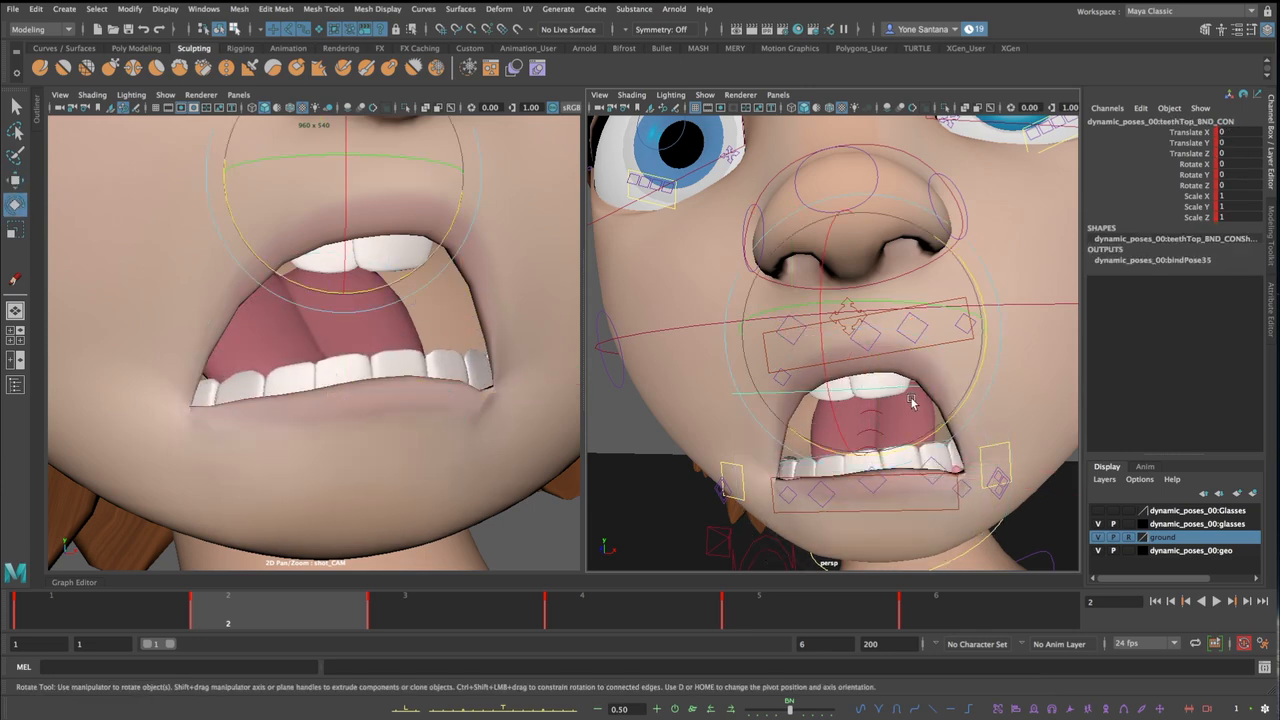
{"action": "left_click_drag", "start_coordinate": [920, 430], "coordinate": [978, 446]}
Try adjusting the tongue controls inside the open mouth
{"action": "left_click", "coordinate": [857, 414]}
{"action": "key", "text": "e"}
{"action": "key", "text": "q"}
{"action": "left_click_drag", "start_coordinate": [857, 414], "coordinate": [892, 428]}
{"action": "left_click", "coordinate": [887, 427]}
{"action": "key", "text": "e"}
{"action": "key", "text": "w"}
{"action": "key", "text": "ctrl+z"}
{"action": "key", "text": "ctrl+z"}
{"action": "left_click", "coordinate": [884, 445]}
{"action": "key", "text": "backslash"}
{"action": "left_click", "coordinate": [849, 432]}
{"action": "middle_click_drag", "start_coordinate": [940, 373], "coordinate": [954, 371]}
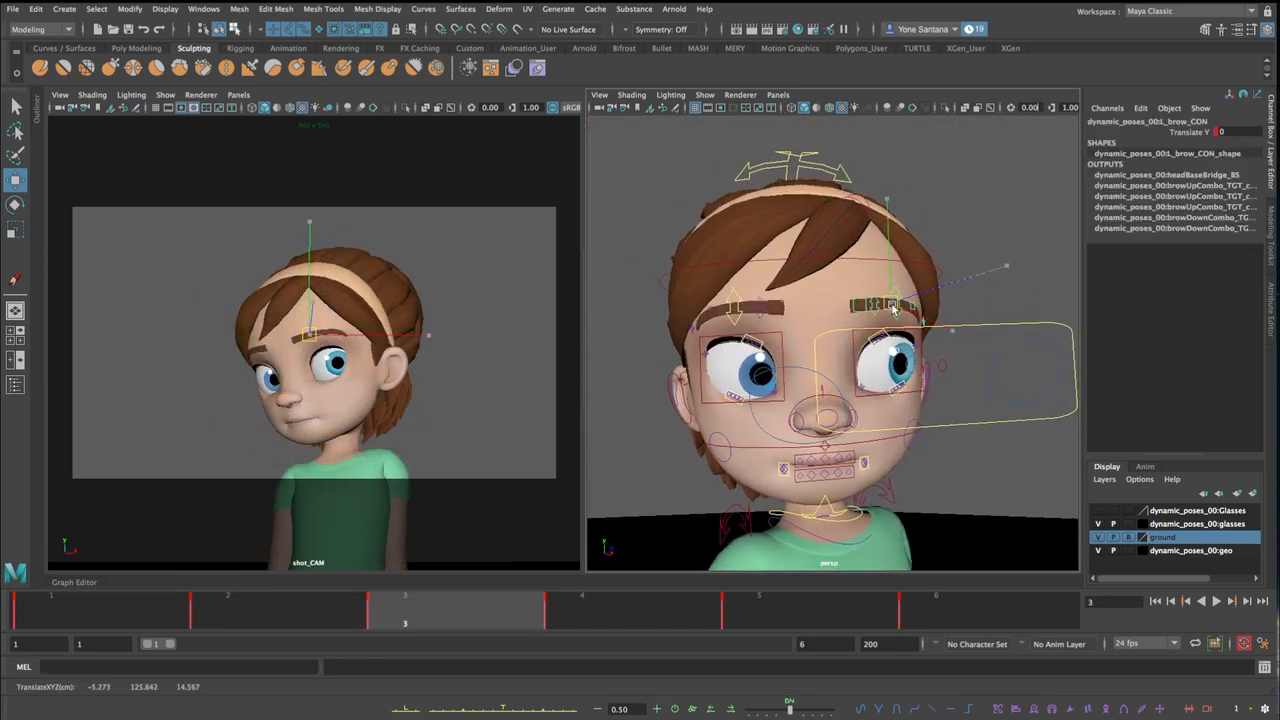
On frame 3, lower the left brow and narrow the left eye, rotating its lower lid about -9 degrees in X and eye control about -11 degrees in Z
{"action": "left_click_drag", "start_coordinate": [236, 312], "coordinate": [243, 298]}
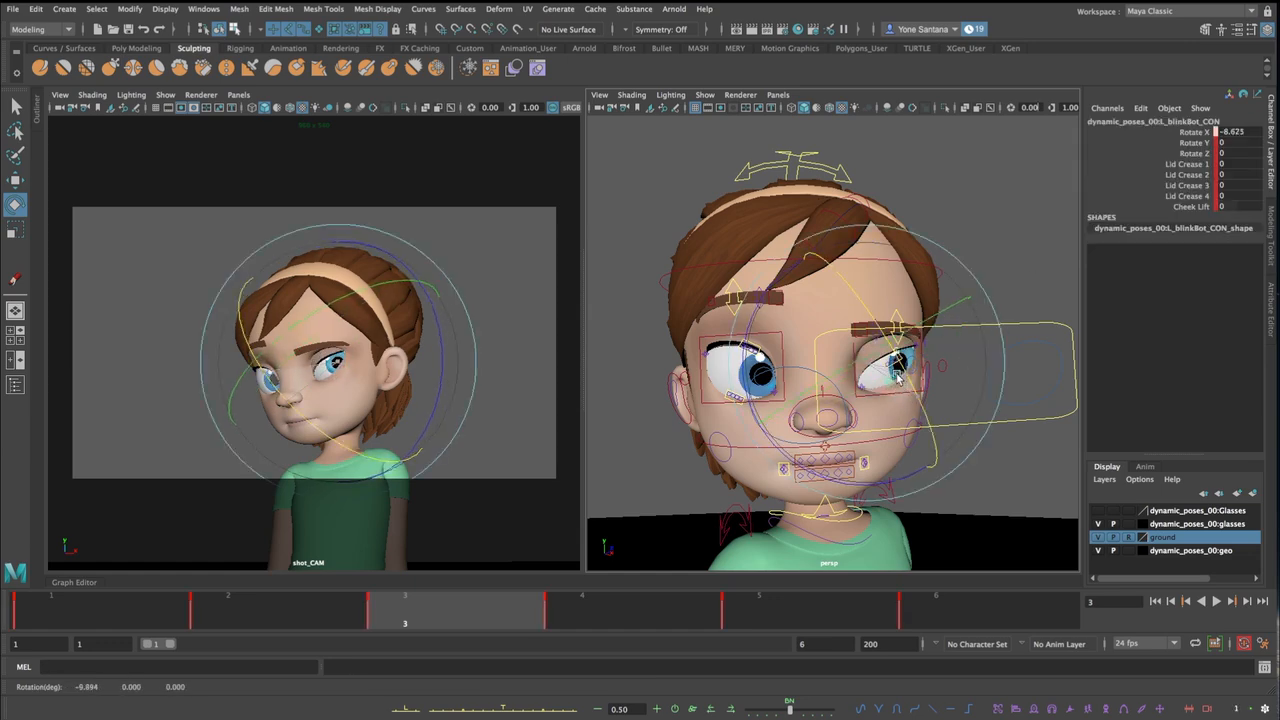
{"action": "left_click", "coordinate": [941, 337]}
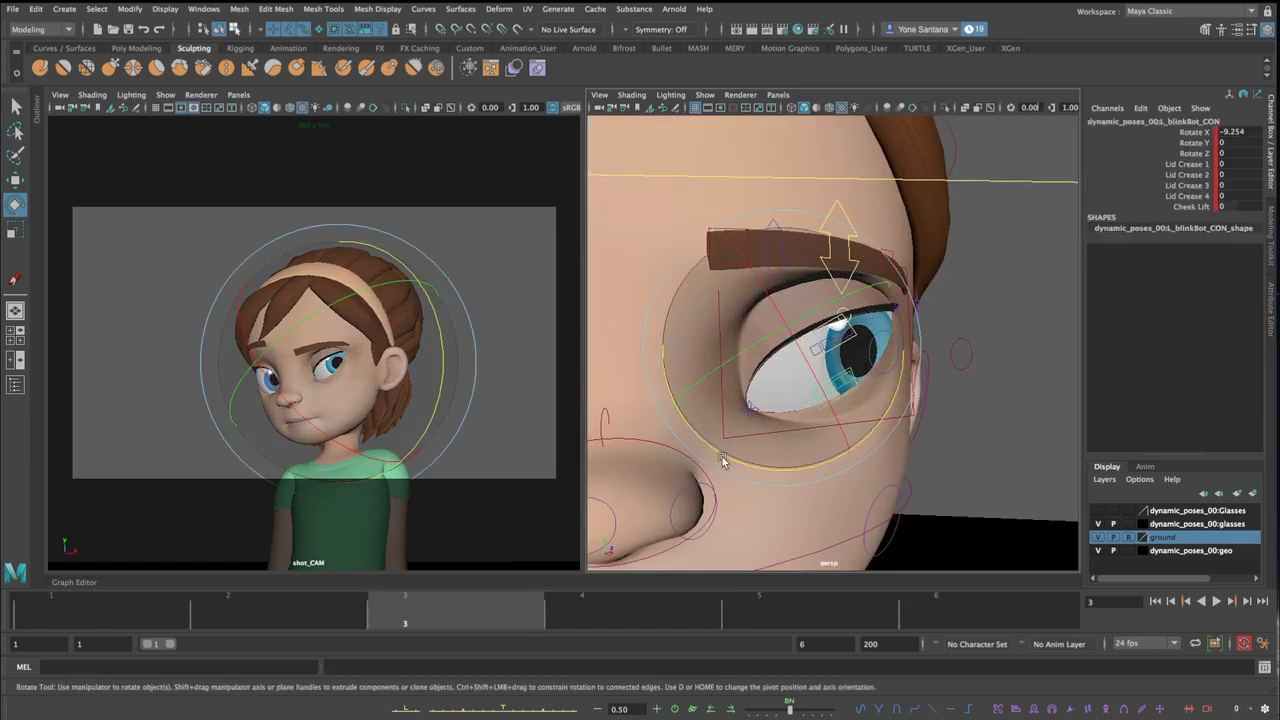
{"action": "left_click", "coordinate": [727, 332]}
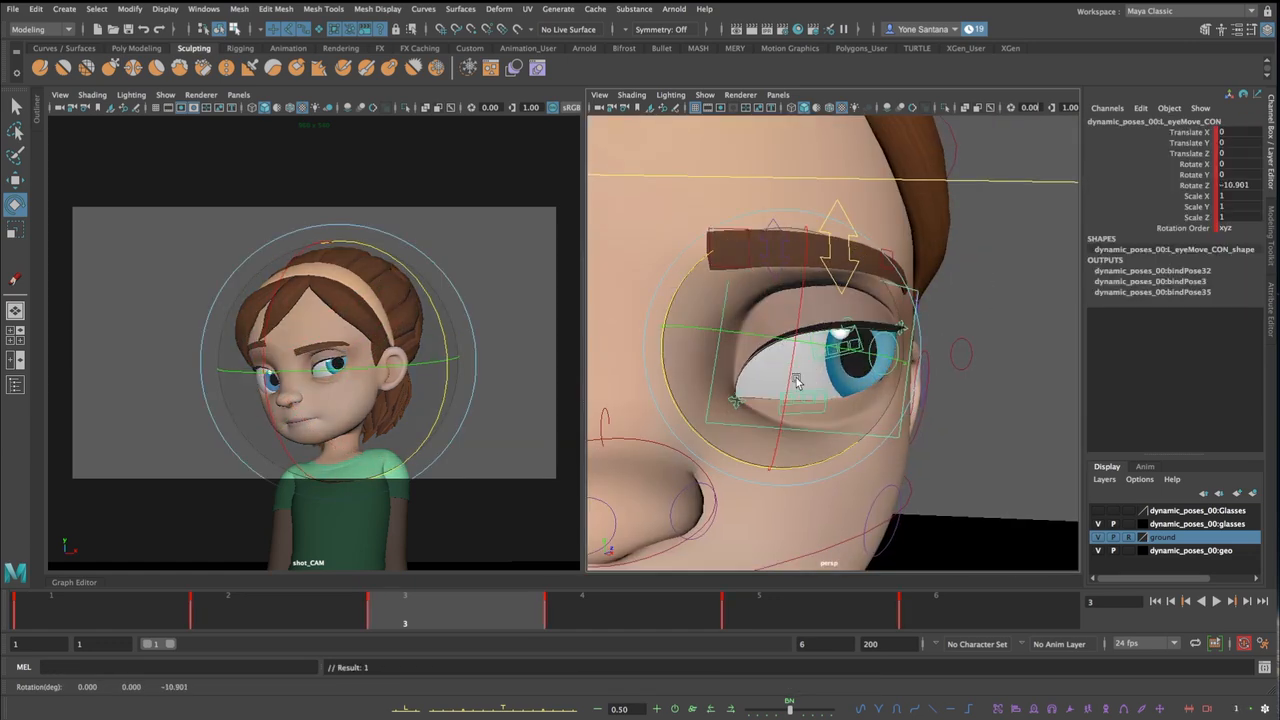
{"action": "left_click", "coordinate": [966, 343]}
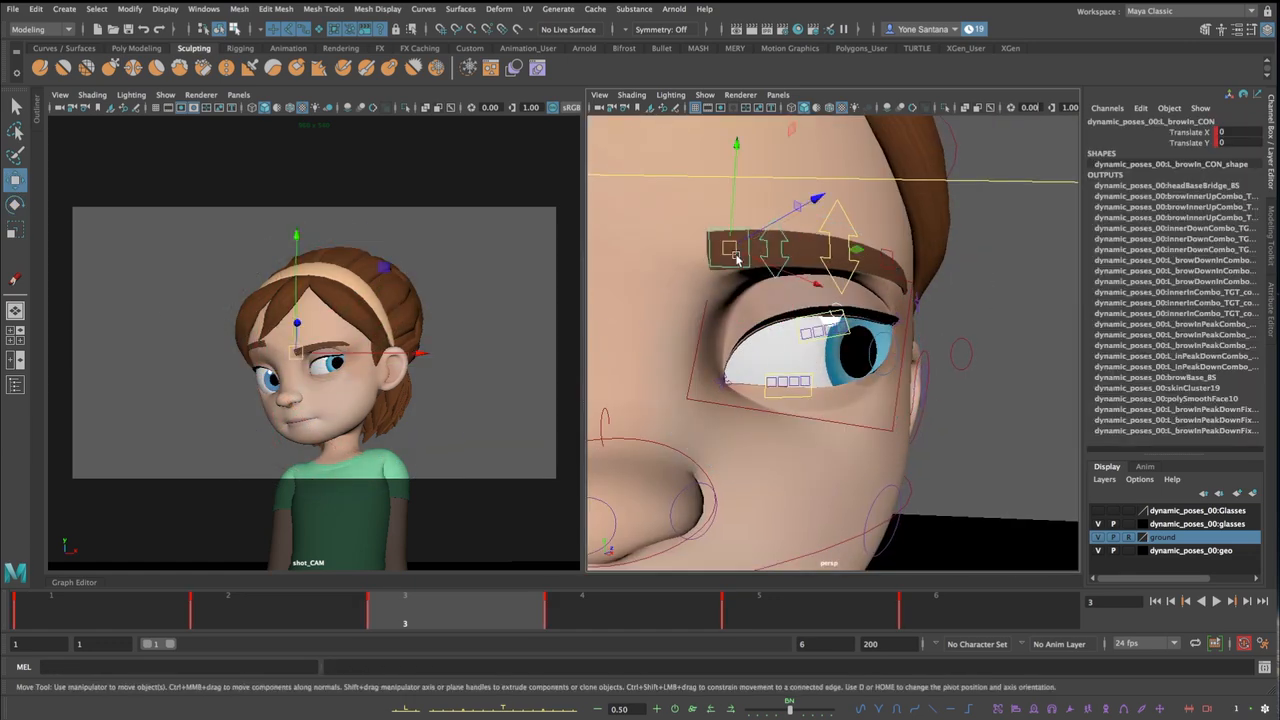
Shape a smirk with the right mouth corner at about 0.35, 0.17, 0.37 and the left cheek raised to about 2.88 in Y
{"action": "left_click", "coordinate": [758, 237]}
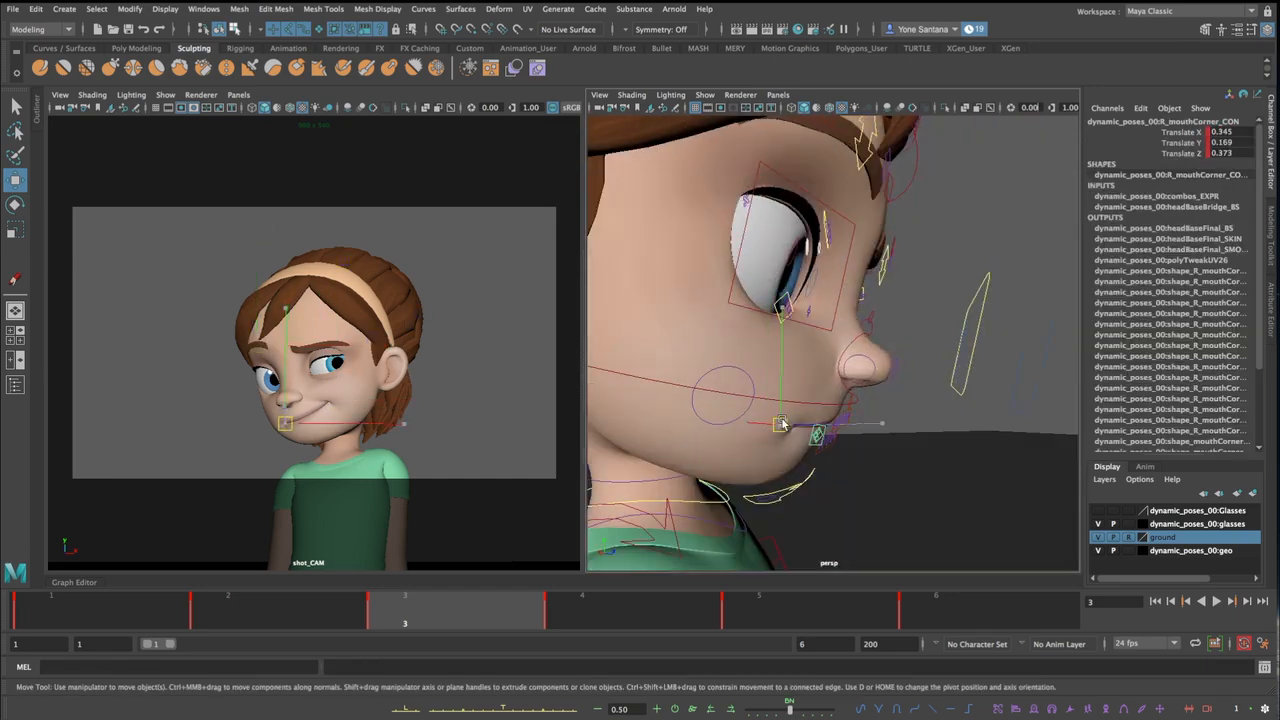
{"action": "left_click", "coordinate": [952, 400]}
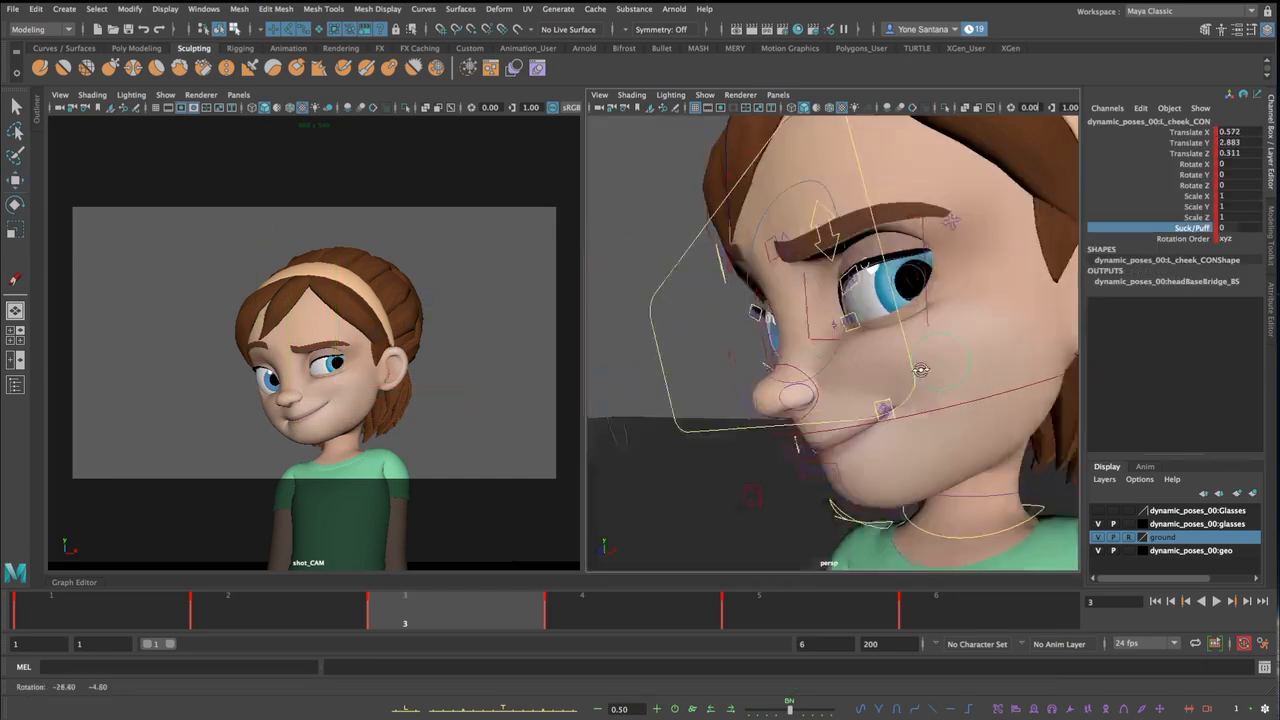
{"action": "left_click", "coordinate": [673, 484]}
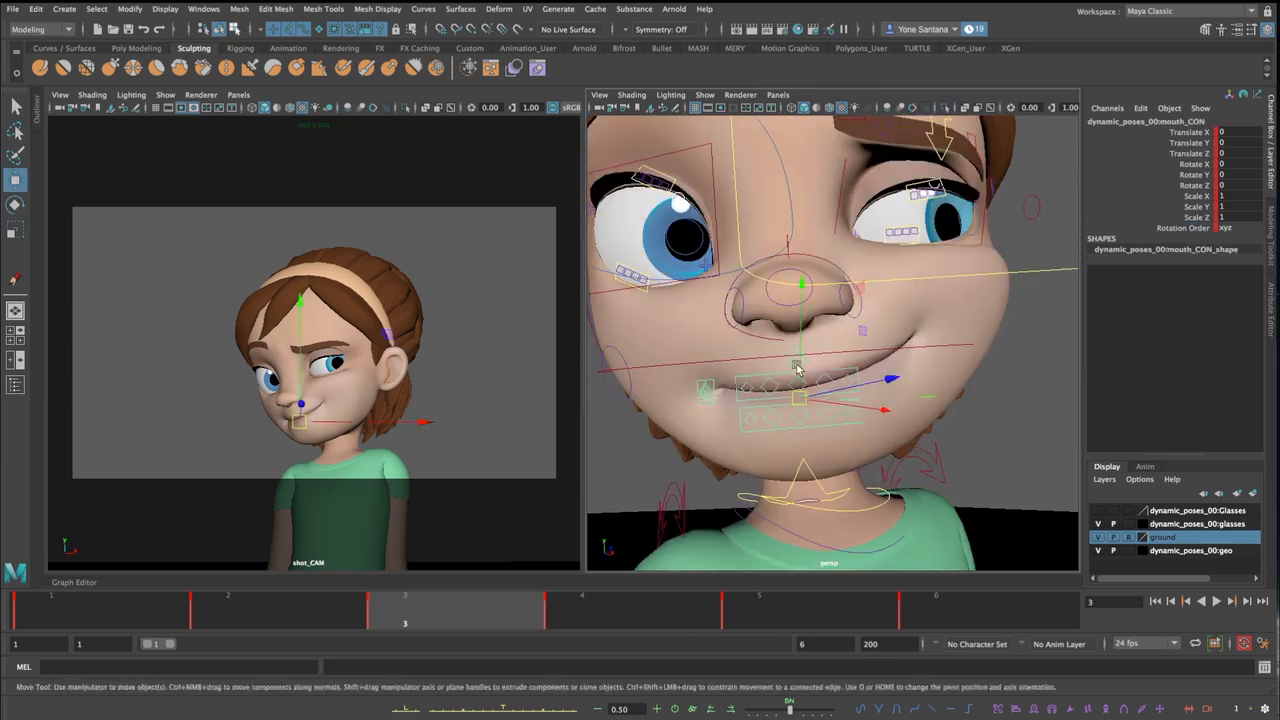
Move the left eye's outer corner to about 0.63, -1.04, -0.16 and rotate the upper lid shaper controls
{"action": "left_click", "coordinate": [715, 378]}
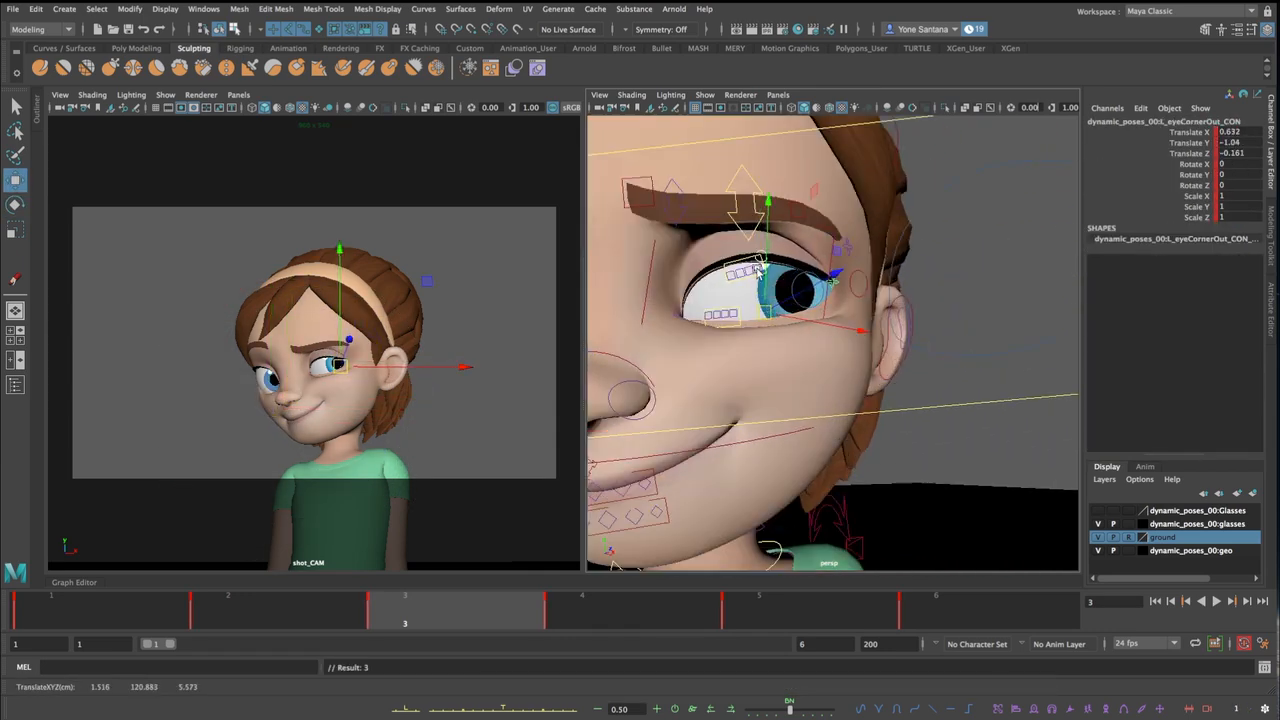
{"action": "left_click", "coordinate": [760, 270]}
{"action": "key", "text": "e"}
{"action": "left_click", "coordinate": [742, 273]}
{"action": "left_click_drag", "start_coordinate": [770, 270], "coordinate": [783, 264]}
{"action": "left_click", "coordinate": [902, 262]}
Rotate the individual lower lid shaper controls of the left eye to refine the lower lid curve
{"action": "left_click", "coordinate": [708, 316]}
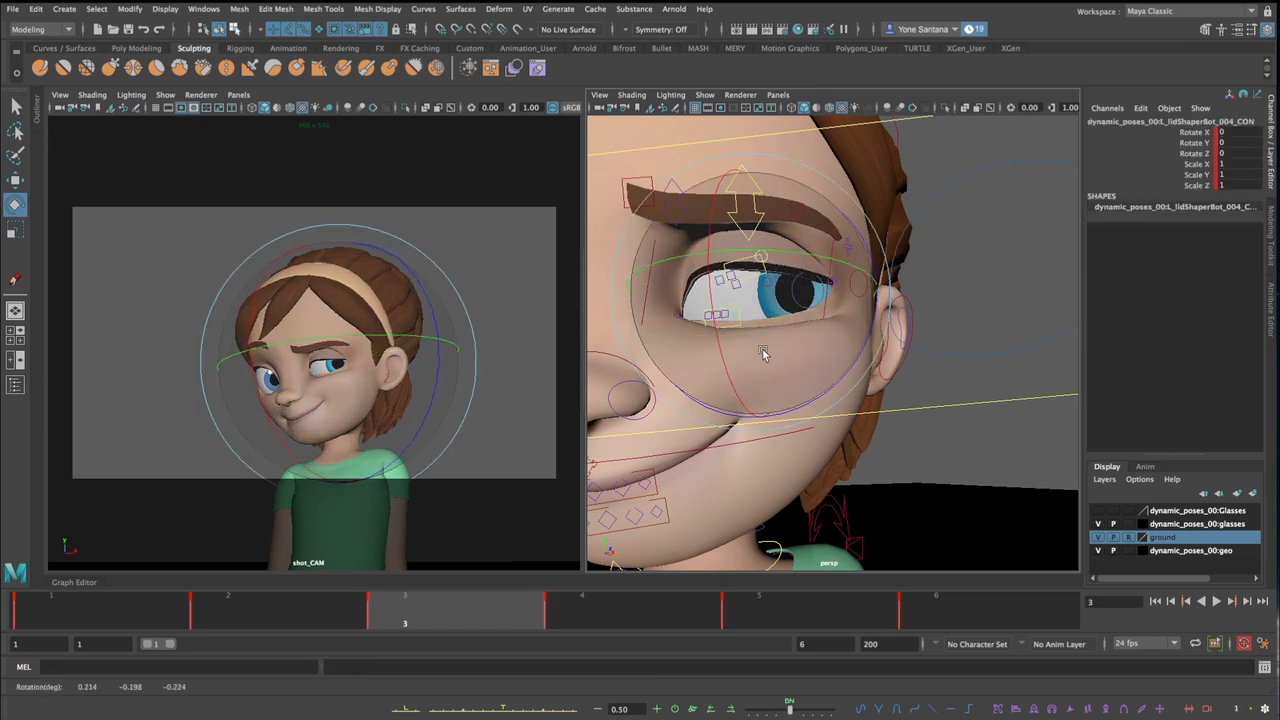
{"action": "left_click_drag", "start_coordinate": [763, 351], "coordinate": [768, 342]}
{"action": "left_click", "coordinate": [732, 315]}
{"action": "mouse_move", "coordinate": [768, 345]}
{"action": "left_mouse_down"}
{"action": "mouse_move", "coordinate": [776, 330]}
{"action": "mouse_move", "coordinate": [750, 351]}
{"action": "left_mouse_up"}
{"action": "left_click", "coordinate": [776, 330]}
{"action": "left_click", "coordinate": [712, 317]}
{"action": "left_click", "coordinate": [976, 274]}
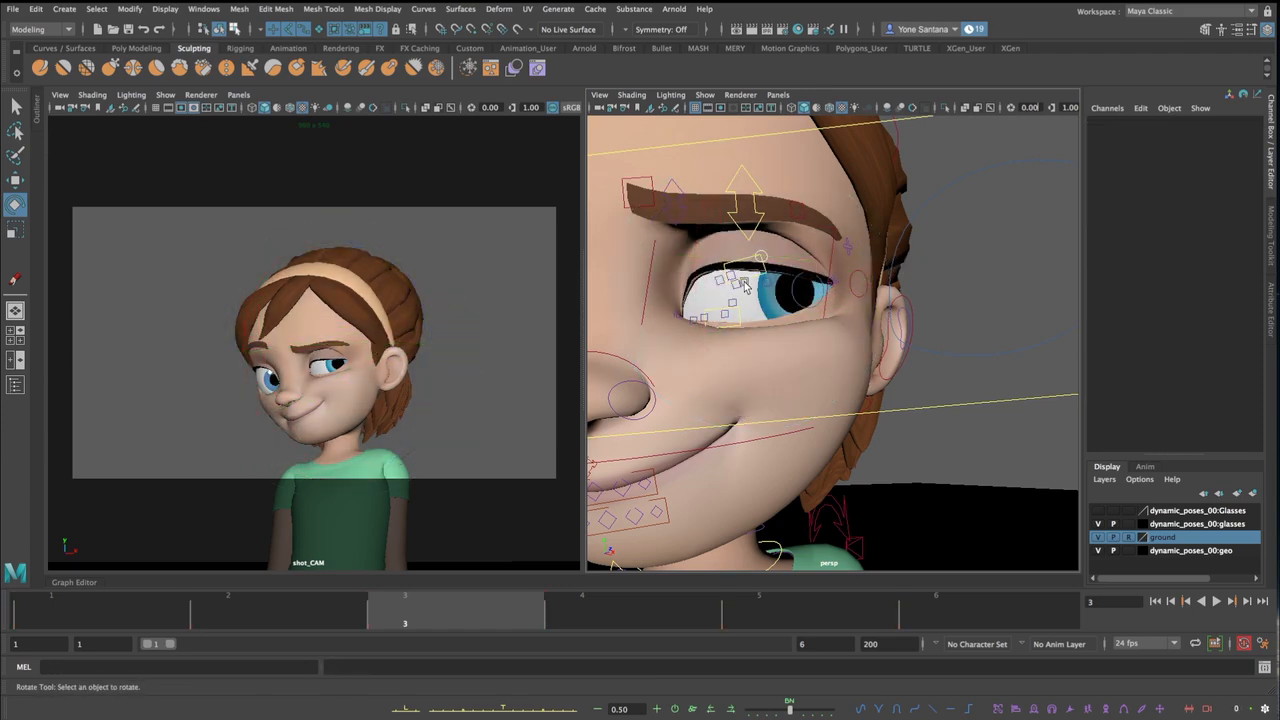
Adjust the left upper eyelid's creases, setting Lid Crease 2 to about -4.1, Lid Crease 3 to 15.6 and Lid Crease 4 to 28.2
{"action": "left_click", "coordinate": [749, 263]}
{"action": "left_click", "coordinate": [1187, 185]}
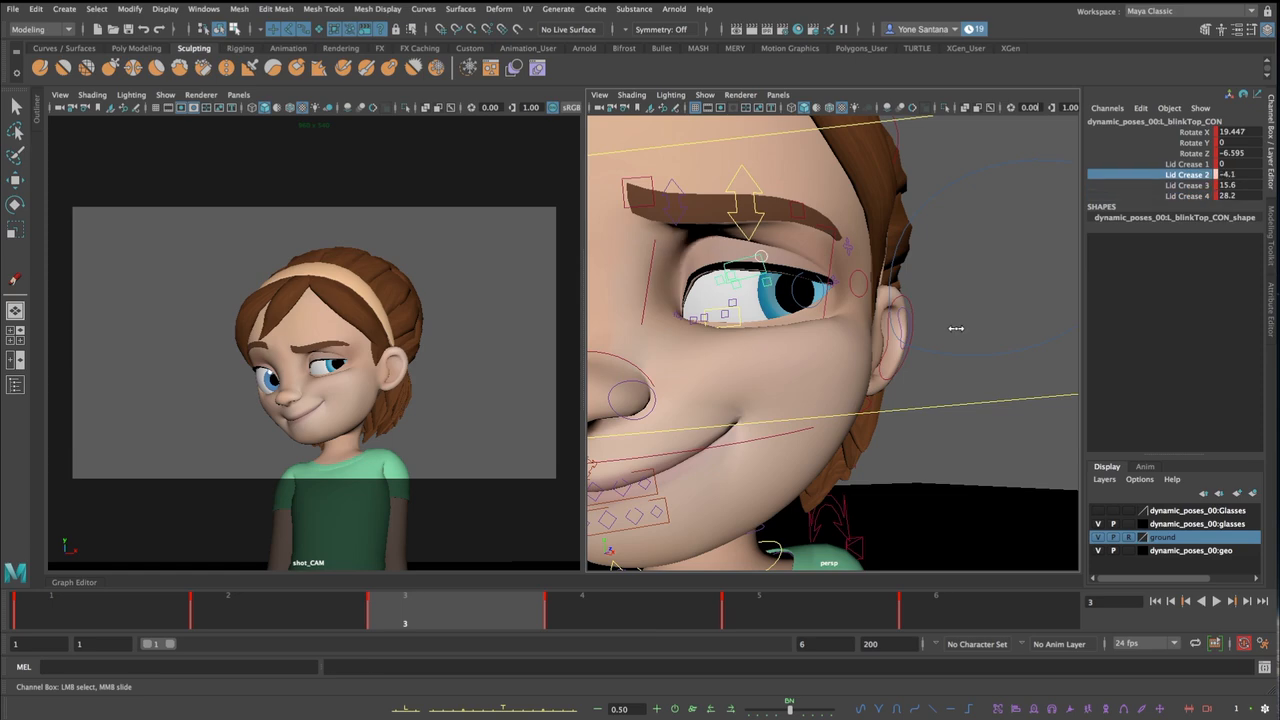
Move the left brow peak control to about -0.30 in X and 0.53 in Y to arch the outer brow
{"action": "left_click", "coordinate": [848, 246]}
{"action": "key", "text": "w"}
{"action": "key", "text": "shift+backslash"}
{"action": "left_click_drag", "start_coordinate": [443, 276], "coordinate": [456, 298]}
{"action": "left_click", "coordinate": [797, 210]}
{"action": "left_click_drag", "start_coordinate": [797, 210], "coordinate": [795, 207]}
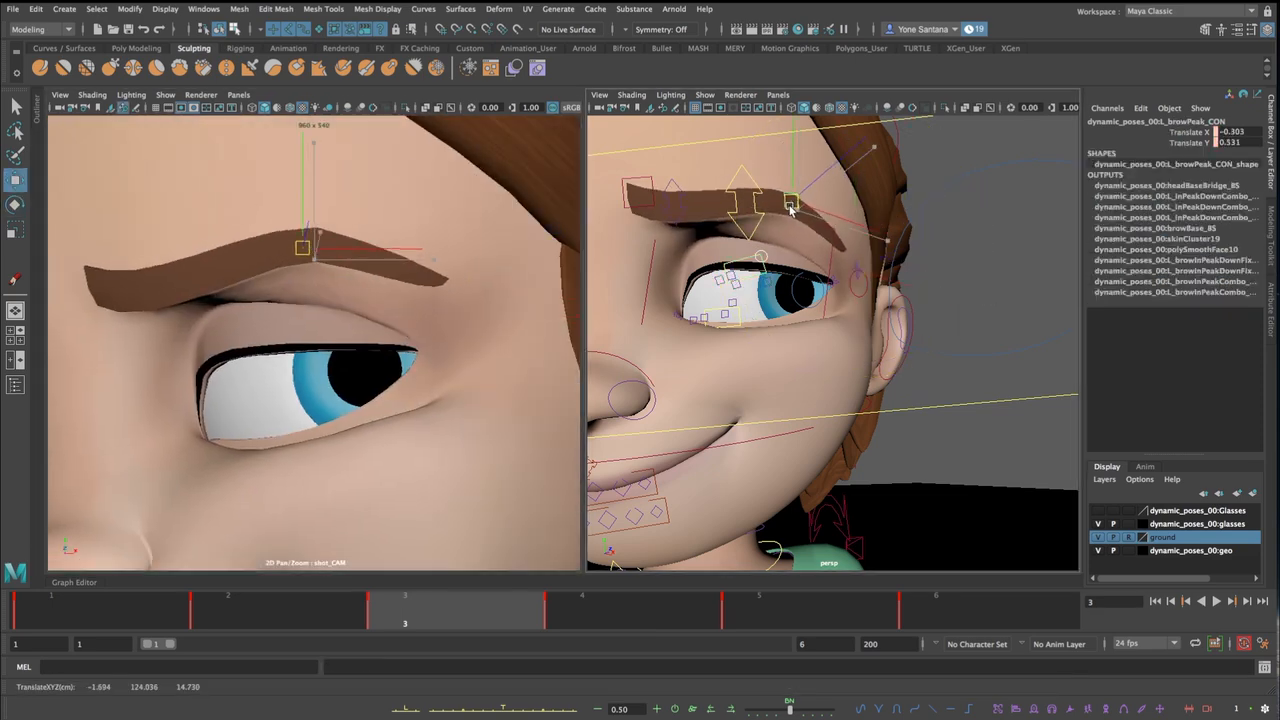
Reshape the left brow on frame 3 by raising its inner end and adjusting the peak and furrow controls
{"action": "left_click", "coordinate": [680, 203]}
{"action": "left_click_drag", "start_coordinate": [684, 205], "coordinate": [634, 168]}
{"action": "left_click", "coordinate": [638, 192]}
{"action": "left_click", "coordinate": [794, 204]}
{"action": "left_click_drag", "start_coordinate": [794, 206], "coordinate": [797, 220]}
{"action": "left_click", "coordinate": [667, 180]}
{"action": "left_click_drag", "start_coordinate": [667, 180], "coordinate": [661, 145]}
{"action": "left_click", "coordinate": [662, 138]}
Set the left upper eyelid's Lid Crease 2 to about -0.3 and readjust Lid Crease 4
{"action": "left_click", "coordinate": [760, 258]}
{"action": "left_click", "coordinate": [1188, 185]}
{"action": "middle_click_drag", "start_coordinate": [910, 294], "coordinate": [878, 294]}
{"action": "left_click", "coordinate": [1188, 196]}
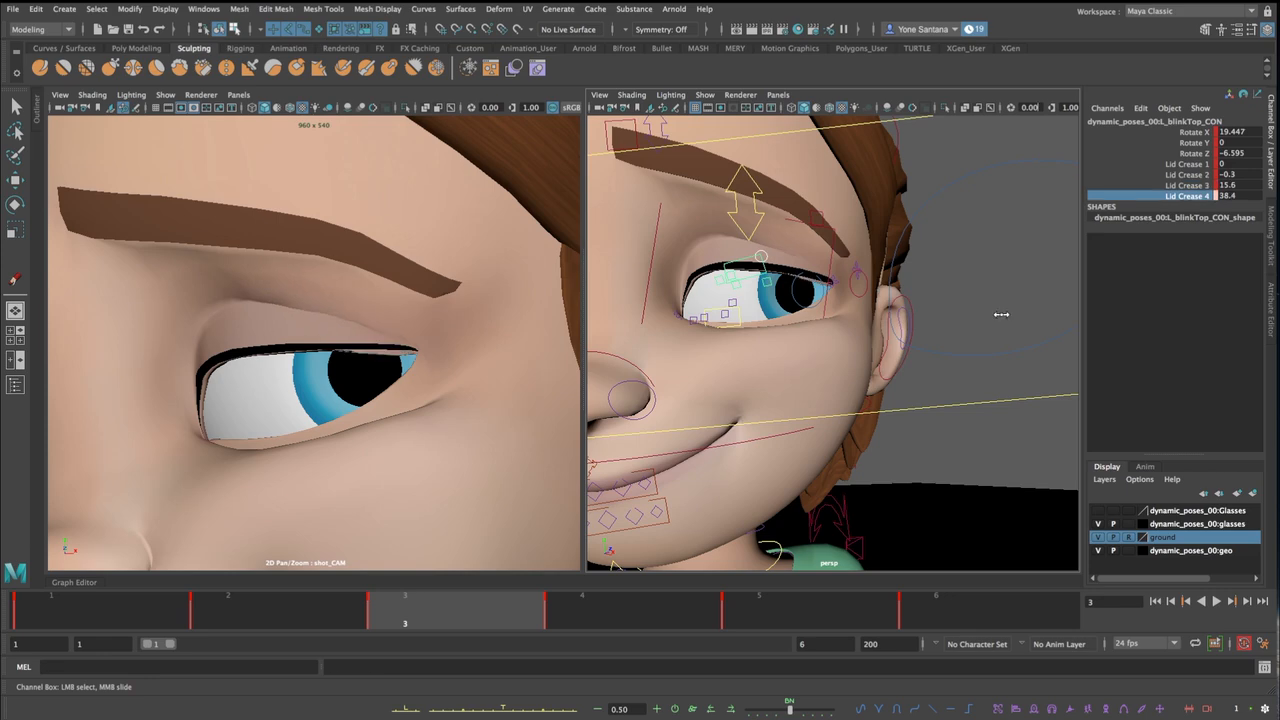
{"action": "middle_click_drag", "start_coordinate": [1000, 314], "coordinate": [980, 314]}
Lower the left eye's outer corner slightly and nudge the middle of the left brow downward
{"action": "left_click", "coordinate": [831, 291]}
{"action": "left_click_drag", "start_coordinate": [832, 292], "coordinate": [828, 302]}
{"action": "key", "text": "shift+backslash"}
{"action": "left_click", "coordinate": [506, 331]}
{"action": "left_click_drag", "start_coordinate": [799, 219], "coordinate": [801, 231]}
{"action": "left_click", "coordinate": [929, 197]}
{"action": "left_click", "coordinate": [639, 130]}
{"action": "left_click_drag", "start_coordinate": [655, 130], "coordinate": [648, 136]}
{"action": "key", "text": "ctrl+z"}
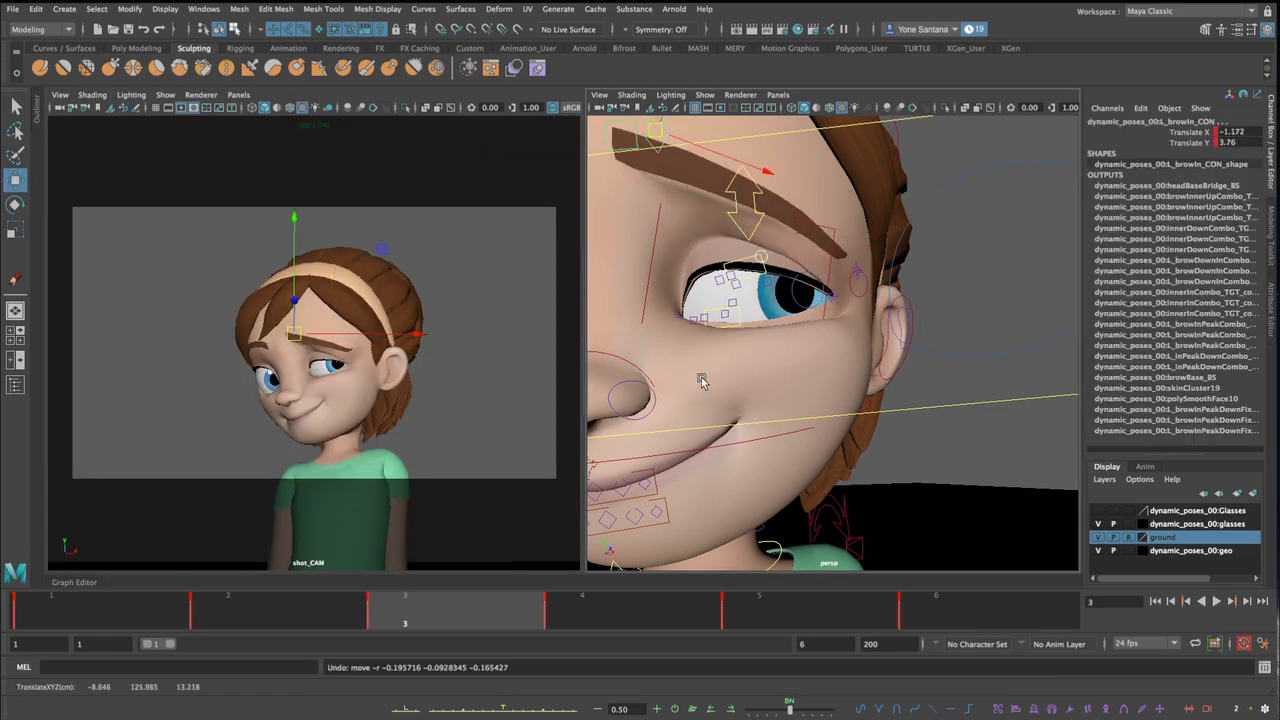
Raise the right eye's inner corner slightly and rotate the right eyelid controls to refine the eye's shape
{"action": "middle_click_drag", "start_coordinate": [702, 381], "coordinate": [925, 360], "text": "alt"}
{"action": "left_click", "coordinate": [708, 228]}
{"action": "key", "text": "e"}
{"action": "left_click", "coordinate": [667, 364]}
{"action": "left_click", "coordinate": [668, 350]}
{"action": "key", "text": "w"}
{"action": "left_click_drag", "start_coordinate": [287, 372], "coordinate": [293, 364]}
{"action": "left_click", "coordinate": [628, 250]}
{"action": "left_click", "coordinate": [712, 214]}
{"action": "key", "text": "e"}
{"action": "left_click_drag", "start_coordinate": [628, 300], "coordinate": [640, 347]}
{"action": "left_click", "coordinate": [1055, 330]}
{"action": "right_click_drag", "start_coordinate": [1055, 330], "coordinate": [967, 310], "text": "alt"}
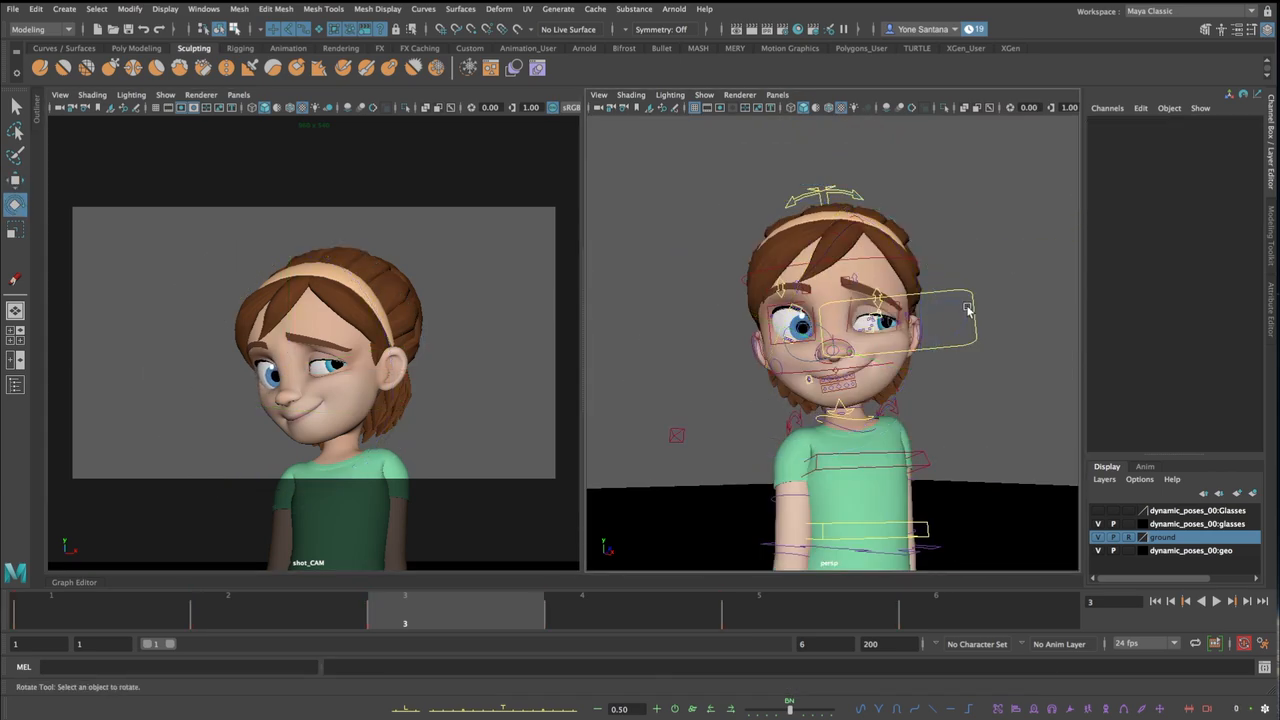
Move the right eye aim control to about -6.19, -1.05, 3.31 to redirect the right eye's gaze
{"action": "left_click", "coordinate": [937, 318]}
{"action": "key", "text": "w"}
{"action": "left_click", "coordinate": [815, 340]}
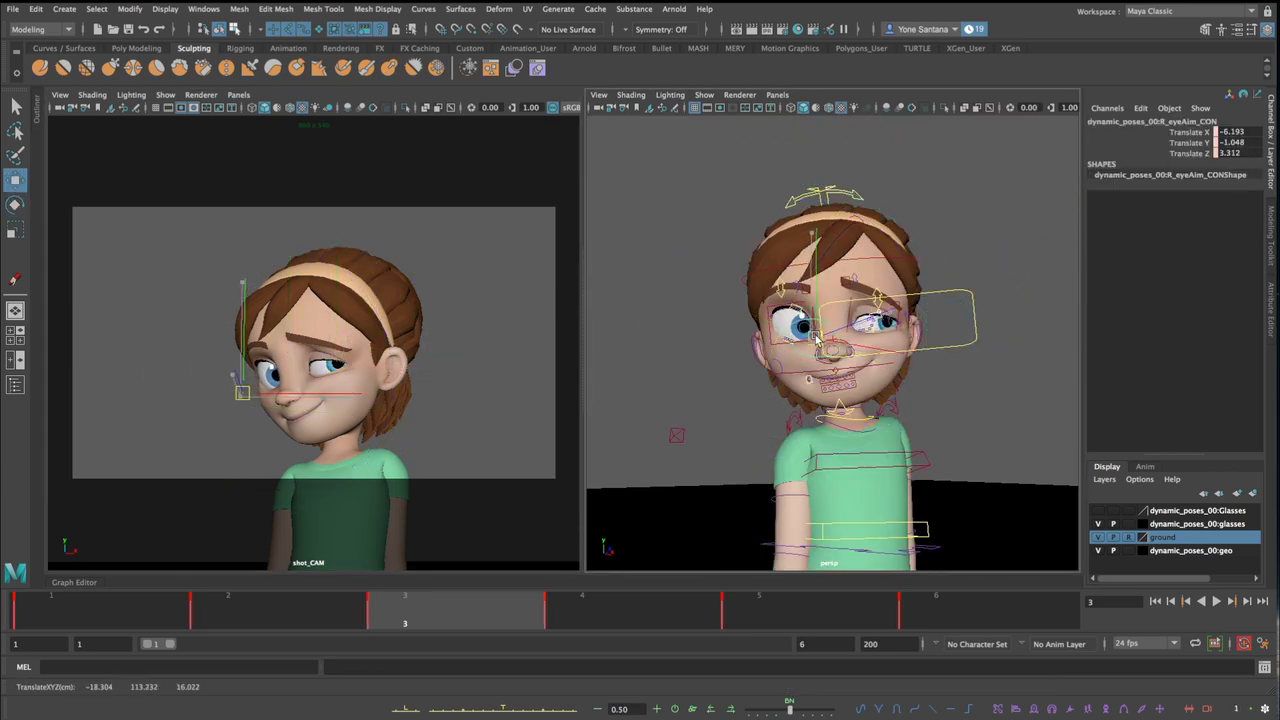
Reshape the right brow, moving its inner control to about -0.66 in X and -0.82 in Y
{"action": "right_click_drag", "start_coordinate": [815, 190], "coordinate": [860, 195], "text": "alt"}
{"action": "left_click", "coordinate": [772, 268]}
{"action": "left_click_drag", "start_coordinate": [772, 268], "coordinate": [794, 284]}
{"action": "left_click", "coordinate": [760, 262]}
{"action": "left_click", "coordinate": [795, 268]}
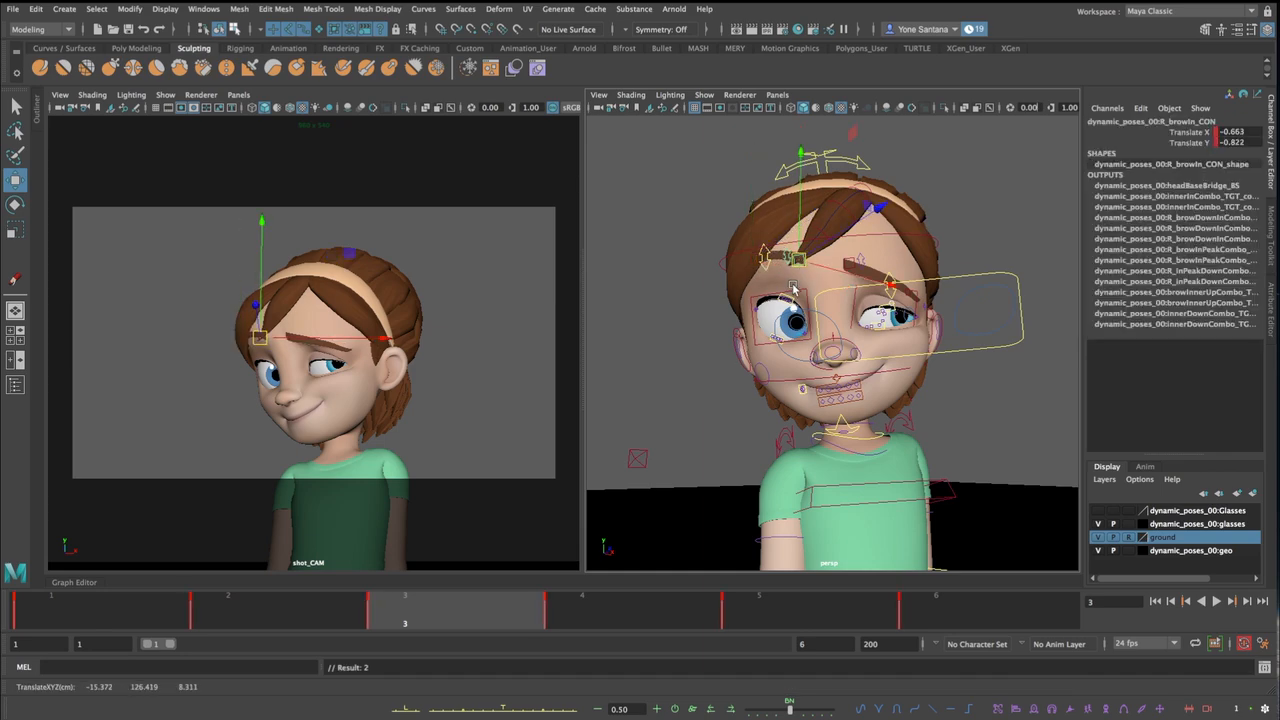
Lower the right eye's outer corner and set the right upper eyelid's Lid Crease 2 to about -5.1
{"action": "right_click_drag", "start_coordinate": [794, 284], "coordinate": [880, 300], "text": "alt"}
{"action": "left_click", "coordinate": [702, 287]}
{"action": "middle_click_drag", "start_coordinate": [696, 304], "coordinate": [700, 324]}
{"action": "left_click", "coordinate": [768, 256]}
{"action": "left_click", "coordinate": [1187, 185]}
{"action": "middle_click_drag", "start_coordinate": [590, 320], "coordinate": [619, 320]}
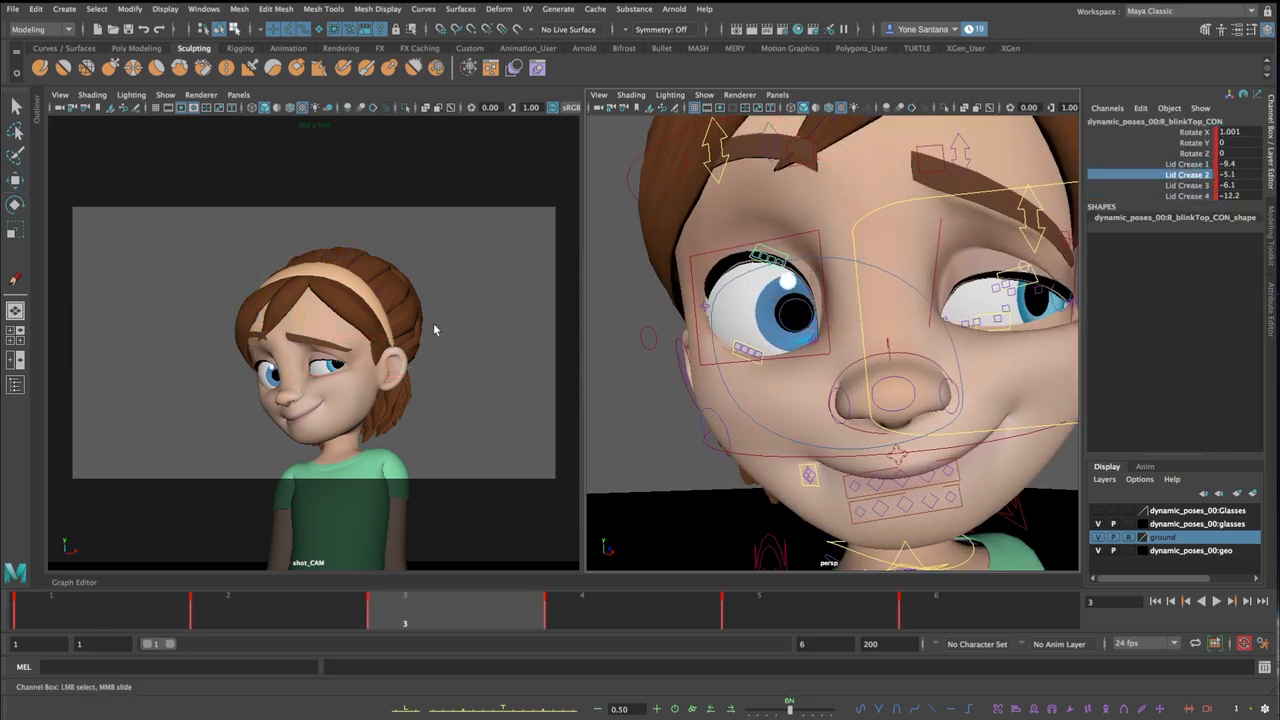
Shift the nose control slightly to about -0.28, 0.03, 0.17
{"action": "left_click", "coordinate": [893, 393]}
{"action": "key", "text": "w"}
{"action": "left_click_drag", "start_coordinate": [287, 398], "coordinate": [284, 401]}
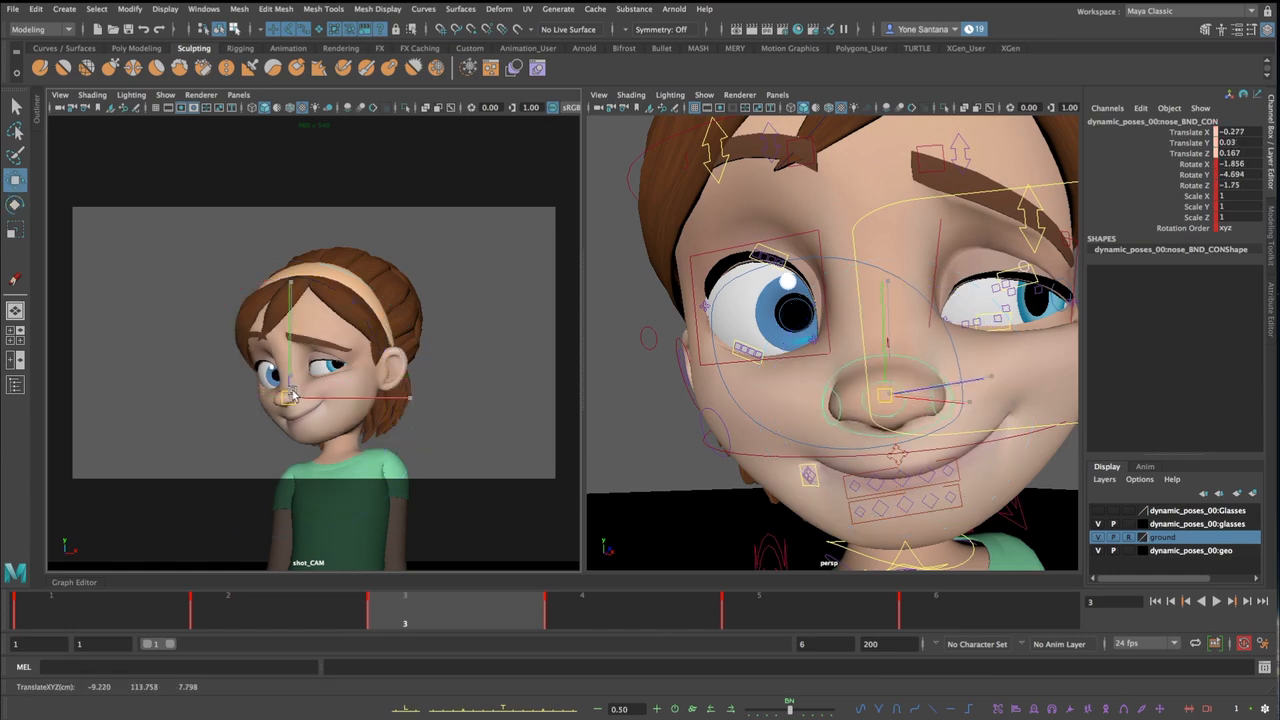
{"action": "left_click", "coordinate": [890, 394]}
{"action": "left_click_drag", "start_coordinate": [888, 394], "coordinate": [886, 396]}
Nudge the whole mouth control slightly and rotate the upper lip control to refine the smile
{"action": "left_click", "coordinate": [962, 468]}
{"action": "left_click", "coordinate": [897, 456]}
{"action": "left_click_drag", "start_coordinate": [304, 410], "coordinate": [302, 411]}
{"action": "left_click", "coordinate": [958, 470]}
{"action": "key", "text": "e"}
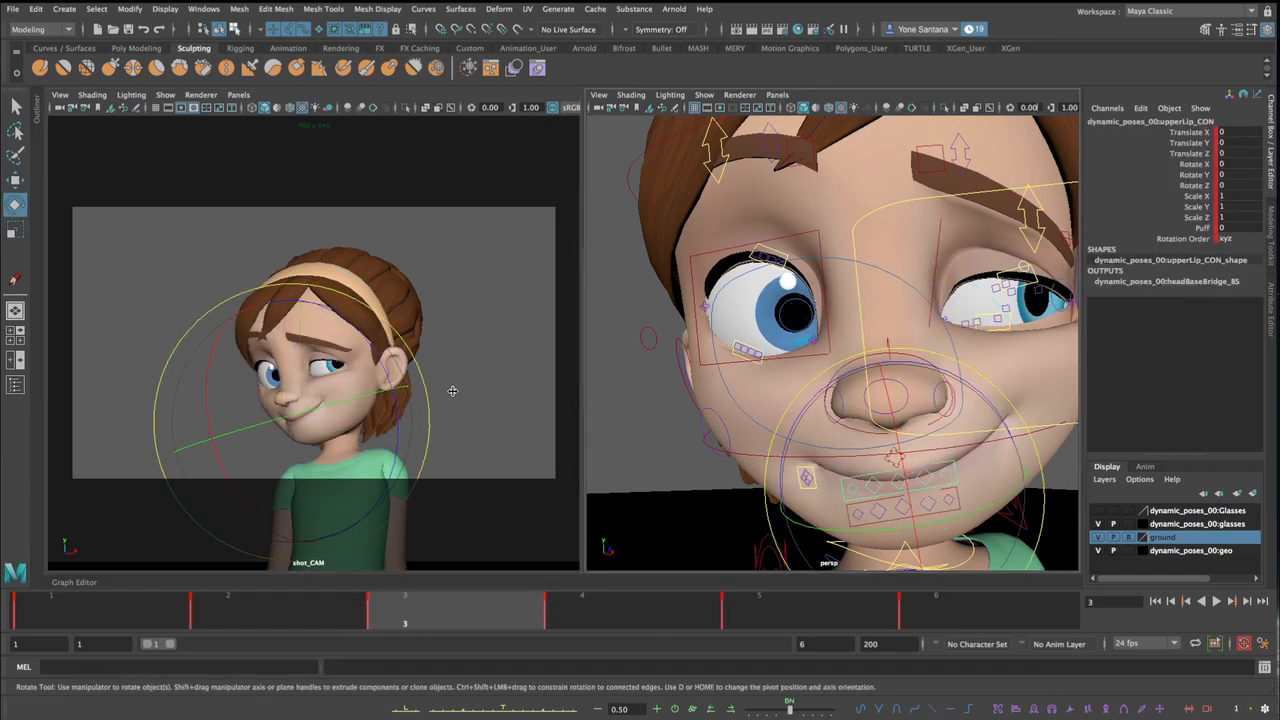
{"action": "left_click_drag", "start_coordinate": [450, 420], "coordinate": [450, 412]}
{"action": "left_click", "coordinate": [511, 375]}
{"action": "left_click", "coordinate": [897, 457]}
{"action": "left_click", "coordinate": [511, 375]}
Move the chin control slightly upward to refine the chin's silhouette in the shot camera
{"action": "left_click_drag", "start_coordinate": [800, 420], "coordinate": [880, 380], "text": "alt"}
{"action": "left_click", "coordinate": [911, 437]}
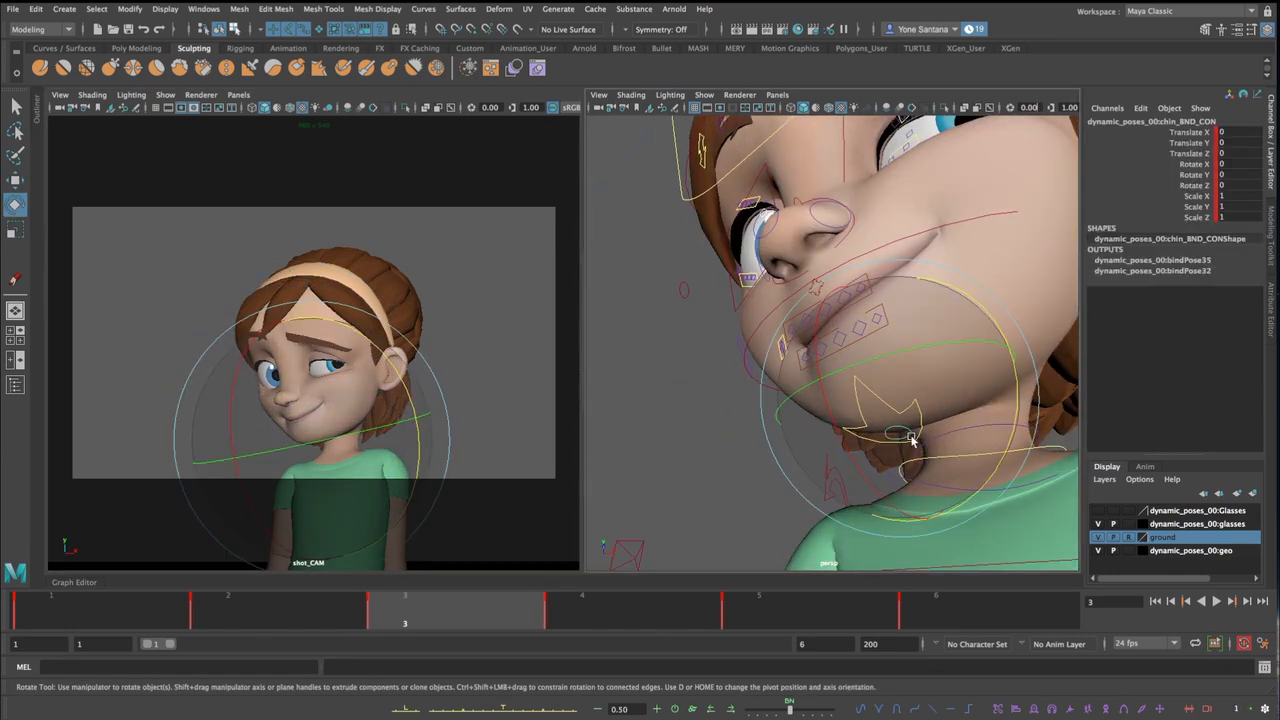
{"action": "key", "text": "w"}
{"action": "left_click_drag", "start_coordinate": [319, 438], "coordinate": [315, 431]}
{"action": "left_click", "coordinate": [495, 403]}
Adjust the lower head control's rotation to refine the jaw, checking the head from the side
{"action": "left_click_drag", "start_coordinate": [820, 370], "coordinate": [870, 400], "text": "alt"}
{"action": "mouse_move", "coordinate": [870, 400]}
{"action": "right_mouse_down", "text": "alt"}
{"action": "mouse_move", "coordinate": [838, 400]}
{"action": "mouse_move", "coordinate": [860, 380]}
{"action": "right_mouse_up", "text": "alt"}
{"action": "left_click", "coordinate": [810, 170]}
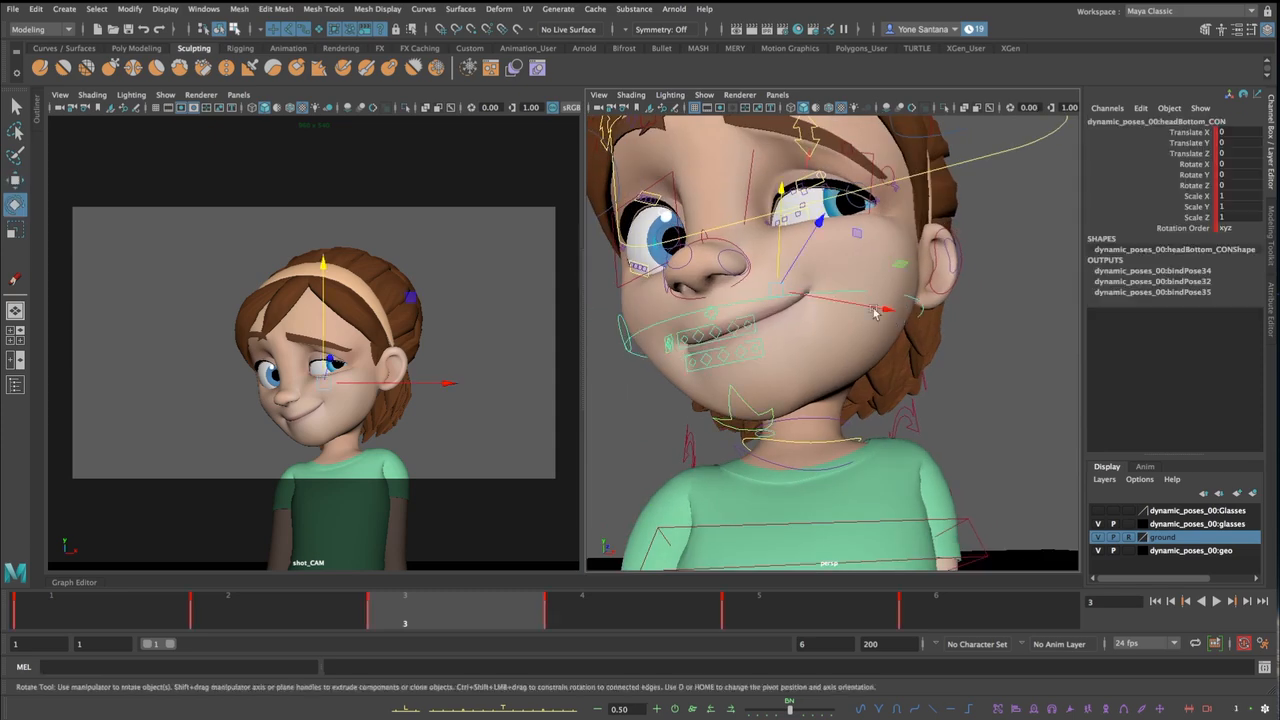
{"action": "key", "text": "e"}
{"action": "left_click_drag", "start_coordinate": [860, 300], "coordinate": [872, 224], "text": "alt"}
{"action": "left_click", "coordinate": [905, 300]}
{"action": "left_click_drag", "start_coordinate": [905, 300], "coordinate": [934, 331], "text": "alt"}
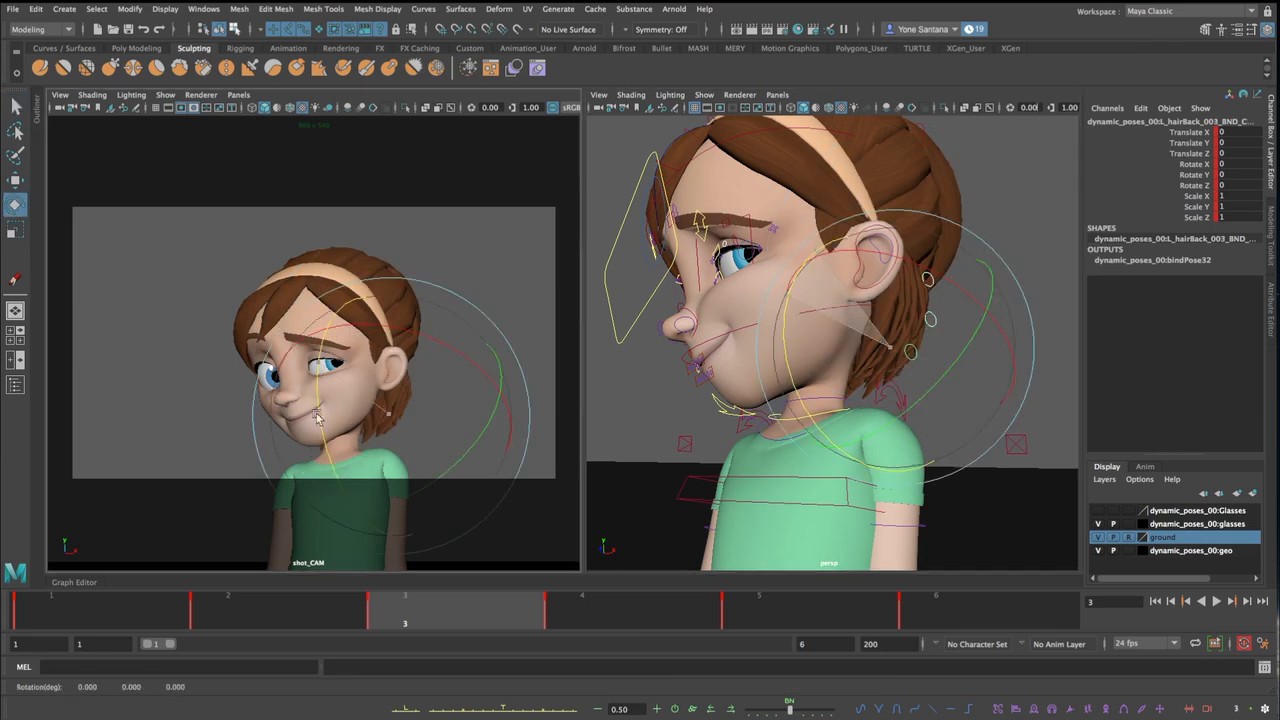
{"action": "left_click", "coordinate": [393, 283]}
{"action": "key", "text": "w"}
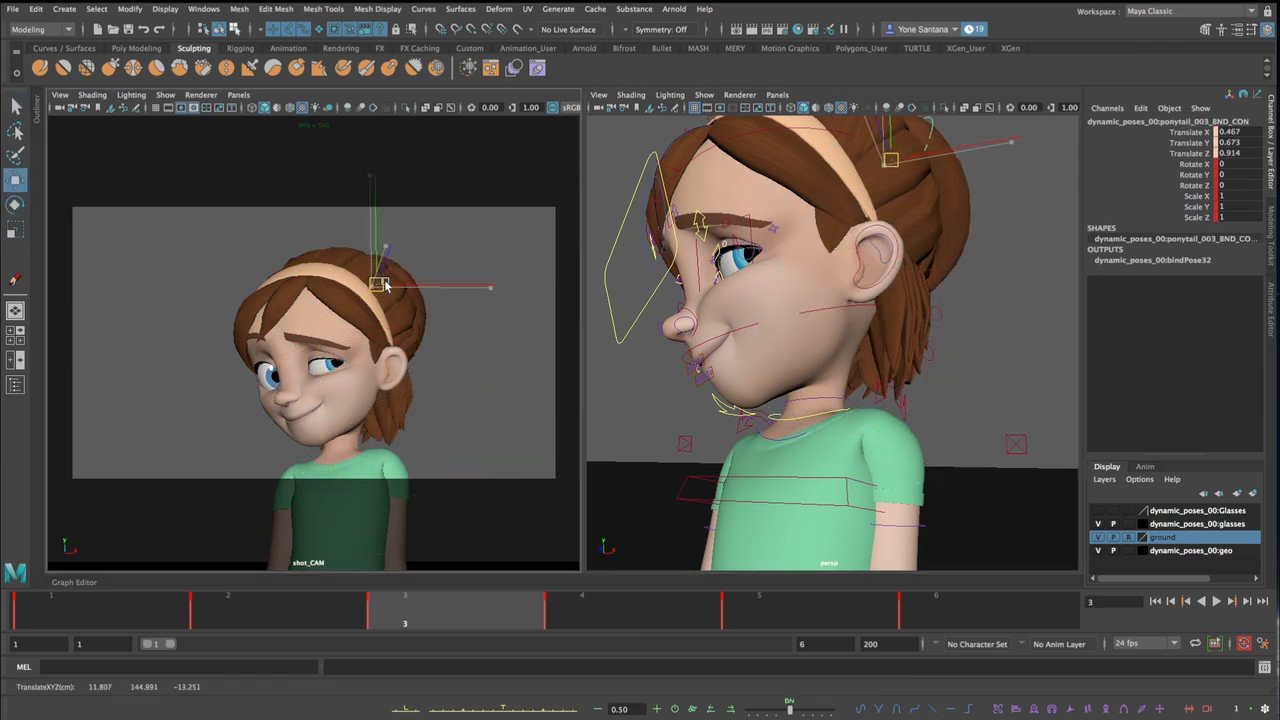
{"action": "key", "text": "ctrl+z"}
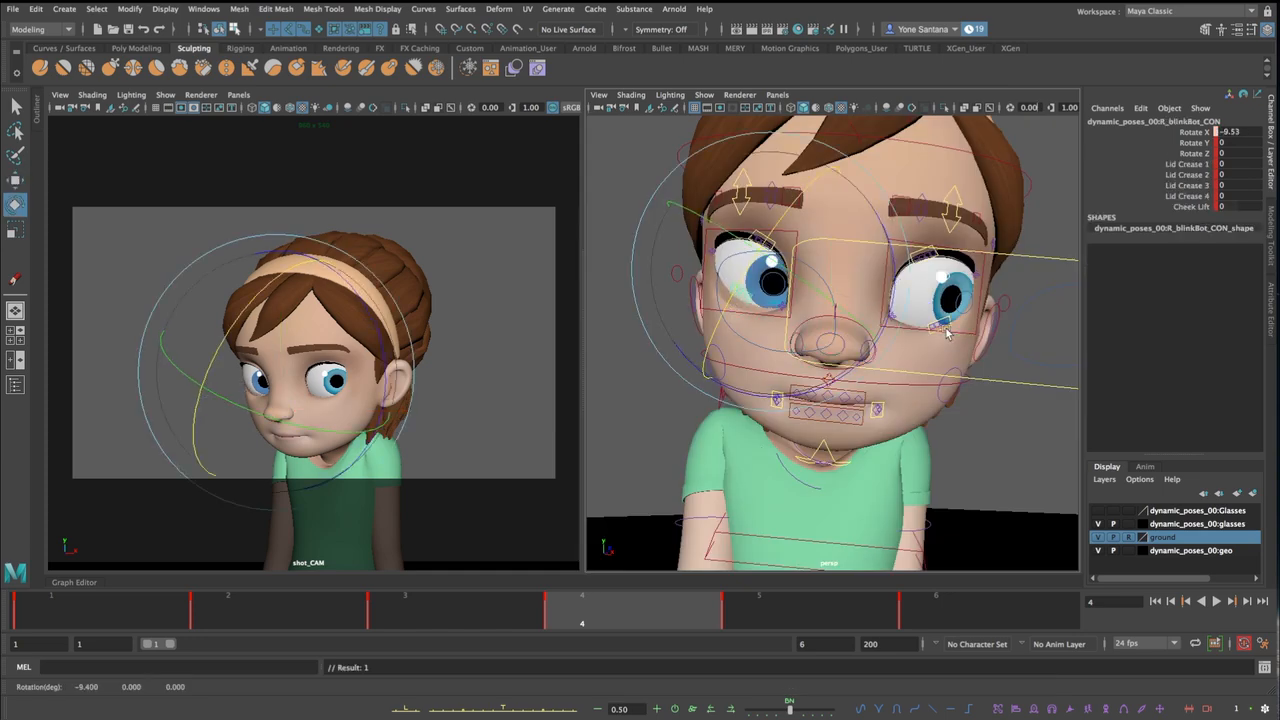
Adjust the right lower eyelid's Cheek Lift and the right cheek's Suck/Puff on frame 4
{"action": "left_click", "coordinate": [1190, 206]}
{"action": "middle_click_drag", "start_coordinate": [940, 338], "coordinate": [970, 338]}
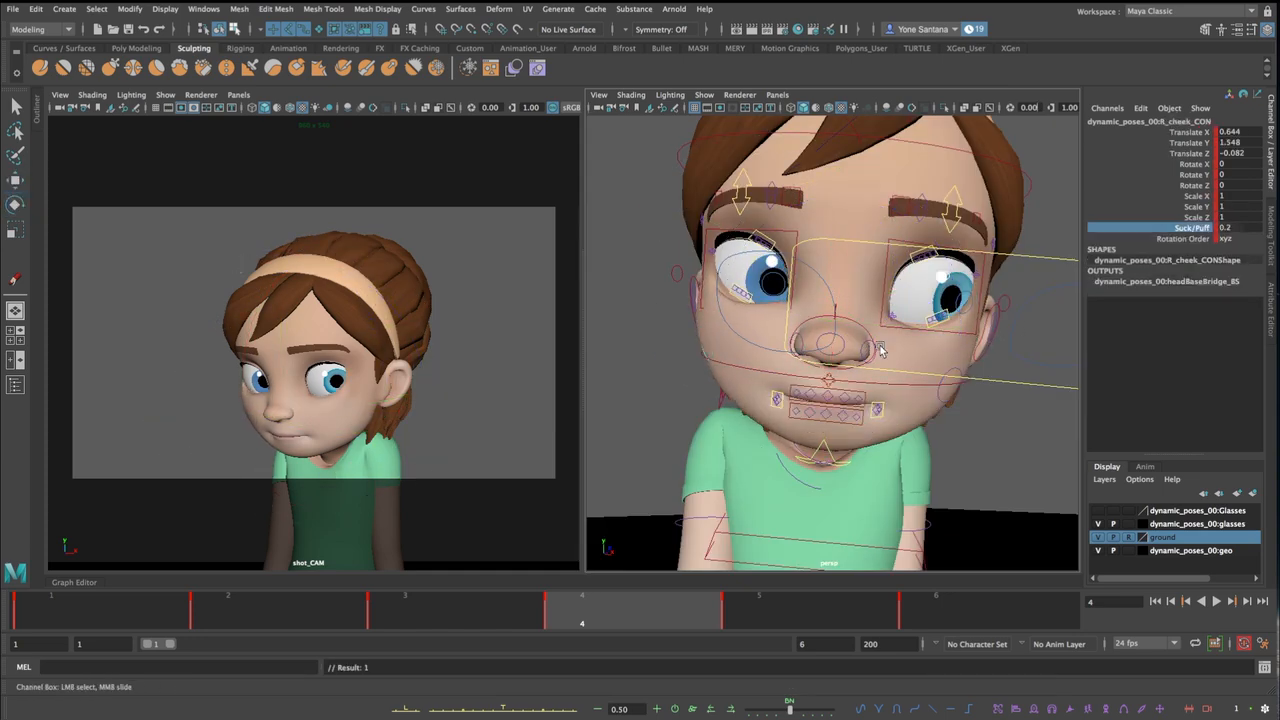
{"action": "middle_click_drag", "start_coordinate": [1010, 307], "coordinate": [1041, 307]}
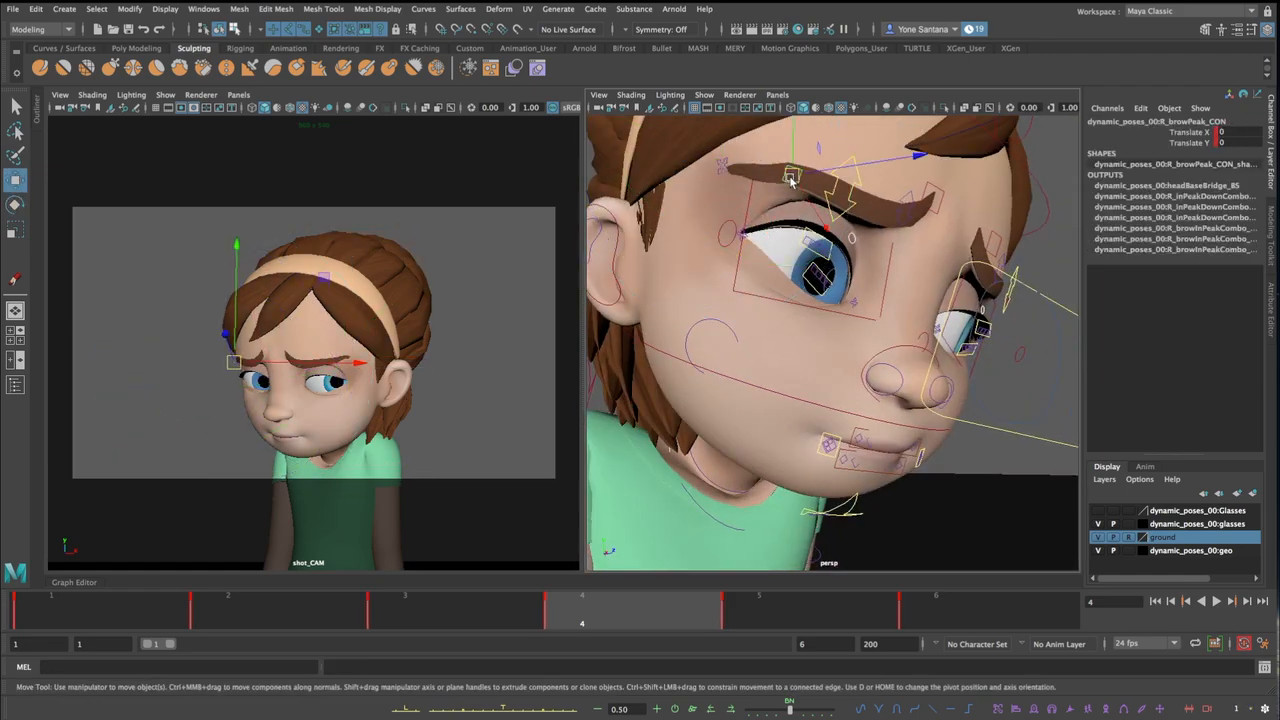
Rotate the jaw open to part the lips over the teeth on frame 4
{"action": "left_click", "coordinate": [908, 218]}
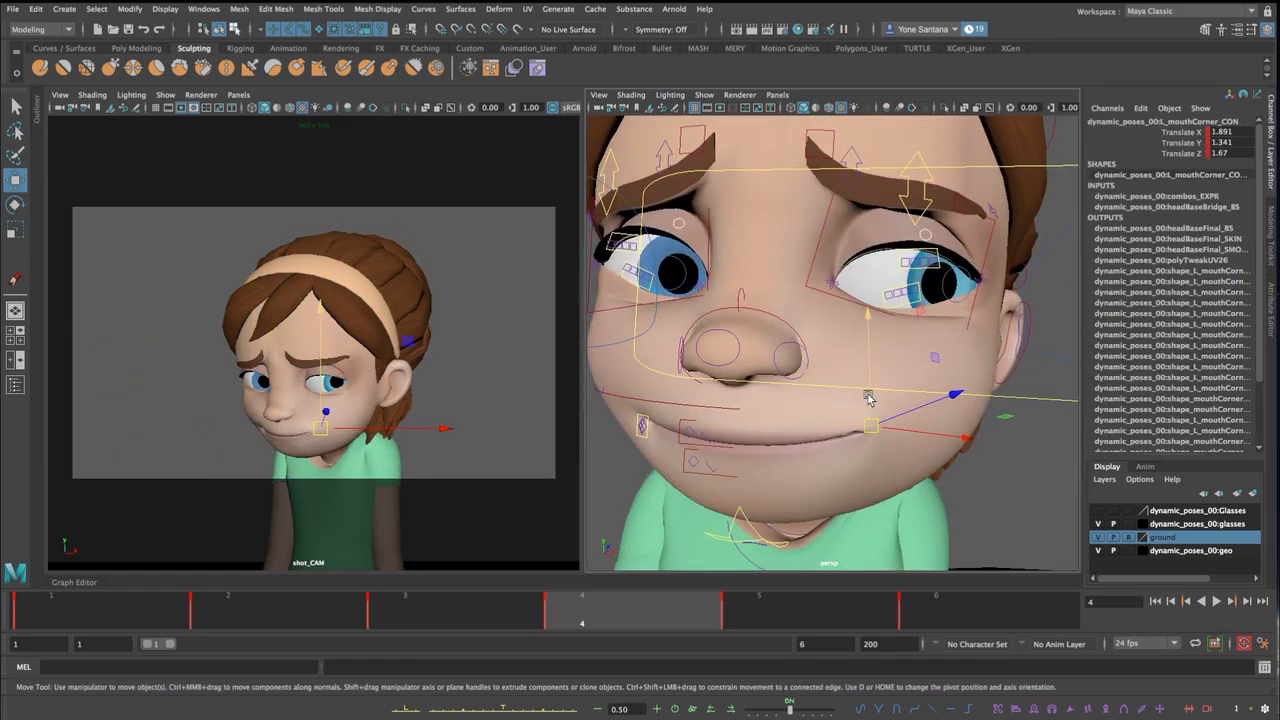
{"action": "key", "text": "e"}
{"action": "left_click_drag", "start_coordinate": [768, 400], "coordinate": [768, 425]}
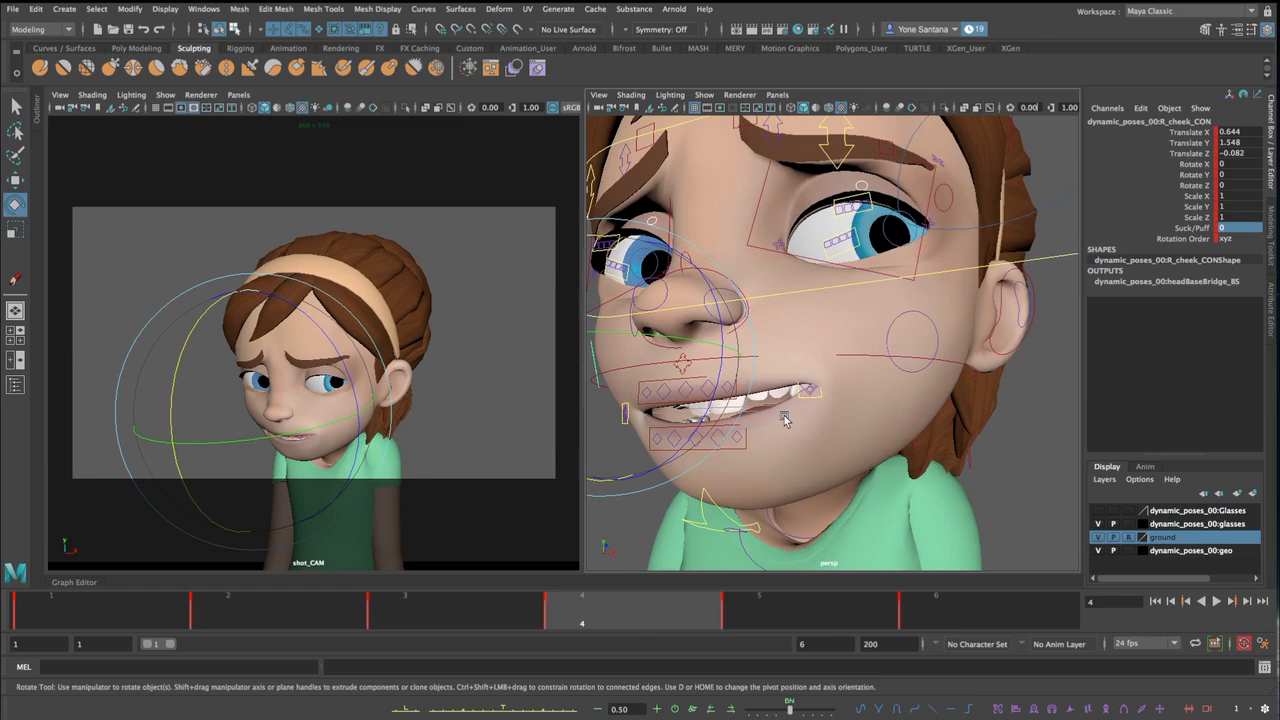
Move the left mouth corner outward and down to about 2.74 in X and 0.46 in Y
{"action": "left_click", "coordinate": [830, 380]}
{"action": "key", "text": "w"}
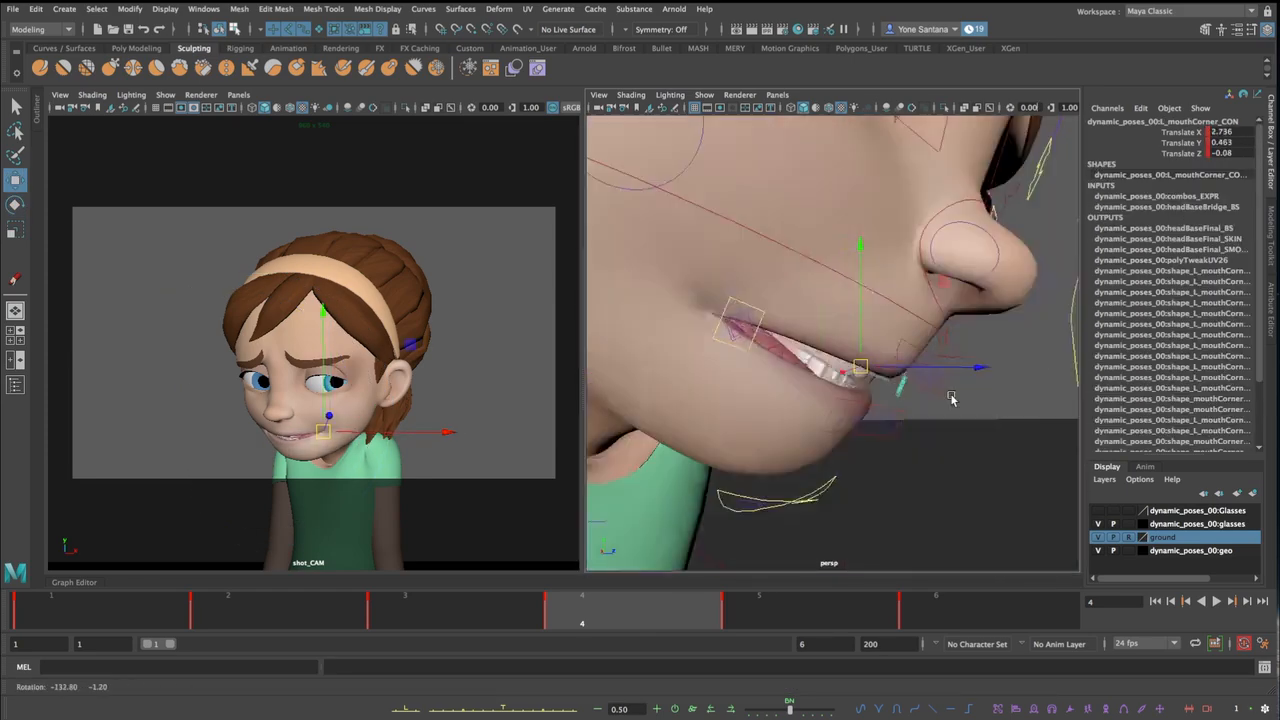
{"action": "left_click", "coordinate": [790, 345]}
{"action": "left_click_drag", "start_coordinate": [951, 398], "coordinate": [725, 352], "text": "alt"}
{"action": "left_click_drag", "start_coordinate": [815, 336], "coordinate": [785, 350]}
Rotate the jaw further and reposition the mouth corner and lip controls to shape the grimace
{"action": "left_click", "coordinate": [820, 457]}
{"action": "key", "text": "e"}
{"action": "left_click_drag", "start_coordinate": [849, 395], "coordinate": [845, 367]}
{"action": "left_click", "coordinate": [750, 365]}
{"action": "key", "text": "w"}
{"action": "mouse_move", "coordinate": [755, 366]}
{"action": "left_mouse_down", "text": "alt"}
{"action": "mouse_move", "coordinate": [795, 360]}
{"action": "mouse_move", "coordinate": [756, 374]}
{"action": "left_mouse_up", "text": "alt"}
{"action": "left_click_drag", "start_coordinate": [770, 378], "coordinate": [664, 325], "text": "alt"}
{"action": "left_click", "coordinate": [655, 368]}
{"action": "left_click_drag", "start_coordinate": [625, 370], "coordinate": [800, 350]}
Raise the middle upper lip control to about 0.09, 0.72, -0.02 and fine-tune the neighbouring upper lip
{"action": "left_click", "coordinate": [834, 364]}
{"action": "left_click_drag", "start_coordinate": [834, 364], "coordinate": [834, 349]}
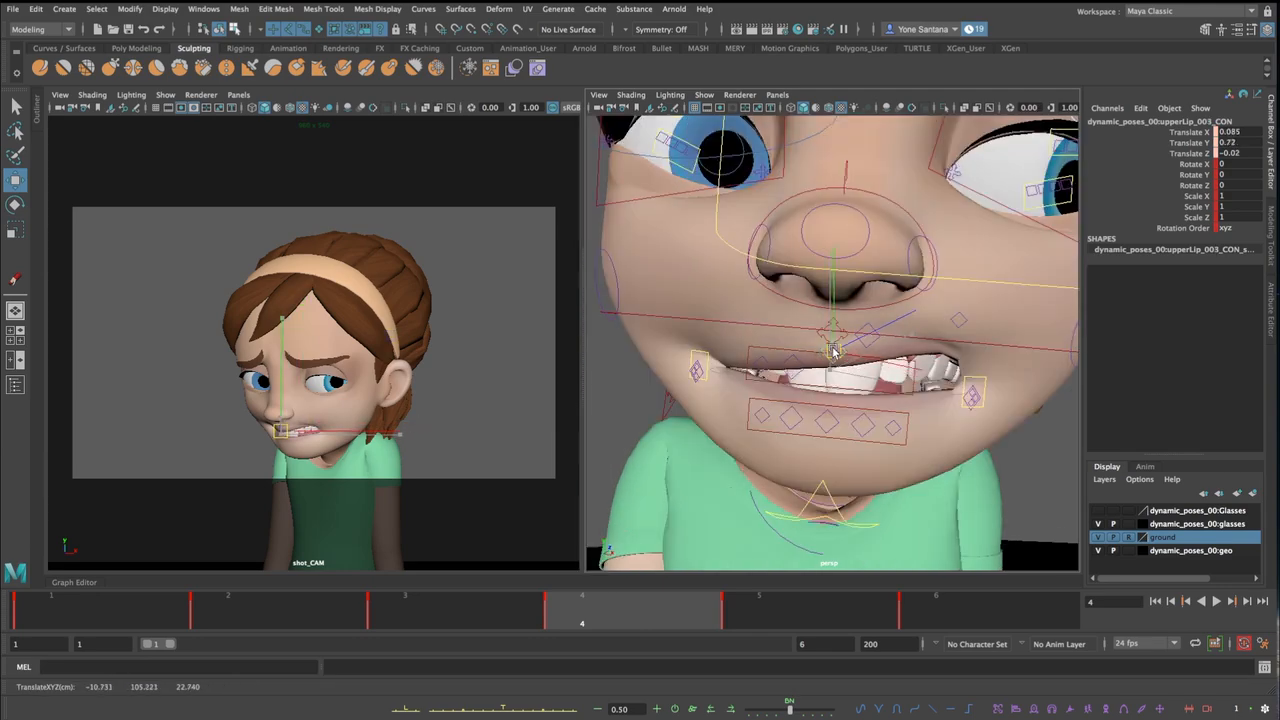
{"action": "left_click_drag", "start_coordinate": [910, 365], "coordinate": [790, 378], "text": "alt"}
{"action": "left_click", "coordinate": [853, 366]}
{"action": "left_click_drag", "start_coordinate": [853, 366], "coordinate": [854, 377]}
Adjust the lower lip controls, moving the outermost left one to about 3.73, -0.55, -1.29
{"action": "left_click_drag", "start_coordinate": [690, 390], "coordinate": [806, 399], "text": "alt"}
{"action": "left_click", "coordinate": [955, 471]}
{"action": "left_click_drag", "start_coordinate": [955, 471], "coordinate": [850, 440]}
{"action": "scroll", "coordinate": [800, 425], "scroll_direction": "down", "scroll_amount": 5}
{"action": "left_click", "coordinate": [740, 411]}
{"action": "left_click", "coordinate": [861, 383]}
{"action": "left_click_drag", "start_coordinate": [861, 383], "coordinate": [865, 387]}
In wireframe display, rotate and shift the teeth inside the mouth to follow the tilted grimace
{"action": "key", "text": "4"}
{"action": "key", "text": "backslash"}
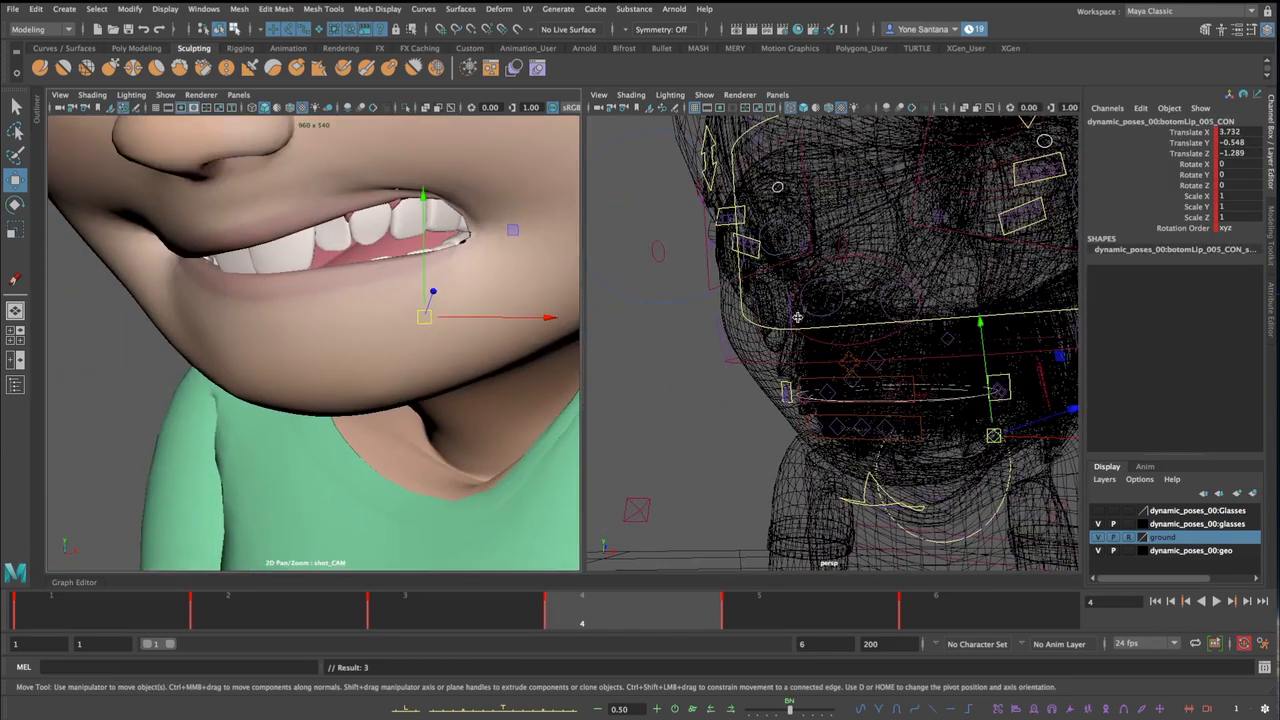
{"action": "left_click", "coordinate": [885, 400]}
{"action": "key", "text": "e"}
{"action": "left_click_drag", "start_coordinate": [1010, 340], "coordinate": [991, 294]}
{"action": "key", "text": "w"}
{"action": "left_click_drag", "start_coordinate": [886, 357], "coordinate": [880, 360]}
Position the lower teeth at about -0.10, 0.77, 0.02 with rotation about 3.4, -10.1, -0.7
{"action": "left_click", "coordinate": [913, 430]}
{"action": "left_click", "coordinate": [915, 403]}
{"action": "left_click_drag", "start_coordinate": [890, 408], "coordinate": [935, 392]}
{"action": "key", "text": "e"}
{"action": "key", "text": "w"}
{"action": "left_click_drag", "start_coordinate": [933, 359], "coordinate": [936, 352]}
{"action": "key", "text": "backslash"}
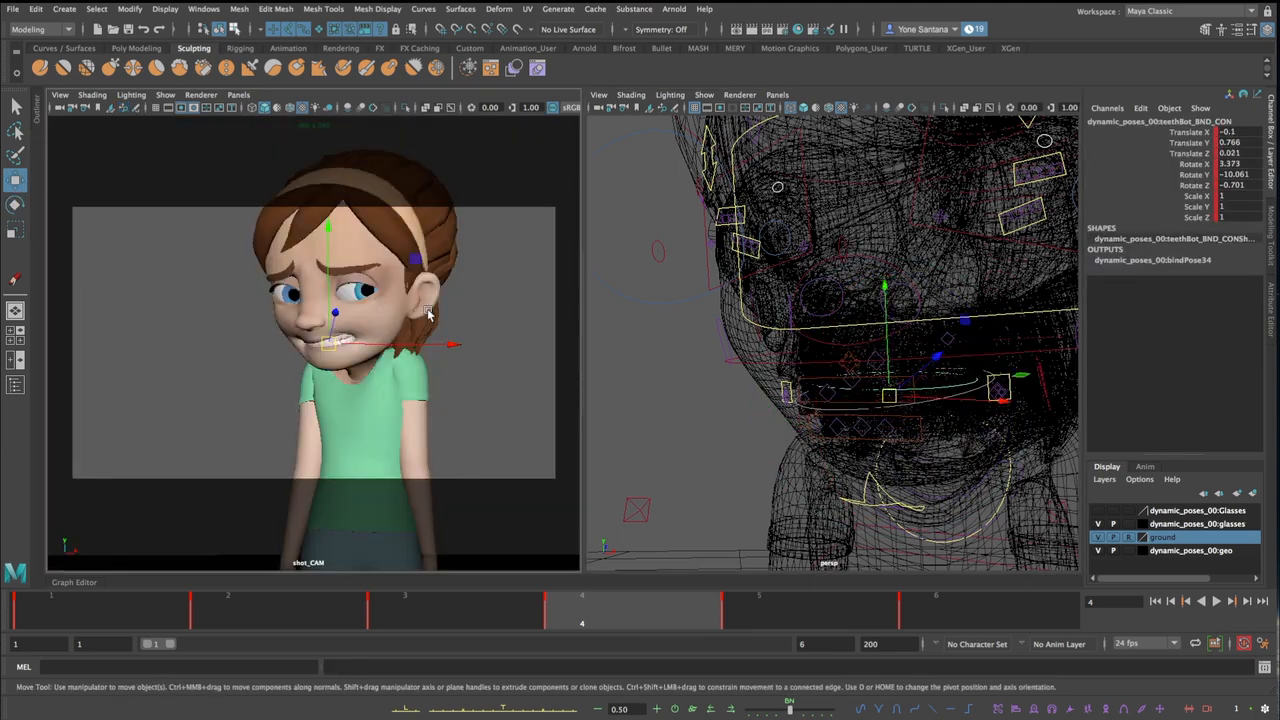
Restore shaded display and rotate the left upper lid shapers, setting the third to about 2.9, -6.7, -0.2
{"action": "left_click", "coordinate": [476, 335]}
{"action": "key", "text": "backslash"}
{"action": "key", "text": "backslash"}
{"action": "key", "text": "bracketleft"}
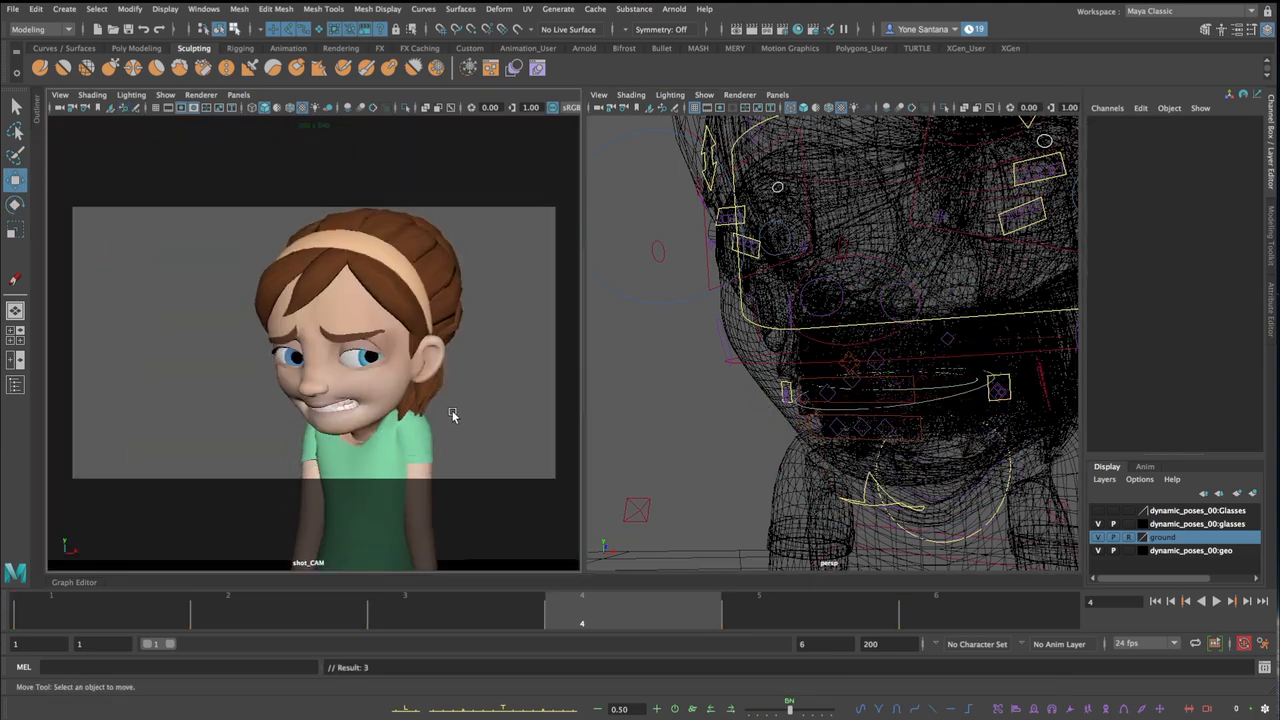
{"action": "key", "text": "5"}
{"action": "mouse_move", "coordinate": [780, 125]}
{"action": "left_mouse_down", "text": "alt"}
{"action": "mouse_move", "coordinate": [831, 334]}
{"action": "mouse_move", "coordinate": [799, 304]}
{"action": "left_mouse_up", "text": "alt"}
{"action": "left_click", "coordinate": [786, 320]}
{"action": "key", "text": "e"}
{"action": "left_click", "coordinate": [763, 323]}
{"action": "left_click", "coordinate": [768, 327]}
{"action": "left_click", "coordinate": [851, 297]}
{"action": "key", "text": "backslash"}
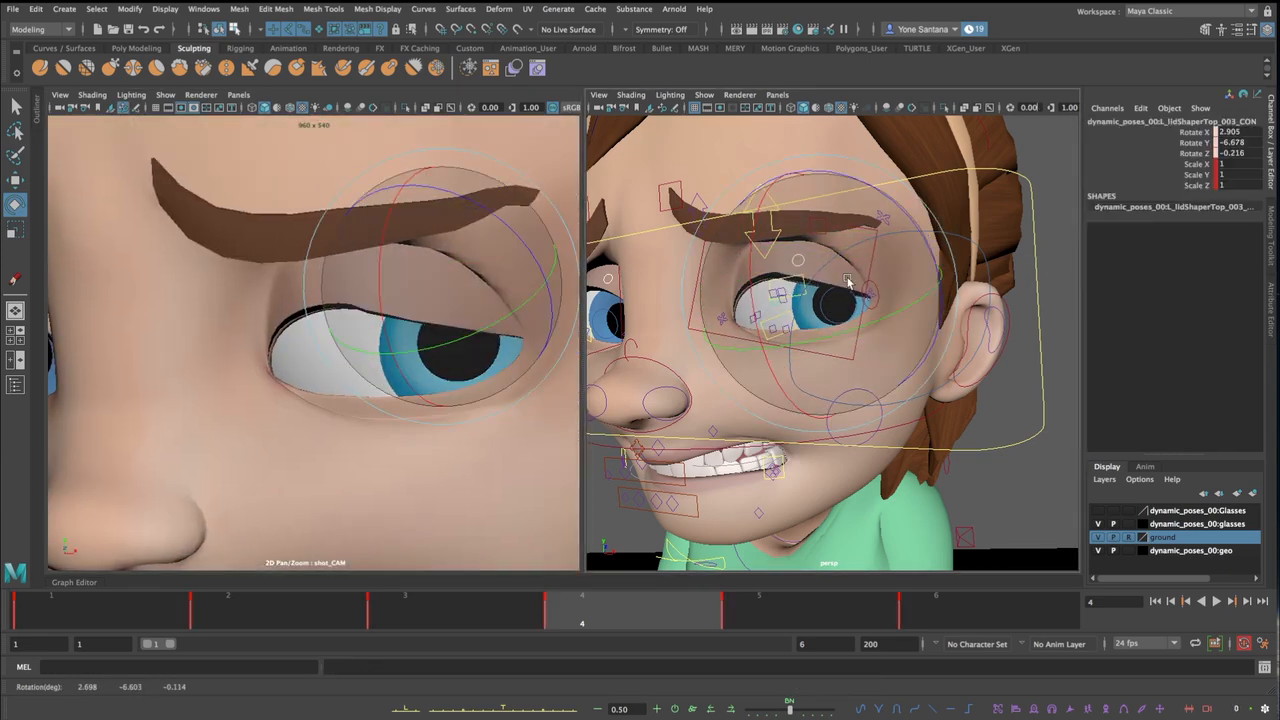
Move the left outer brow to about 0.11, 1.58, -0.31, lower the brow's middle and raise its inner part
{"action": "key", "text": "w"}
{"action": "left_click", "coordinate": [890, 228]}
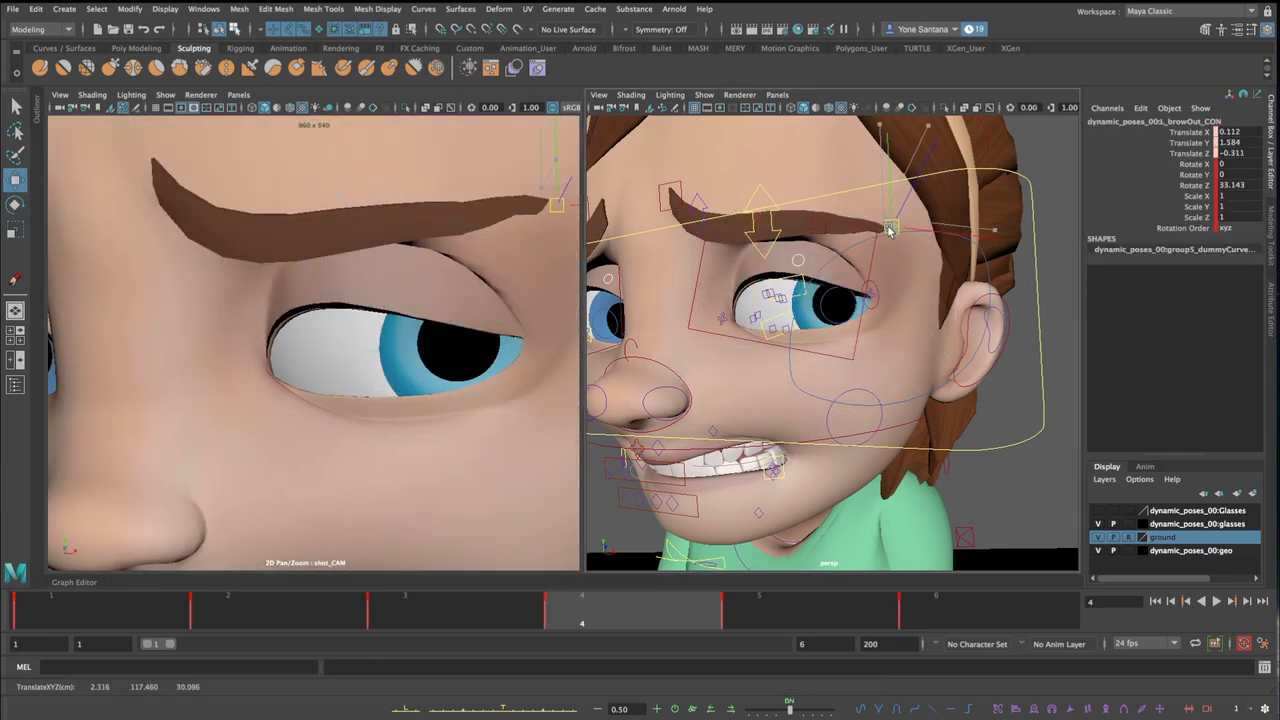
{"action": "left_click_drag", "start_coordinate": [819, 226], "coordinate": [830, 236]}
{"action": "mouse_move", "coordinate": [699, 204]}
{"action": "left_mouse_down"}
{"action": "mouse_move", "coordinate": [694, 220]}
{"action": "mouse_move", "coordinate": [697, 192]}
{"action": "left_mouse_up"}
Adjust the left upper eyelid's creases, setting Lid Crease 2 to 0, Lid Crease 3 to 22.1 and Lid Crease 4 to 32
{"action": "left_click", "coordinate": [801, 284]}
{"action": "left_click", "coordinate": [1187, 186]}
{"action": "middle_click_drag", "start_coordinate": [837, 314], "coordinate": [880, 316]}
{"action": "left_click", "coordinate": [1187, 196]}
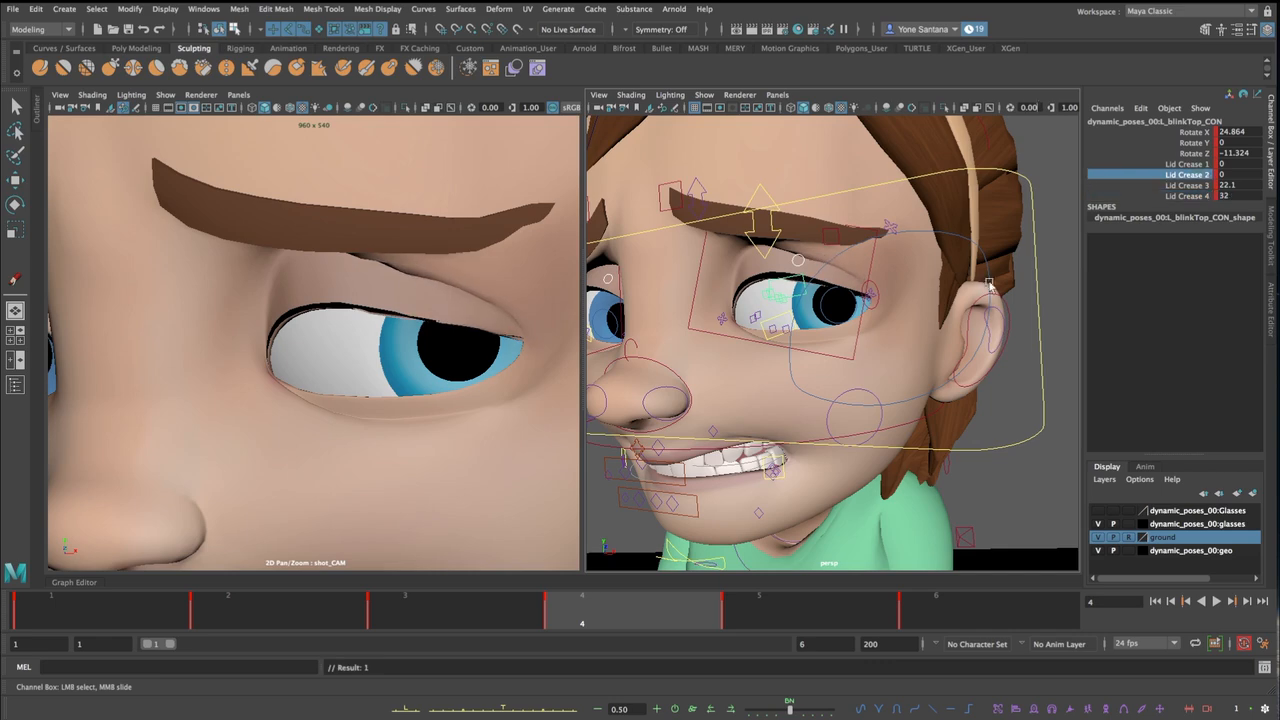
{"action": "key", "text": "backslash"}
Lower the left brow furrow control to about -0.57 in Y to deepen the frown
{"action": "left_click_drag", "start_coordinate": [658, 290], "coordinate": [734, 286], "text": "alt"}
{"action": "left_click", "coordinate": [757, 207]}
{"action": "key", "text": "w"}
{"action": "left_click", "coordinate": [768, 215]}
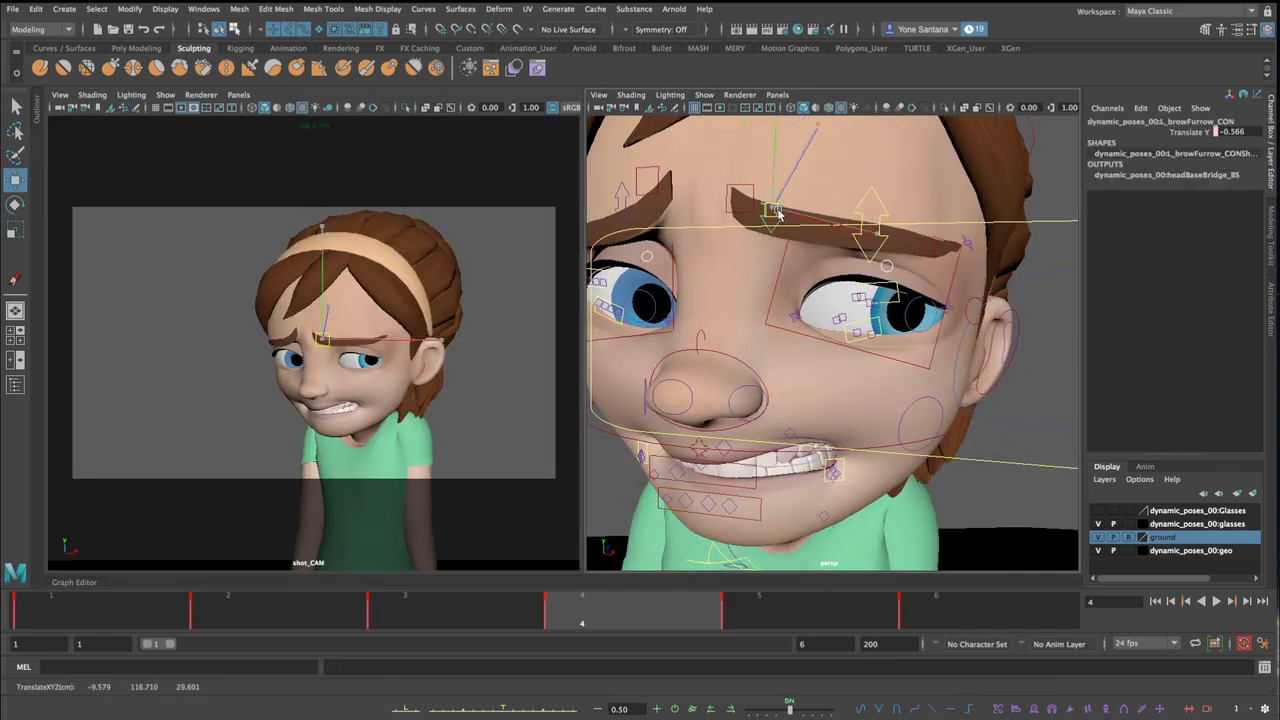
{"action": "left_click", "coordinate": [682, 204]}
{"action": "left_click_drag", "start_coordinate": [684, 206], "coordinate": [670, 253], "text": "alt"}
{"action": "left_click", "coordinate": [738, 274]}
Reposition the nose and rotate its control slightly to follow the lopsided grimace
{"action": "left_click", "coordinate": [818, 432]}
{"action": "left_click_drag", "start_coordinate": [818, 432], "coordinate": [788, 428]}
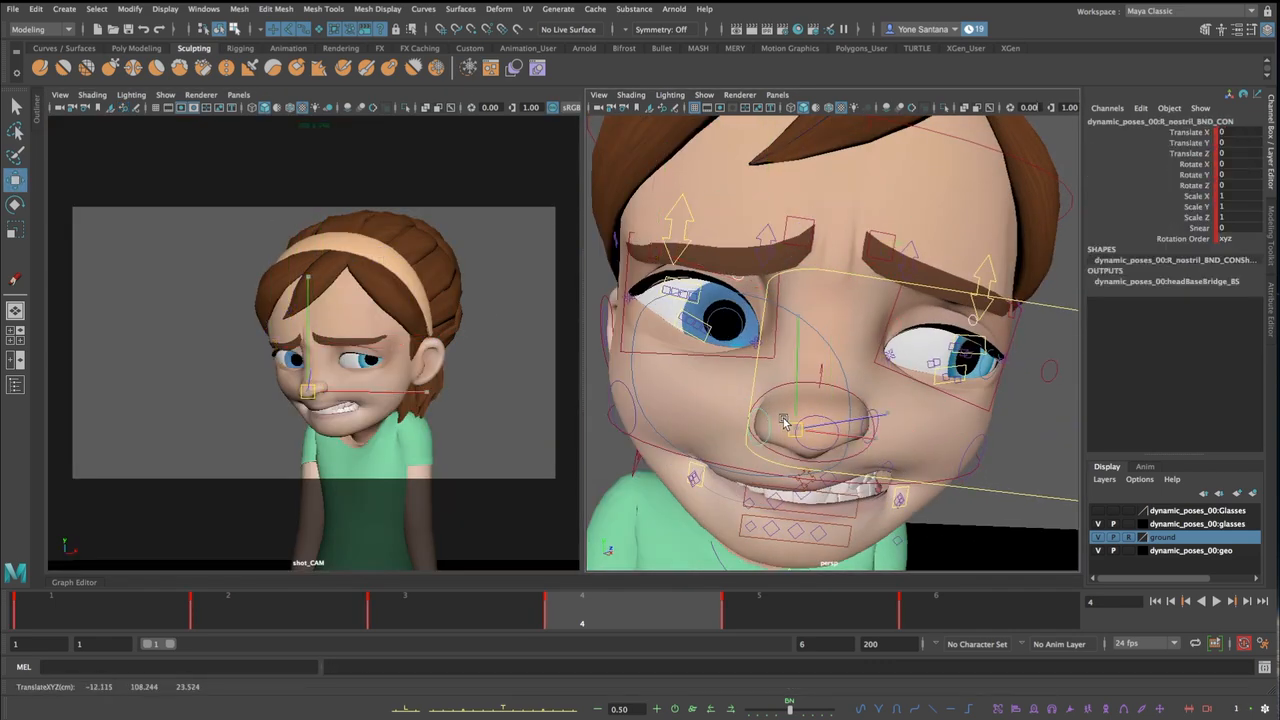
{"action": "left_click_drag", "start_coordinate": [920, 455], "coordinate": [862, 448], "text": "alt"}
{"action": "left_click", "coordinate": [866, 451]}
{"action": "key", "text": "e"}
{"action": "left_click_drag", "start_coordinate": [788, 420], "coordinate": [738, 413]}
{"action": "left_click", "coordinate": [622, 412]}
{"action": "left_click_drag", "start_coordinate": [622, 412], "coordinate": [666, 424], "text": "alt"}
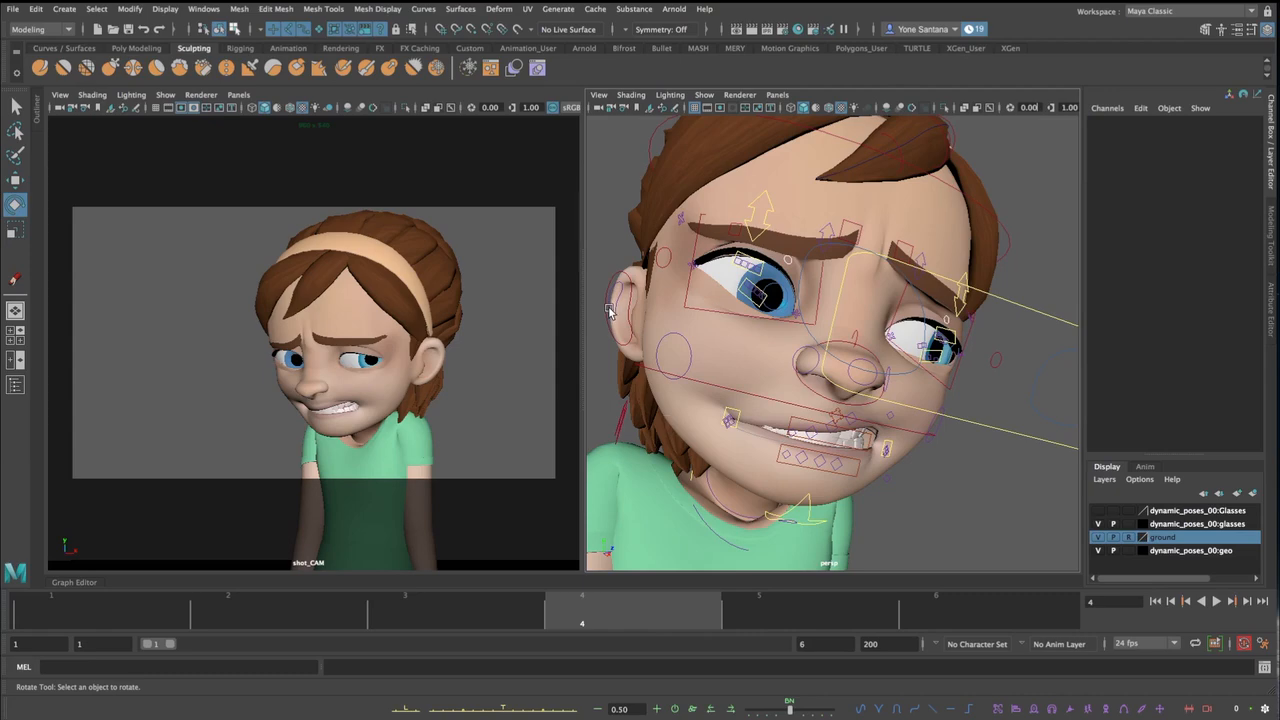
Refine the rotation of the eye controls and move the right eye to about -0.21, -0.055, 0.01
{"action": "left_click_drag", "start_coordinate": [609, 311], "coordinate": [566, 302], "text": "alt"}
{"action": "right_click_drag", "start_coordinate": [700, 300], "coordinate": [780, 296], "text": "alt"}
{"action": "left_click", "coordinate": [892, 298]}
{"action": "left_click_drag", "start_coordinate": [830, 276], "coordinate": [820, 304]}
{"action": "left_click", "coordinate": [752, 300]}
{"action": "left_click_drag", "start_coordinate": [822, 292], "coordinate": [814, 309]}
{"action": "key", "text": "w"}
{"action": "left_click_drag", "start_coordinate": [714, 304], "coordinate": [704, 302]}
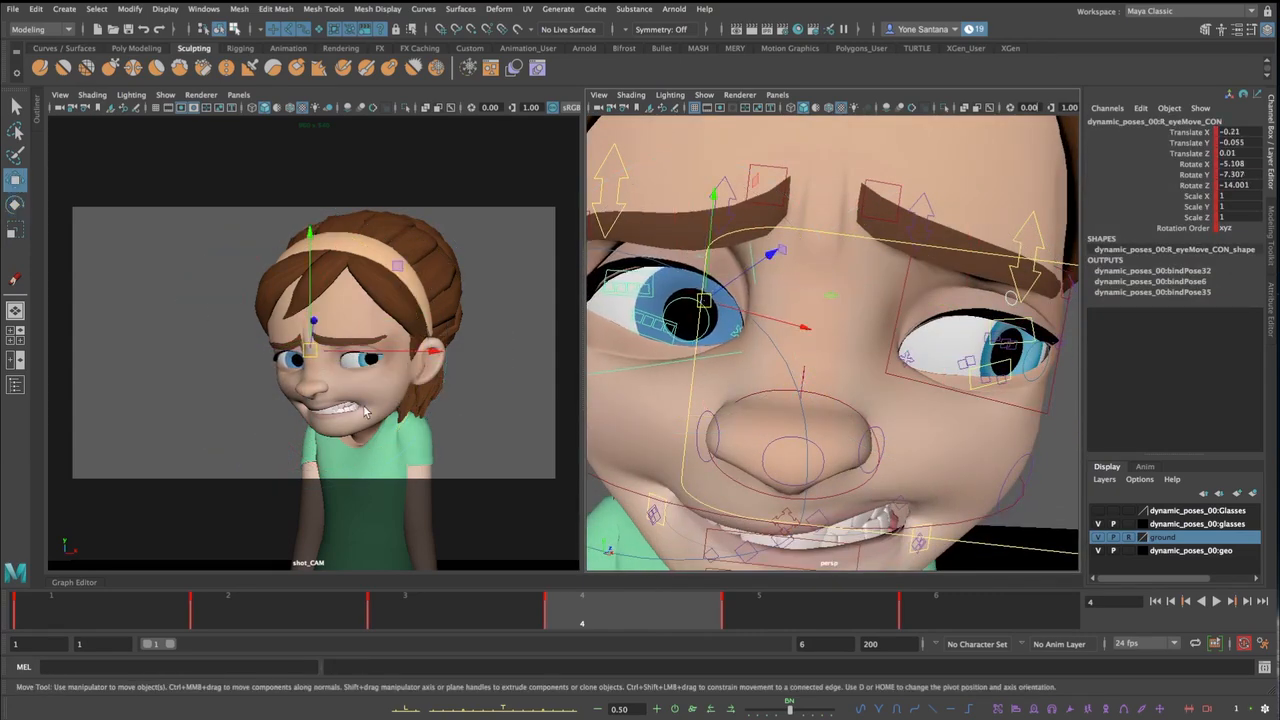
Reshape the area around the left mouth corner and set the left cheek's Suck/Puff to -0.3
{"action": "left_click", "coordinate": [365, 411]}
{"action": "middle_click_drag", "start_coordinate": [850, 480], "coordinate": [825, 250], "text": "alt"}
{"action": "left_click", "coordinate": [868, 335]}
{"action": "left_click_drag", "start_coordinate": [905, 345], "coordinate": [825, 345], "text": "alt"}
{"action": "left_click_drag", "start_coordinate": [858, 365], "coordinate": [864, 360]}
{"action": "left_click", "coordinate": [922, 316]}
{"action": "left_click", "coordinate": [1192, 228]}
{"action": "middle_click_drag", "start_coordinate": [860, 325], "coordinate": [835, 325]}
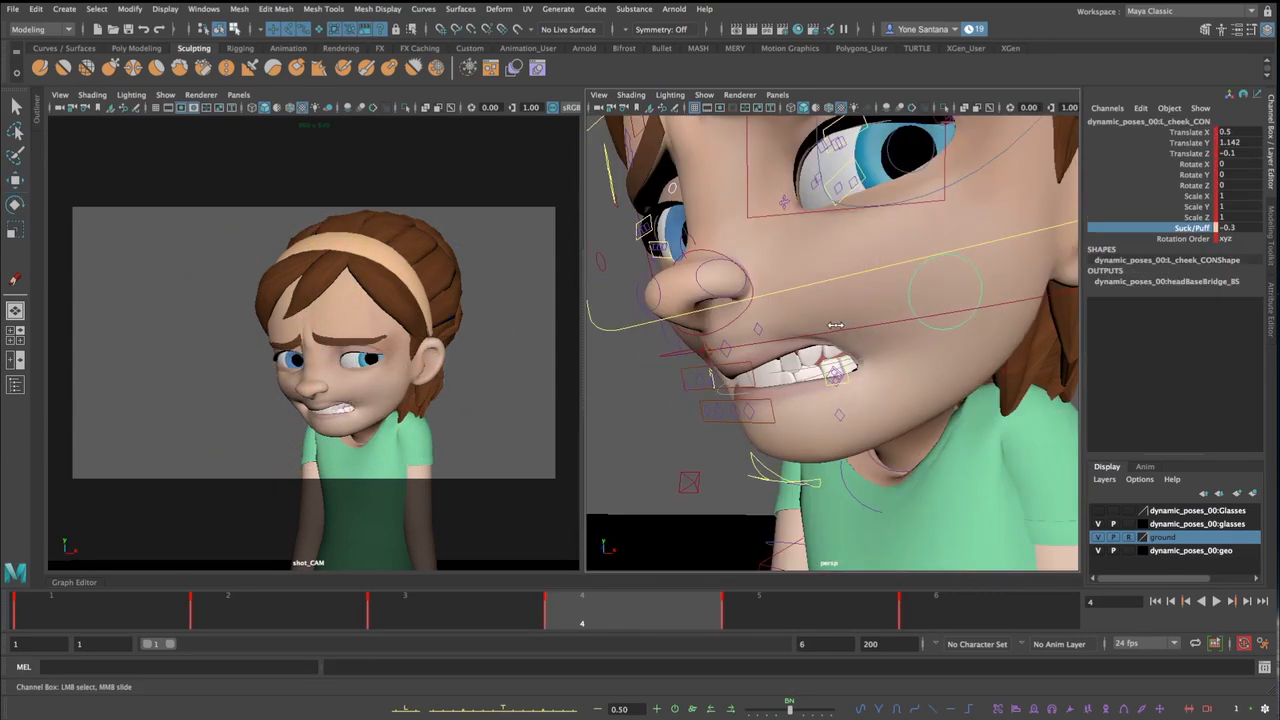
{"action": "right_click_drag", "start_coordinate": [655, 369], "coordinate": [600, 369], "text": "alt"}
{"action": "left_click", "coordinate": [834, 328]}
{"action": "key", "text": "w"}
{"action": "left_click_drag", "start_coordinate": [834, 328], "coordinate": [783, 348]}
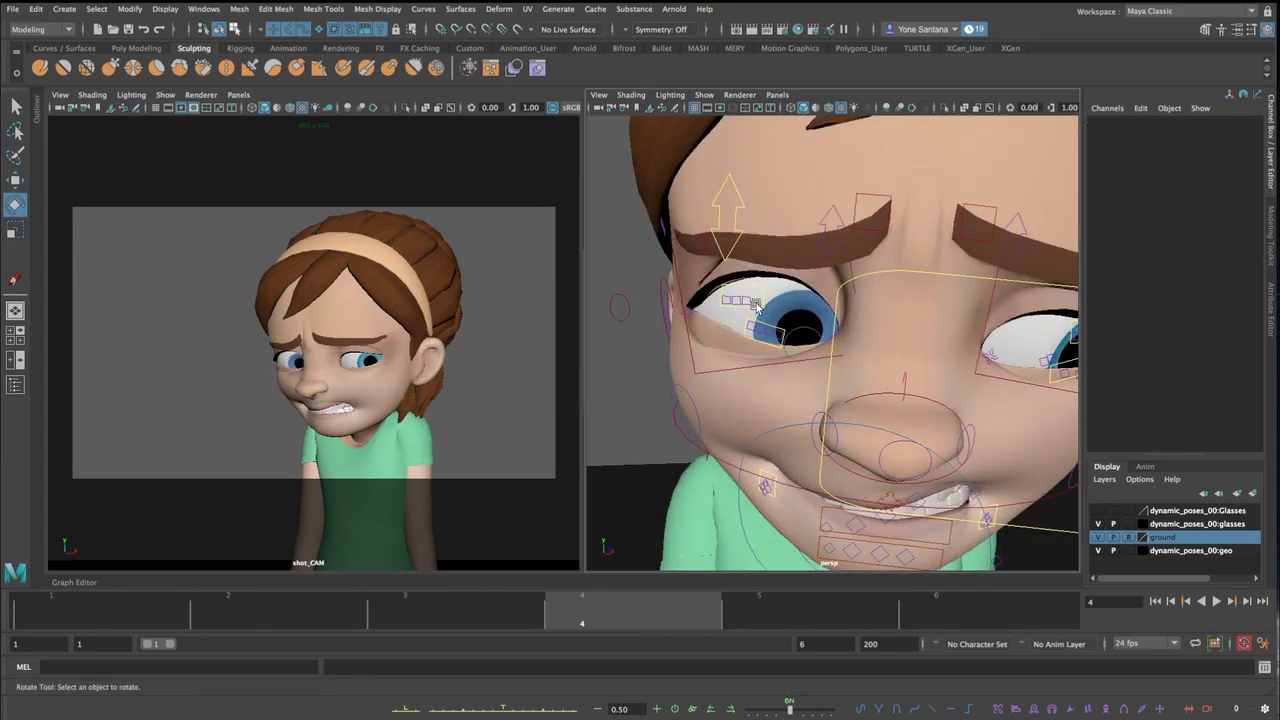
Rotate the right upper lid's shaper 4 and refine the left upper lid's shapers 3 and 4, scaling shaper 3 to about 1.025 in Z
{"action": "left_click", "coordinate": [450, 300]}
{"action": "key", "text": "e"}
{"action": "left_click_drag", "start_coordinate": [430, 300], "coordinate": [420, 330]}
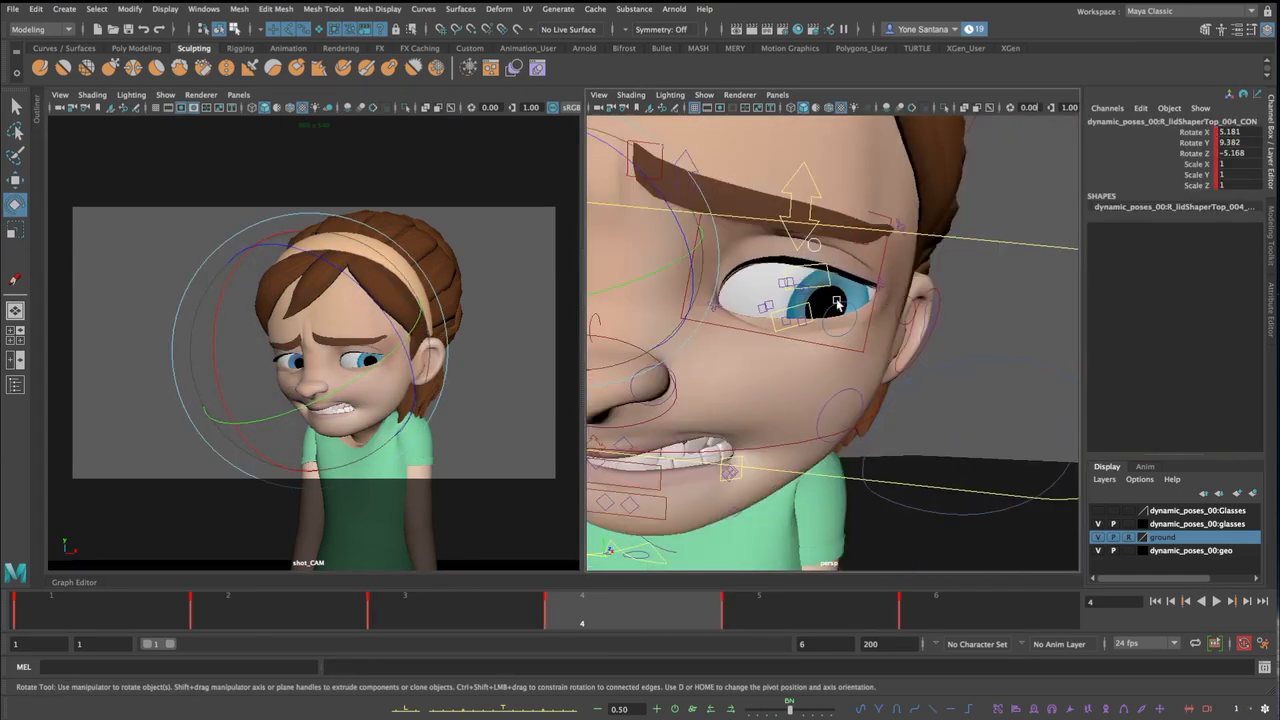
{"action": "left_click", "coordinate": [838, 304]}
{"action": "key", "text": "r"}
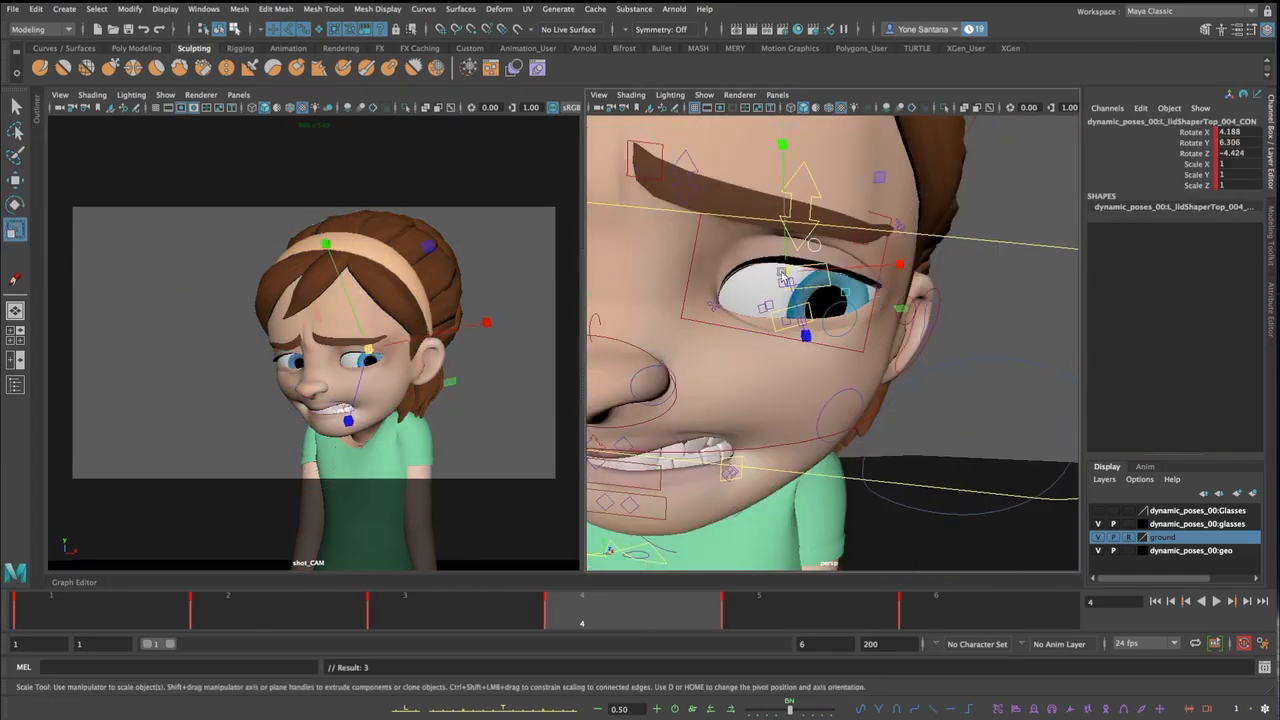
{"action": "mouse_move", "coordinate": [794, 272]}
{"action": "left_mouse_down"}
{"action": "mouse_move", "coordinate": [829, 308]}
{"action": "mouse_move", "coordinate": [791, 329]}
{"action": "mouse_move", "coordinate": [788, 278]}
{"action": "left_mouse_up"}
{"action": "left_click", "coordinate": [791, 329]}
{"action": "left_click", "coordinate": [788, 316]}
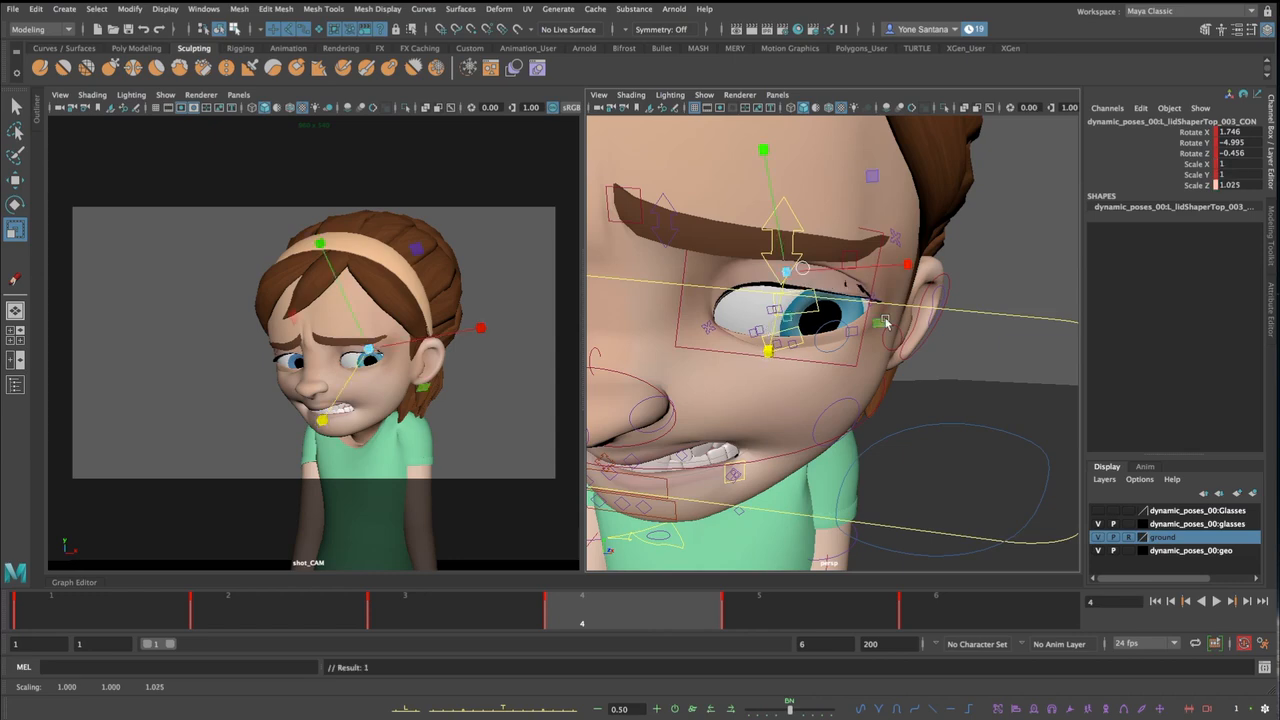
Reposition the right cheek control slightly
{"action": "key", "text": "w"}
{"action": "left_click", "coordinate": [673, 350]}
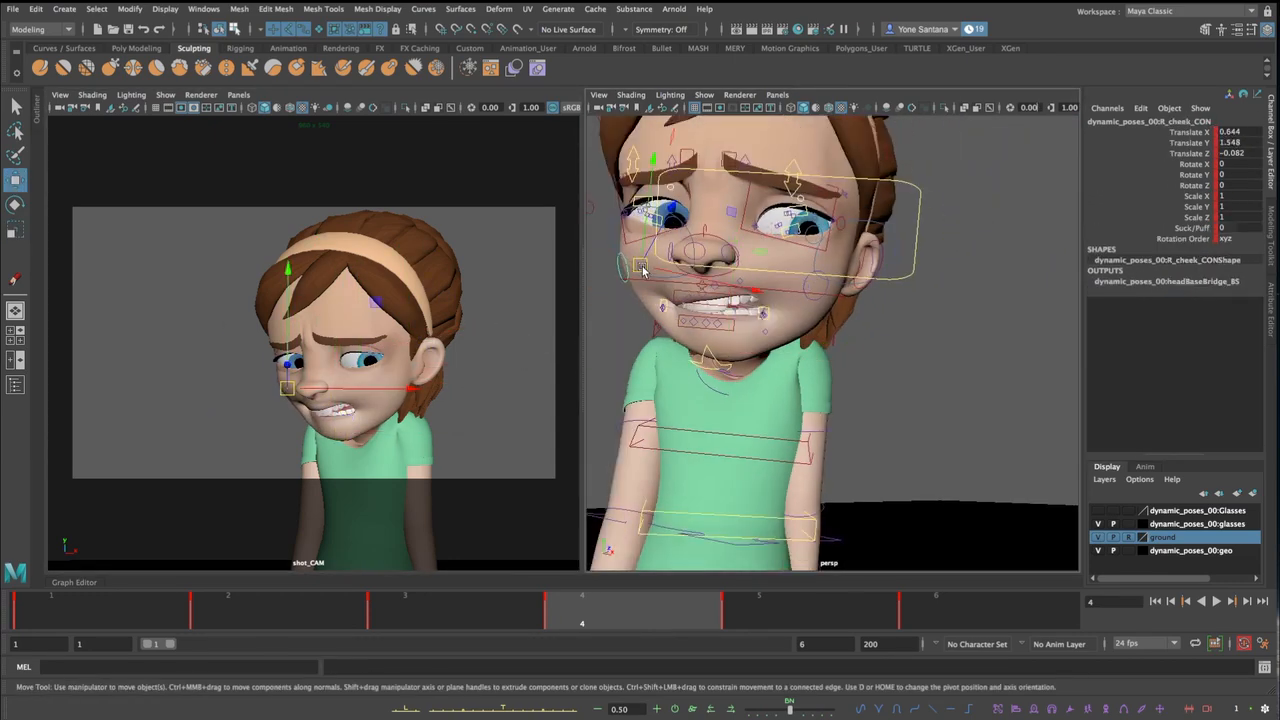
{"action": "left_click_drag", "start_coordinate": [628, 288], "coordinate": [633, 283]}
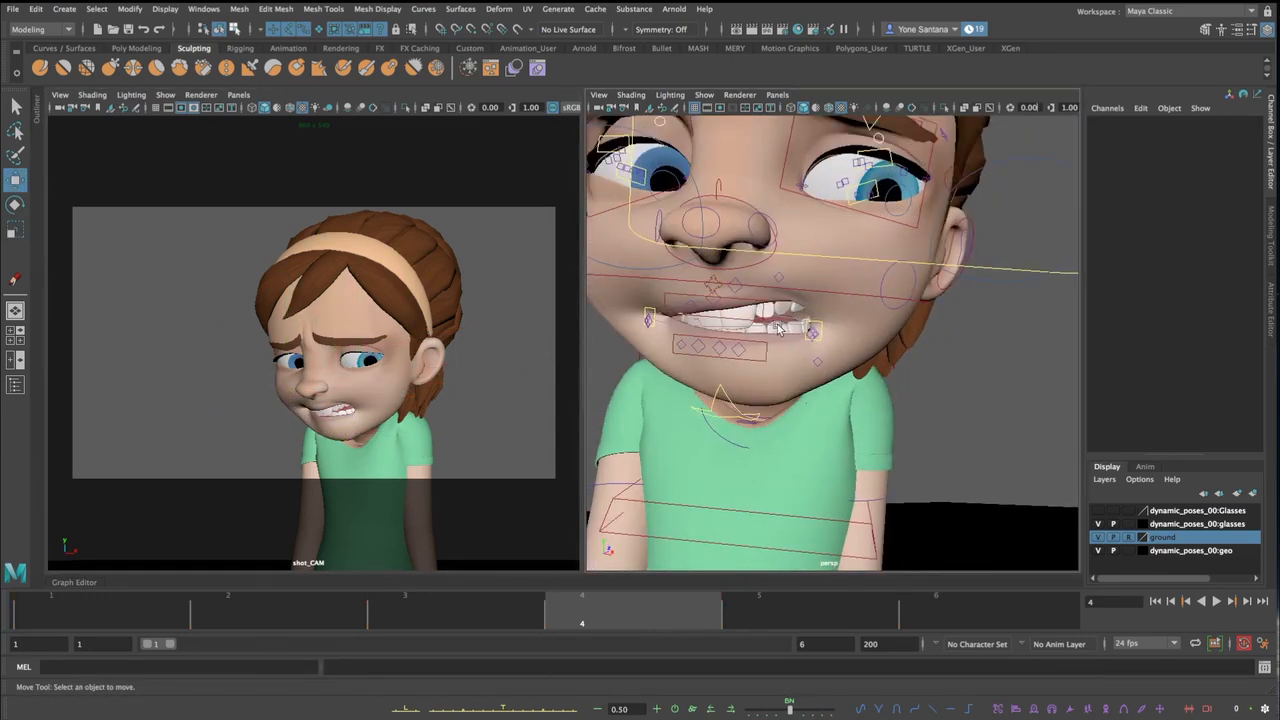
Rotate the right upper lid's shaper 3 to about 7.3, -1.28, -1.38 and refine the lid shapers around the same eye
{"action": "left_click", "coordinate": [760, 318]}
{"action": "key", "text": "e"}
{"action": "left_click_drag", "start_coordinate": [840, 290], "coordinate": [849, 303]}
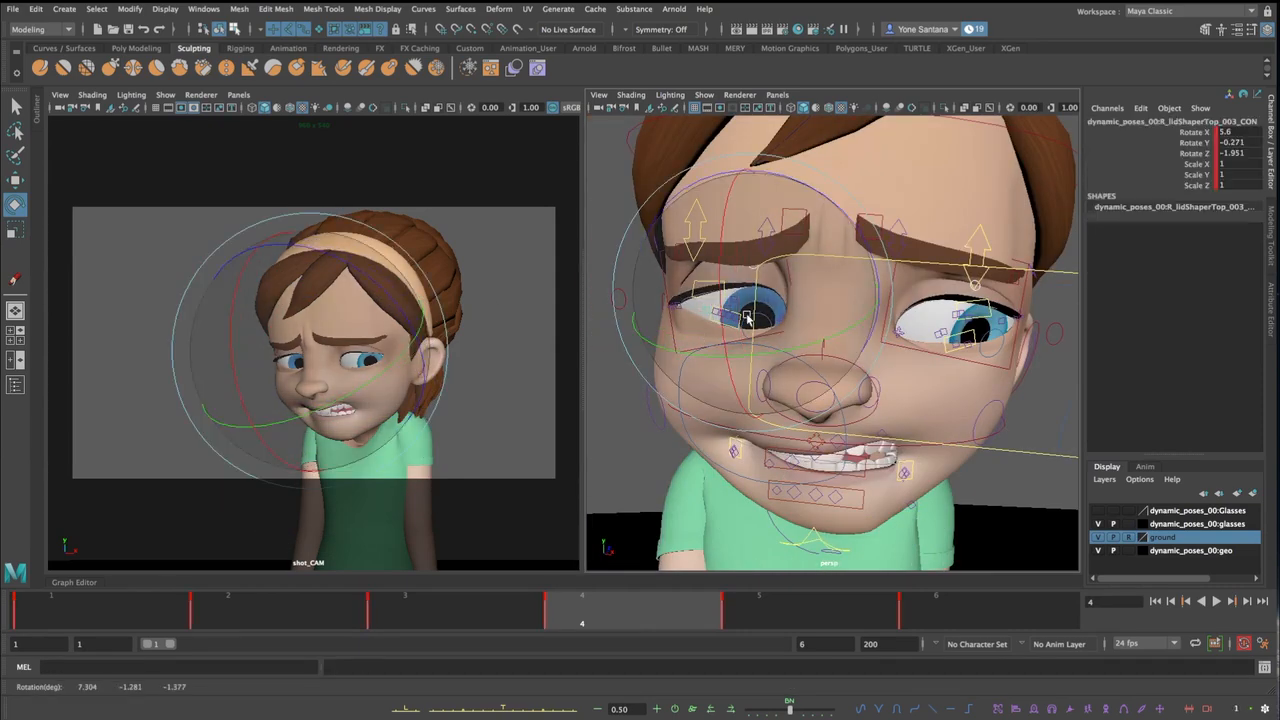
{"action": "left_click", "coordinate": [752, 340]}
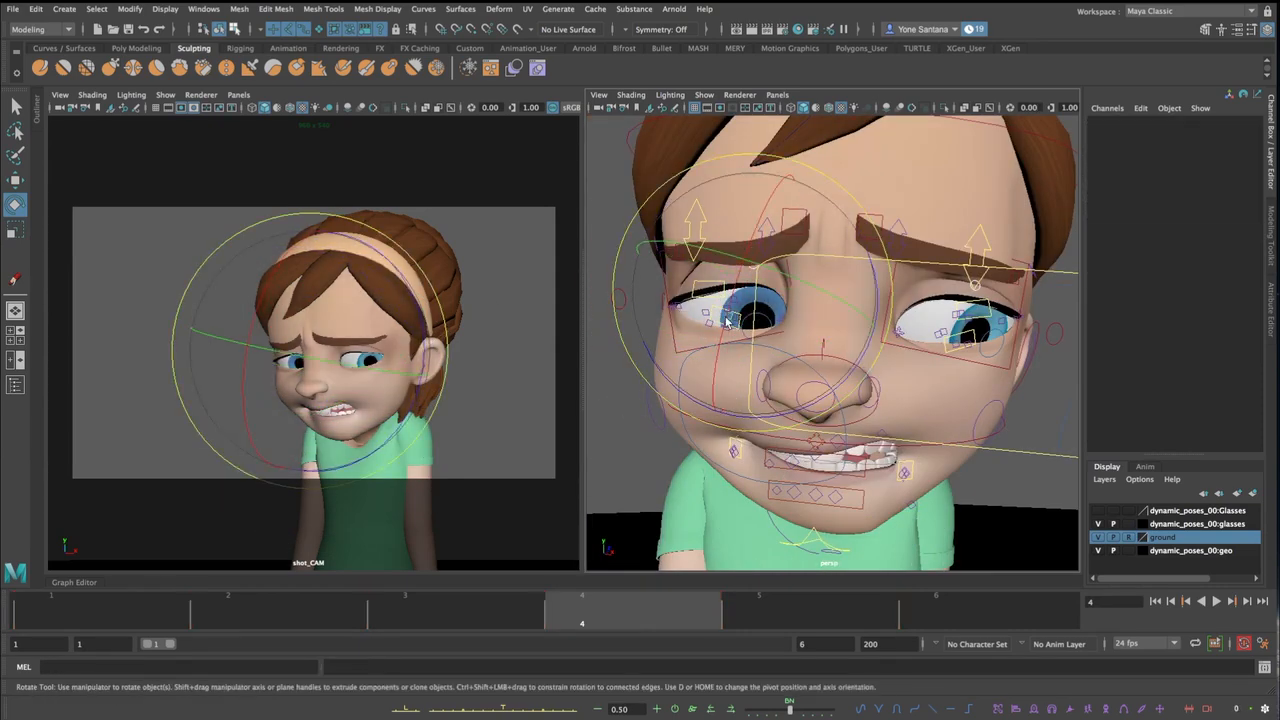
{"action": "left_click", "coordinate": [490, 359]}
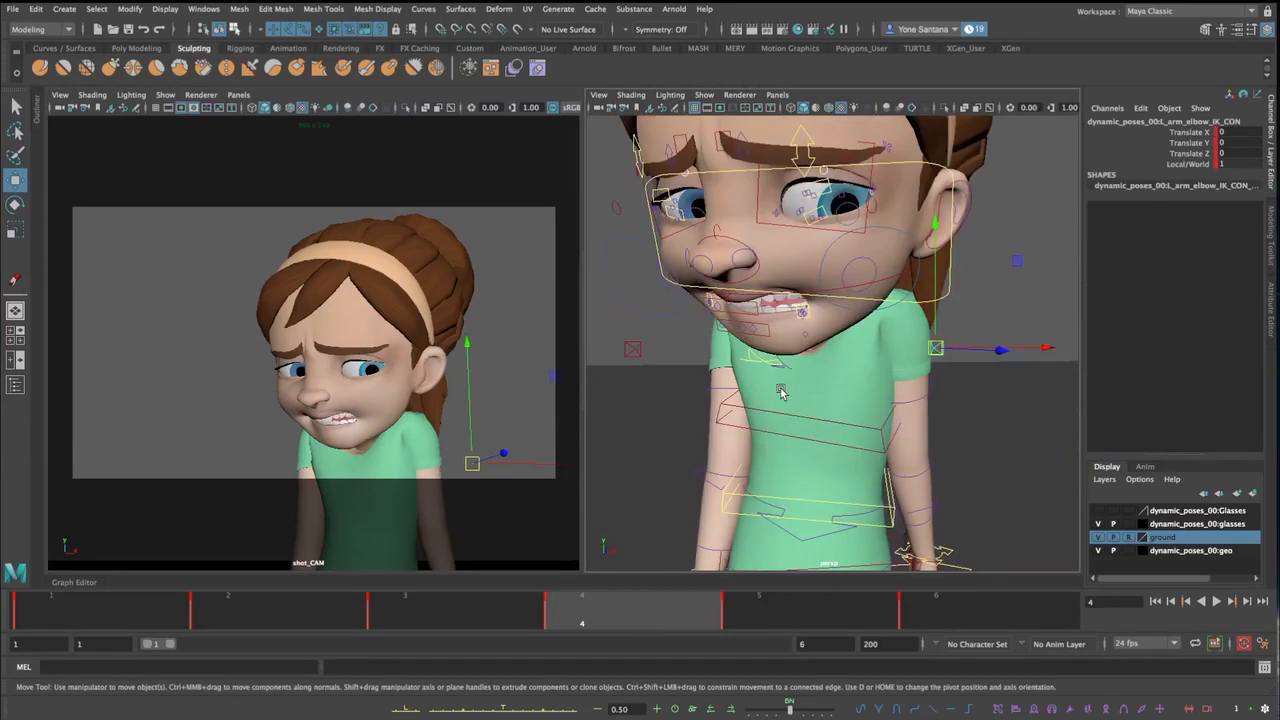
On frame 5, rotate the upper eyelids to partly close the eyes, with the left lid at about 18.1, 0, -23.4
{"action": "left_click", "coordinate": [645, 293]}
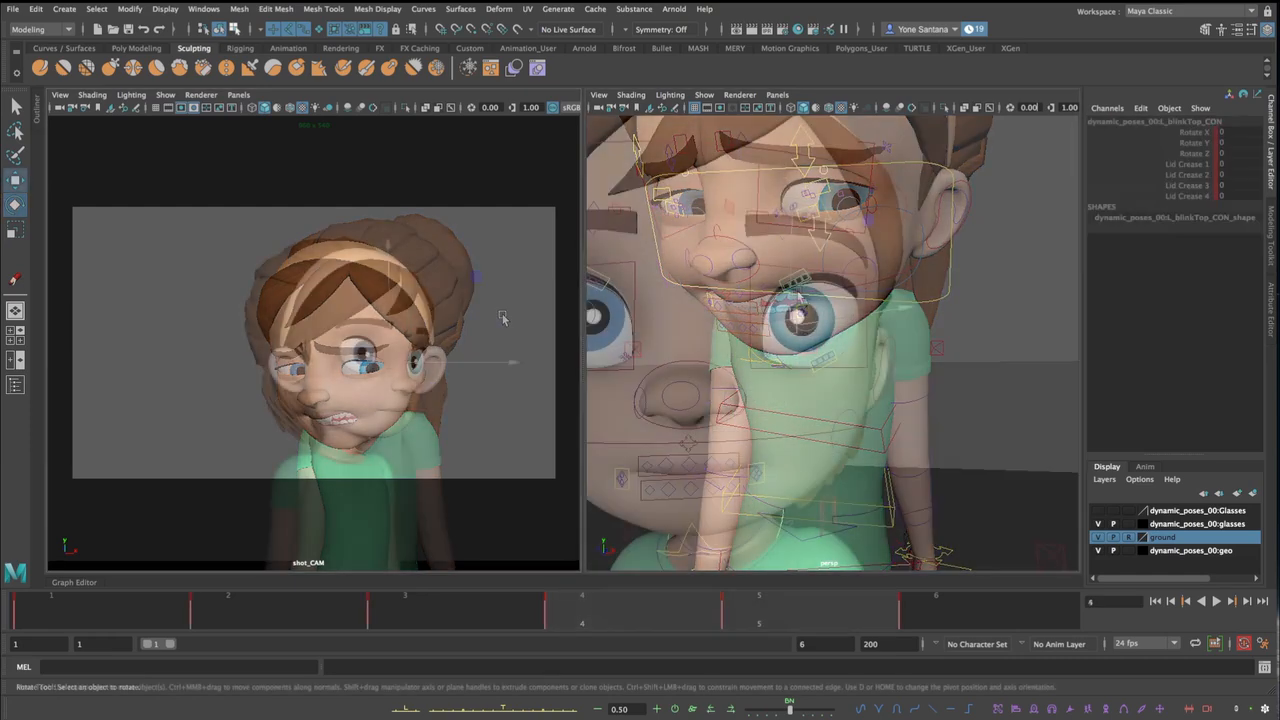
{"action": "left_click_drag", "start_coordinate": [694, 279], "coordinate": [690, 292]}
{"action": "key", "text": "w"}
{"action": "left_click", "coordinate": [636, 323]}
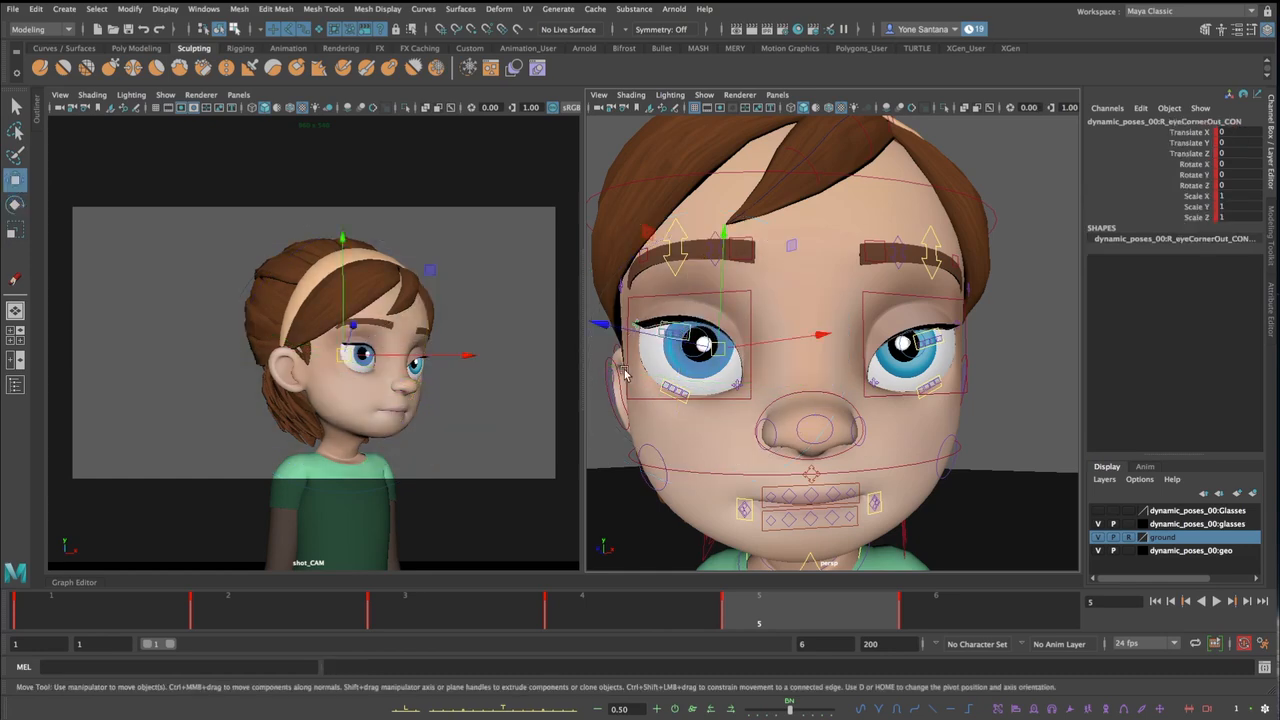
{"action": "left_click_drag", "start_coordinate": [700, 350], "coordinate": [749, 346], "text": "alt"}
{"action": "left_click", "coordinate": [749, 346]}
{"action": "left_click_drag", "start_coordinate": [840, 360], "coordinate": [740, 362], "text": "alt"}
{"action": "left_click_drag", "start_coordinate": [806, 360], "coordinate": [895, 254]}
{"action": "left_click", "coordinate": [738, 333]}
{"action": "key", "text": "e"}
{"action": "left_click", "coordinate": [1020, 323]}
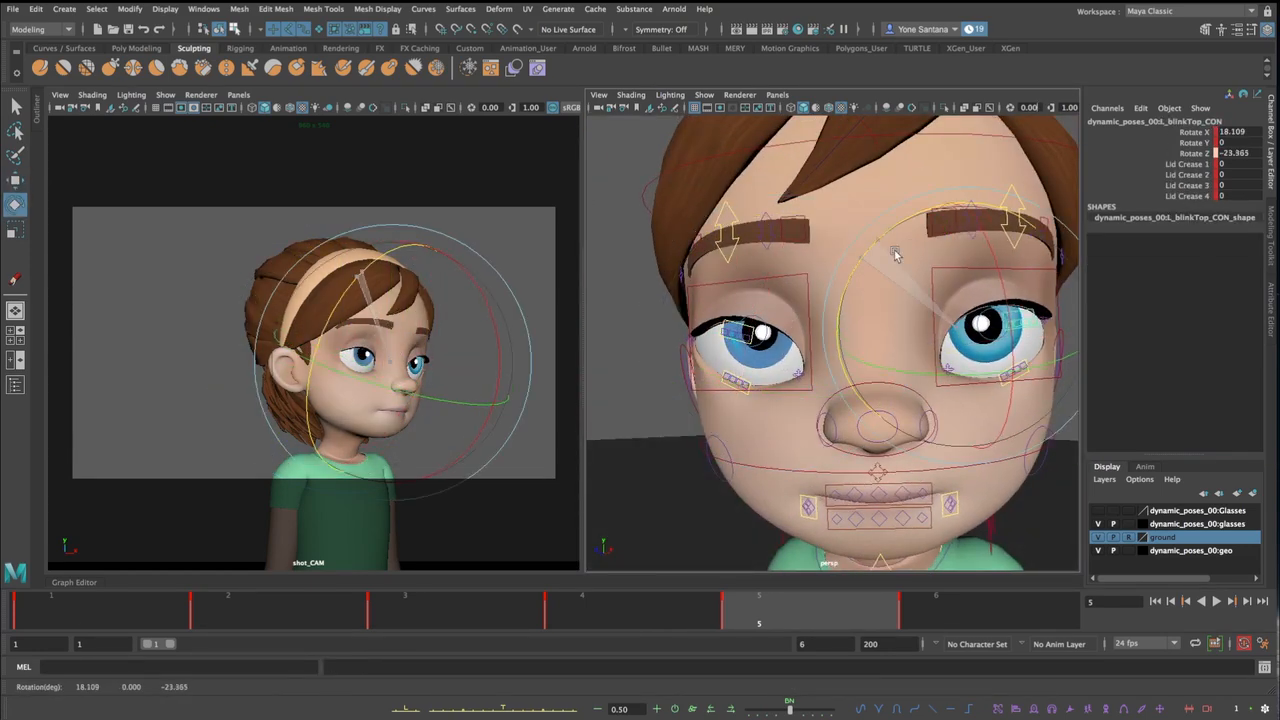
Shift the mouth and nose up and sideways, and move the right nostril to about 0.14, 0.39, 0.03
{"action": "left_click", "coordinate": [879, 477]}
{"action": "key", "text": "w"}
{"action": "left_click_drag", "start_coordinate": [878, 495], "coordinate": [887, 472]}
{"action": "left_click", "coordinate": [897, 428]}
{"action": "left_click_drag", "start_coordinate": [877, 426], "coordinate": [897, 415]}
{"action": "left_click", "coordinate": [932, 412]}
{"action": "left_click", "coordinate": [823, 418]}
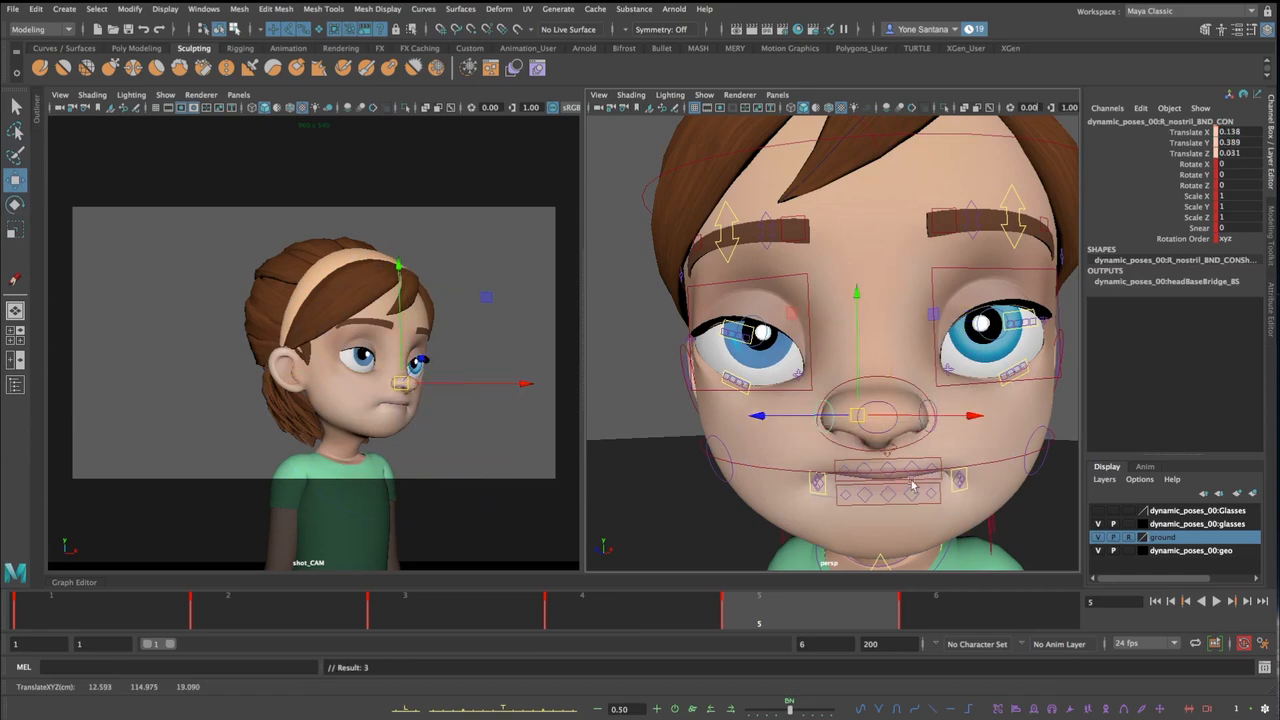
Pull the right mouth corner outward and up, and adjust its lower lip corner control
{"action": "left_click", "coordinate": [818, 483]}
{"action": "left_click_drag", "start_coordinate": [818, 483], "coordinate": [833, 461]}
{"action": "left_click", "coordinate": [810, 476]}
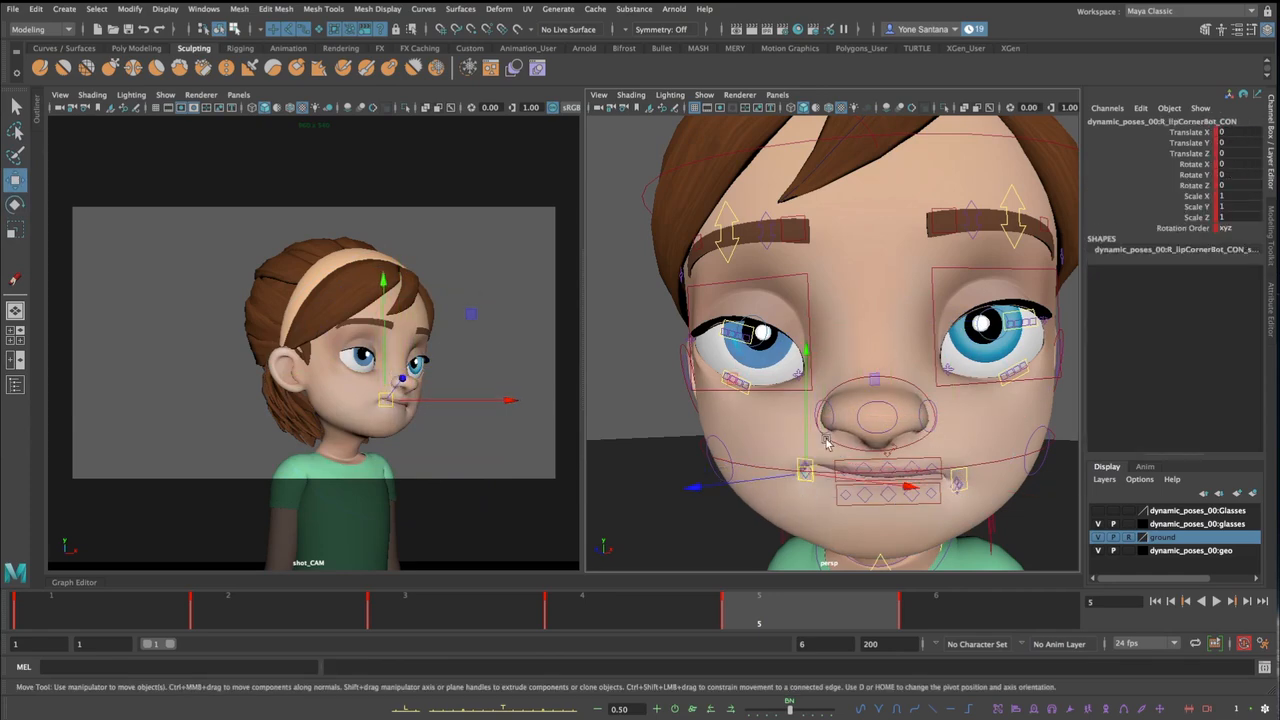
{"action": "left_click", "coordinate": [879, 424]}
{"action": "right_click_drag", "start_coordinate": [872, 440], "coordinate": [900, 445], "text": "alt"}
{"action": "middle_click_drag", "start_coordinate": [890, 480], "coordinate": [885, 345], "text": "alt"}
{"action": "left_click", "coordinate": [795, 358]}
{"action": "left_click_drag", "start_coordinate": [795, 358], "coordinate": [852, 382]}
Reshape both ends of the upper and lower lips, moving lower lip control 5 to about -0.03, 1.33, 0.01
{"action": "left_click", "coordinate": [853, 344]}
{"action": "left_click", "coordinate": [852, 377]}
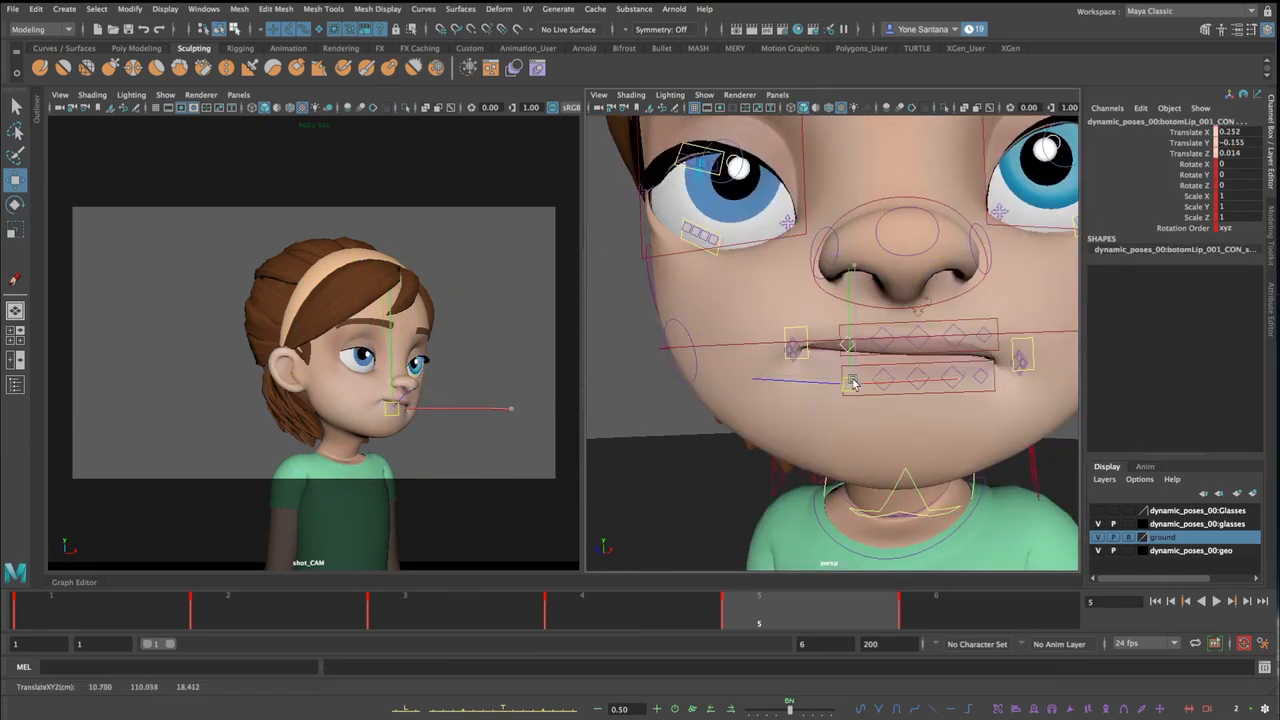
{"action": "left_click_drag", "start_coordinate": [994, 323], "coordinate": [983, 315]}
{"action": "left_click", "coordinate": [980, 376]}
{"action": "left_click_drag", "start_coordinate": [980, 376], "coordinate": [979, 344]}
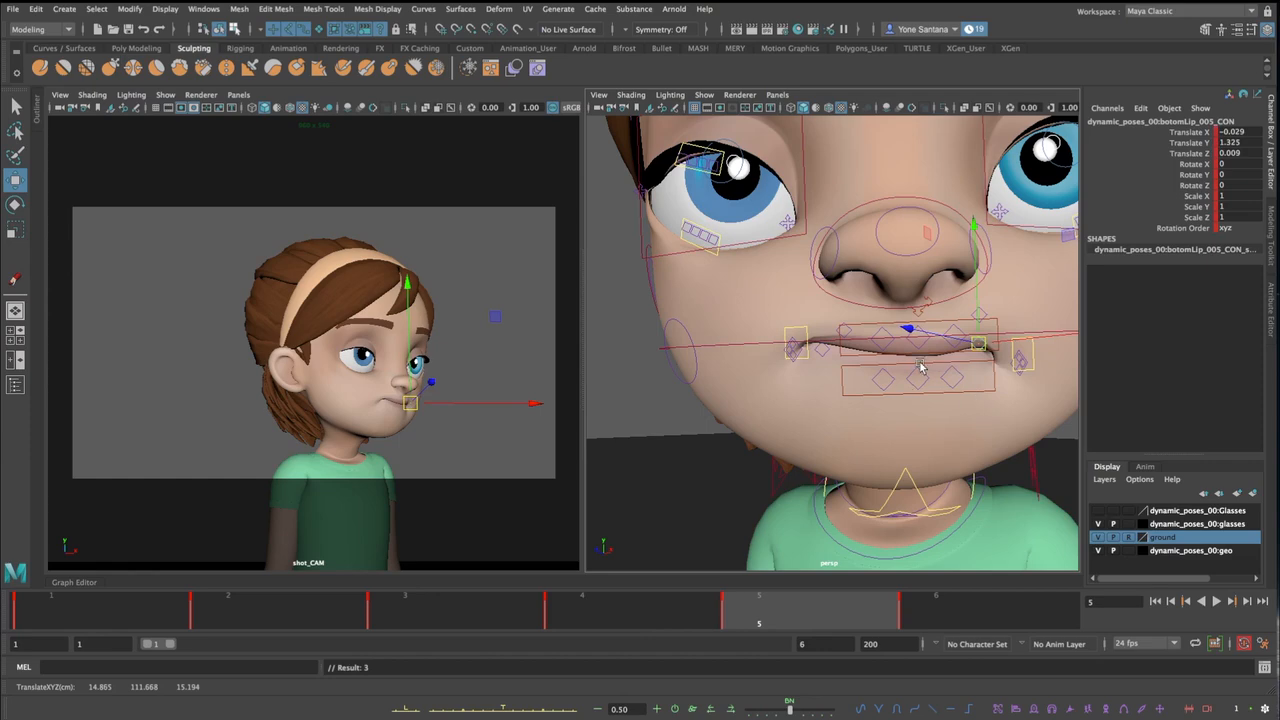
Raise the left brow and reshape the right brow, lowering its peak to about -0.9 in Y
{"action": "right_click_drag", "start_coordinate": [915, 325], "coordinate": [850, 325], "text": "alt"}
{"action": "middle_click_drag", "start_coordinate": [850, 325], "coordinate": [850, 369], "text": "alt"}
{"action": "left_click", "coordinate": [757, 218]}
{"action": "left_click", "coordinate": [981, 199]}
{"action": "left_click_drag", "start_coordinate": [981, 199], "coordinate": [981, 180]}
{"action": "left_click", "coordinate": [760, 197]}
{"action": "left_click_drag", "start_coordinate": [760, 197], "coordinate": [732, 226]}
{"action": "left_click", "coordinate": [788, 192]}
{"action": "left_click", "coordinate": [733, 212]}
Refine the inner, peak and outer controls of the left brow
{"action": "left_click", "coordinate": [980, 172]}
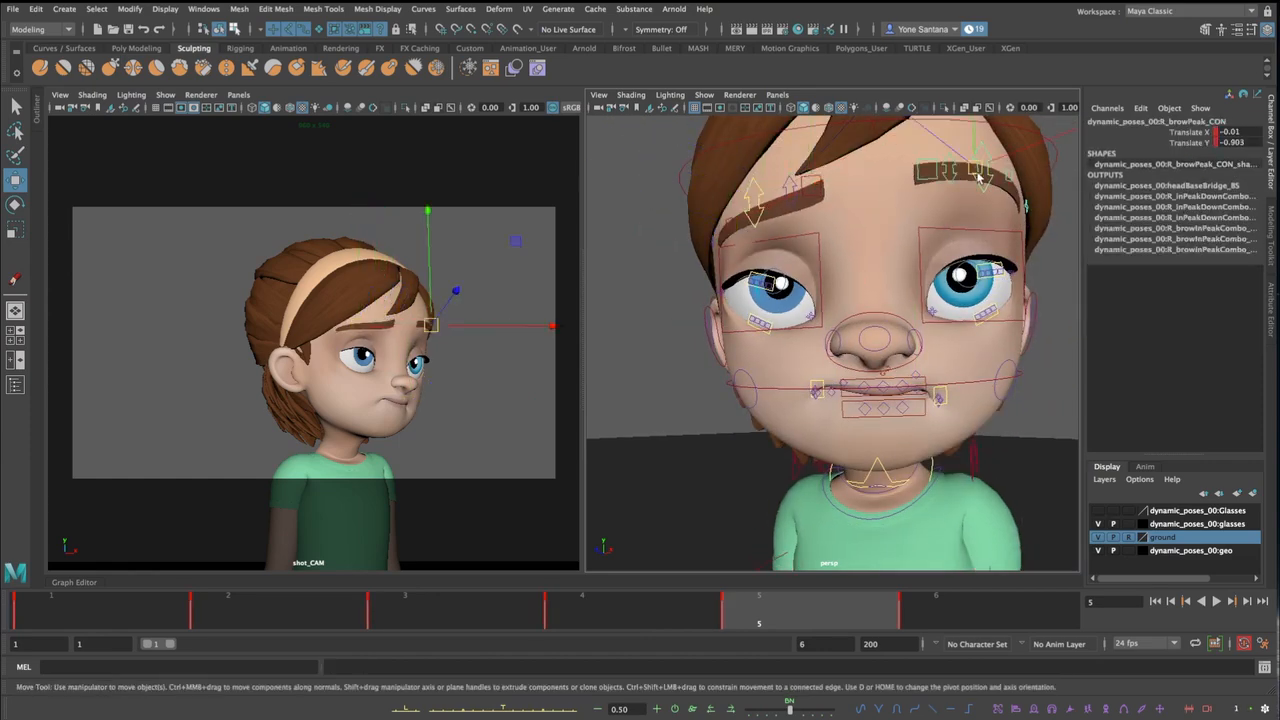
{"action": "left_click", "coordinate": [950, 173]}
{"action": "left_click", "coordinate": [1009, 173]}
{"action": "left_click", "coordinate": [952, 173]}
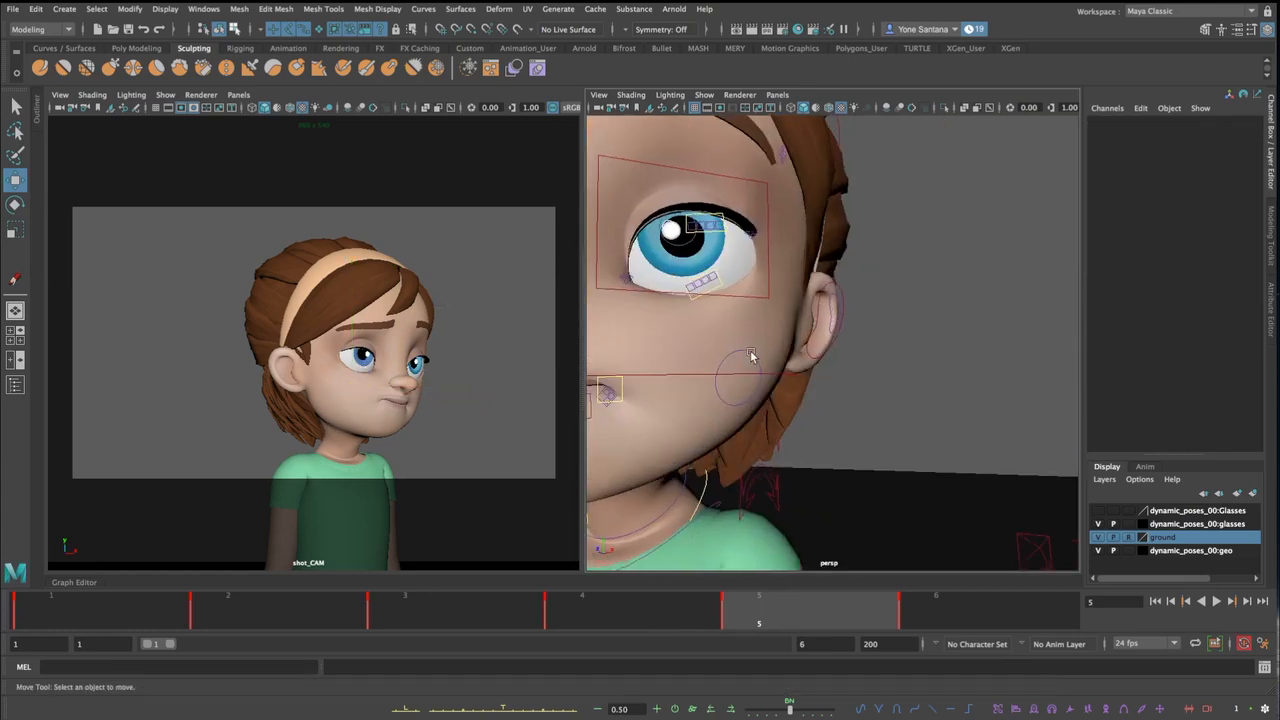
Rotate the right upper eyelid to about 19.1, -2.47, -10.3 and move the left eye aim to about 23.45, 2.14, 9.86
{"action": "left_click", "coordinate": [752, 357]}
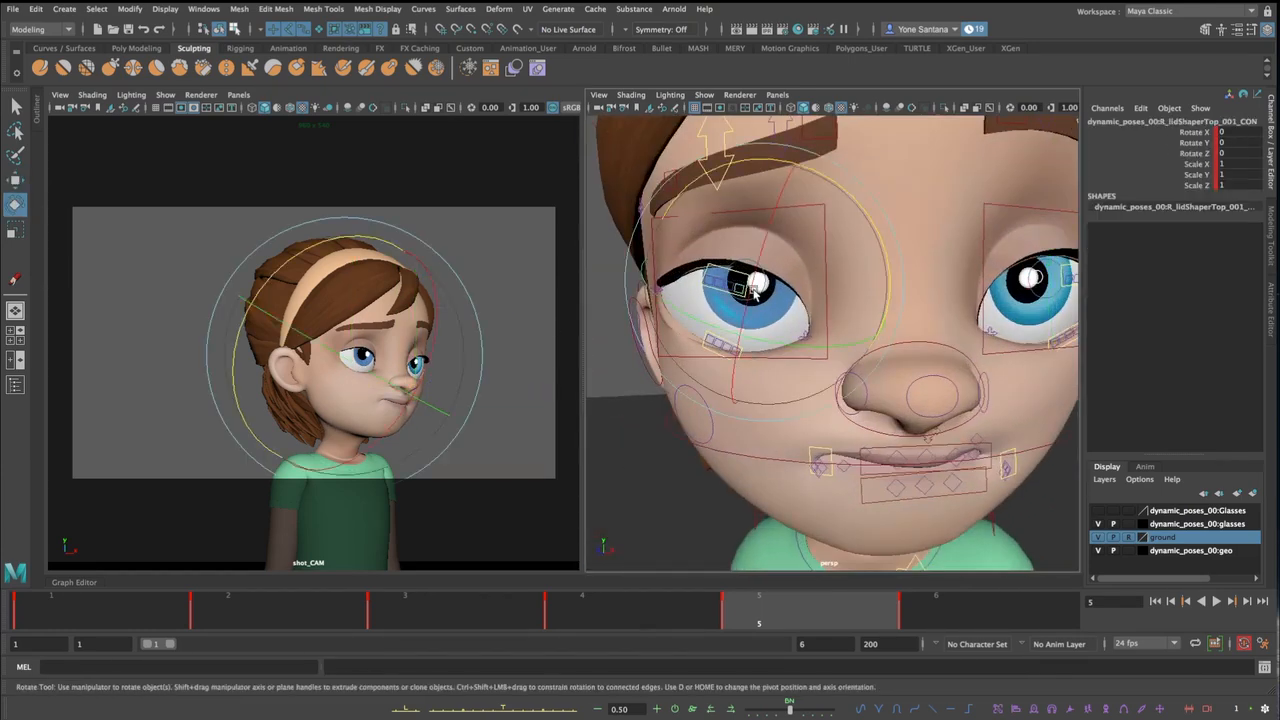
{"action": "left_click", "coordinate": [720, 283]}
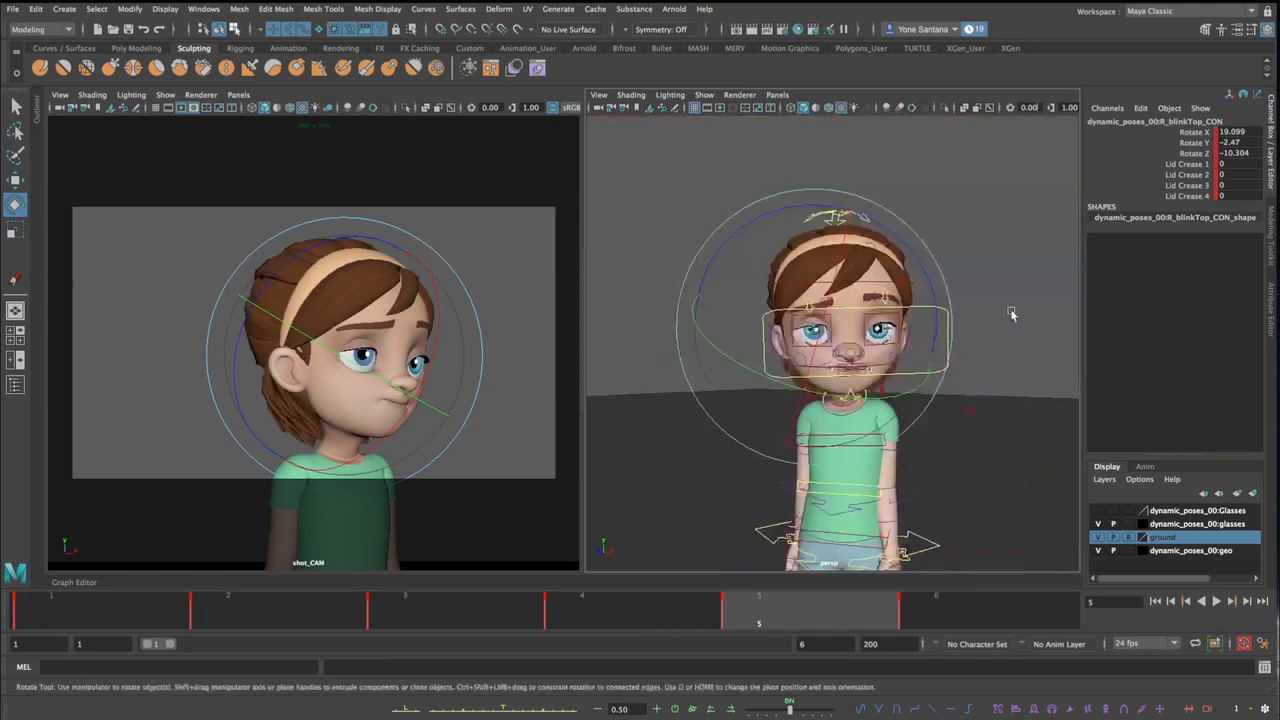
{"action": "left_click", "coordinate": [829, 343]}
{"action": "key", "text": "w"}
{"action": "left_click_drag", "start_coordinate": [970, 425], "coordinate": [937, 371], "text": "alt"}
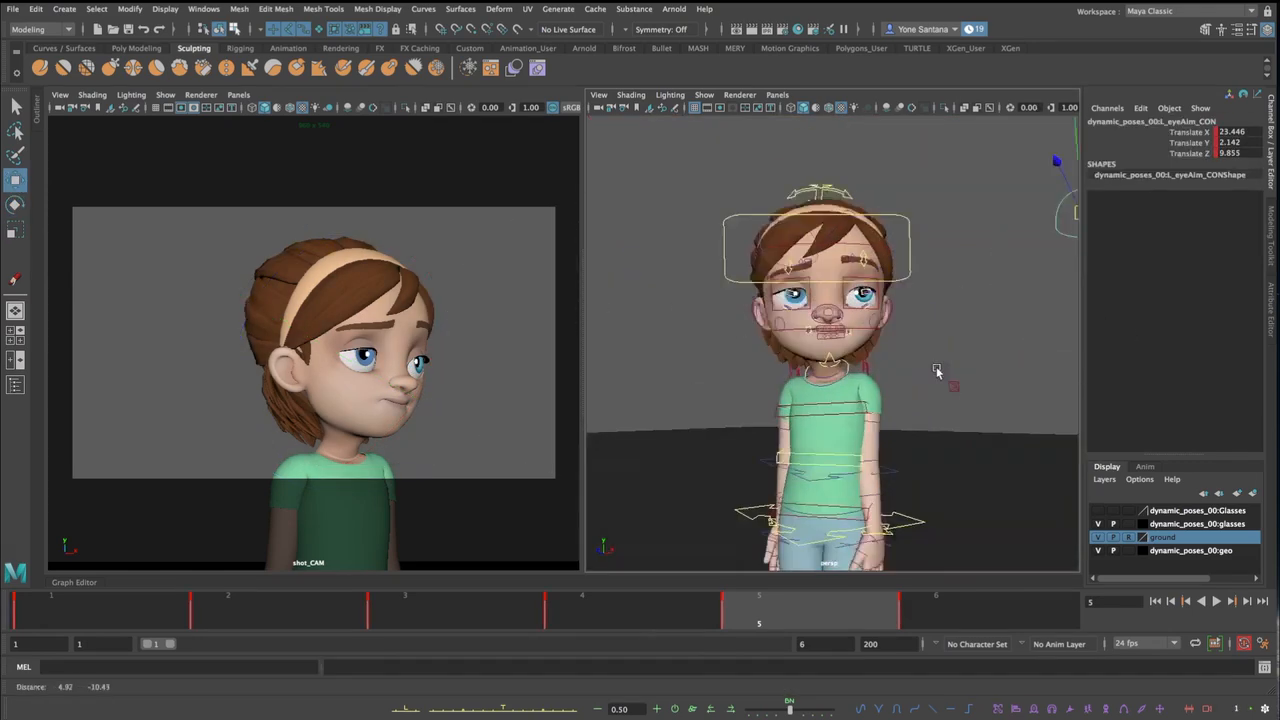
Reposition the mouth slightly in profile and adjust the Puff of the upper and lower lips
{"action": "right_click_drag", "start_coordinate": [937, 371], "coordinate": [985, 380], "text": "alt"}
{"action": "left_click", "coordinate": [752, 291]}
{"action": "left_click_drag", "start_coordinate": [790, 330], "coordinate": [900, 330], "text": "alt"}
{"action": "left_click_drag", "start_coordinate": [752, 291], "coordinate": [754, 286]}
{"action": "left_click_drag", "start_coordinate": [850, 320], "coordinate": [810, 325], "text": "alt"}
{"action": "left_click", "coordinate": [762, 268]}
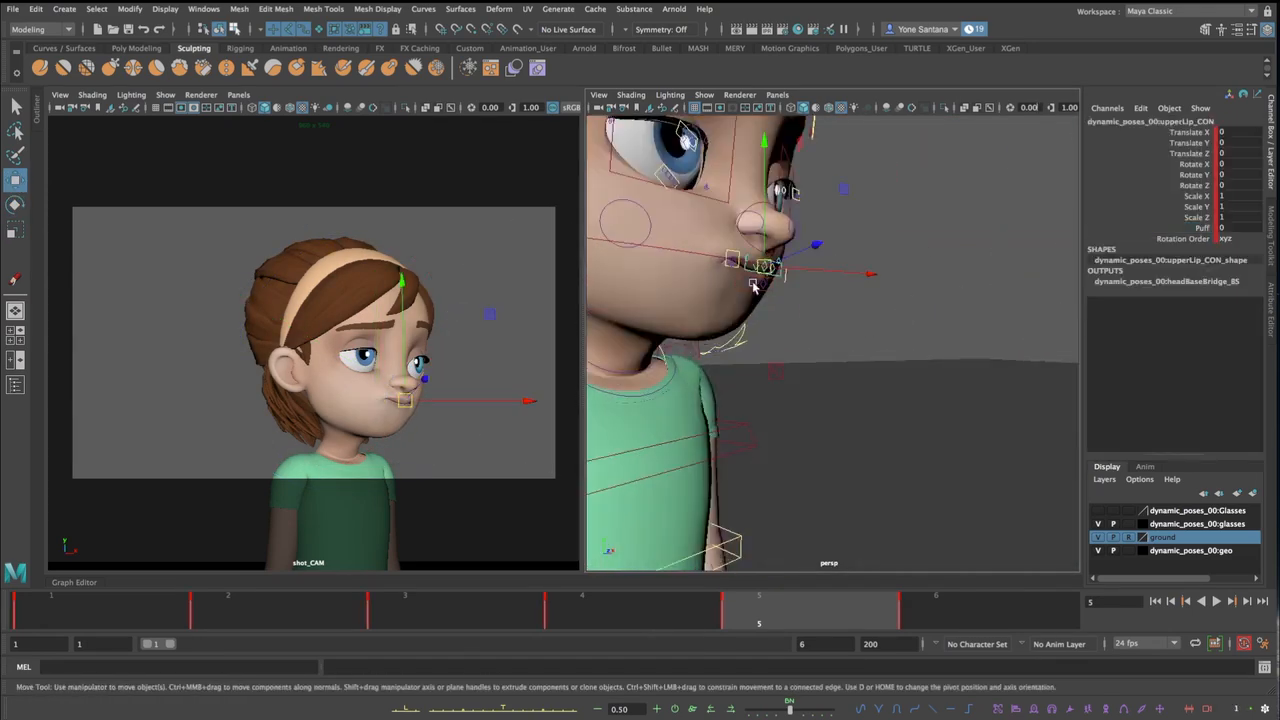
{"action": "left_click", "coordinate": [1202, 228]}
{"action": "middle_click_drag", "start_coordinate": [880, 303], "coordinate": [854, 303]}
{"action": "left_click", "coordinate": [766, 285]}
{"action": "left_click", "coordinate": [1202, 228]}
Move the chin control to about -0.76, -0.29, -0.12
{"action": "left_click_drag", "start_coordinate": [875, 308], "coordinate": [790, 312], "text": "alt"}
{"action": "left_click", "coordinate": [752, 344]}
{"action": "key", "text": "w"}
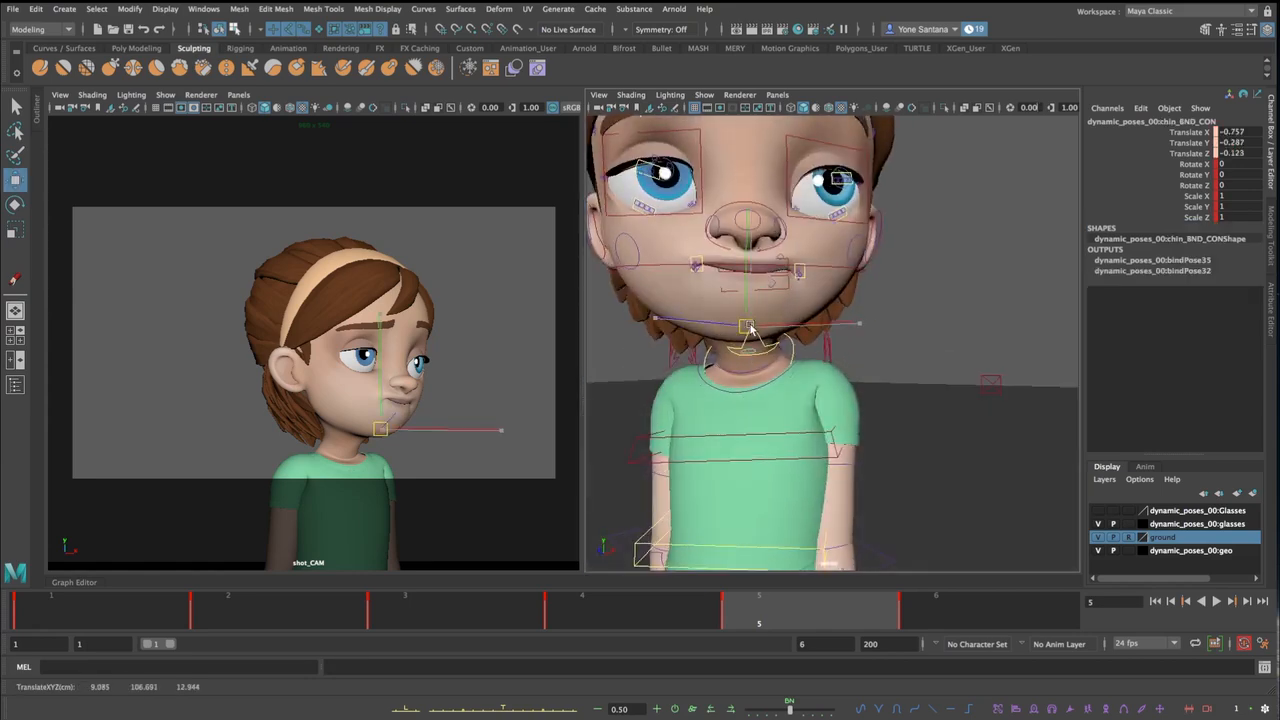
Set the right cheek's Suck/Puff to 0.5
{"action": "left_click", "coordinate": [857, 250]}
{"action": "left_click", "coordinate": [637, 255]}
{"action": "left_click", "coordinate": [1192, 228]}
{"action": "middle_click_drag", "start_coordinate": [880, 288], "coordinate": [921, 288]}
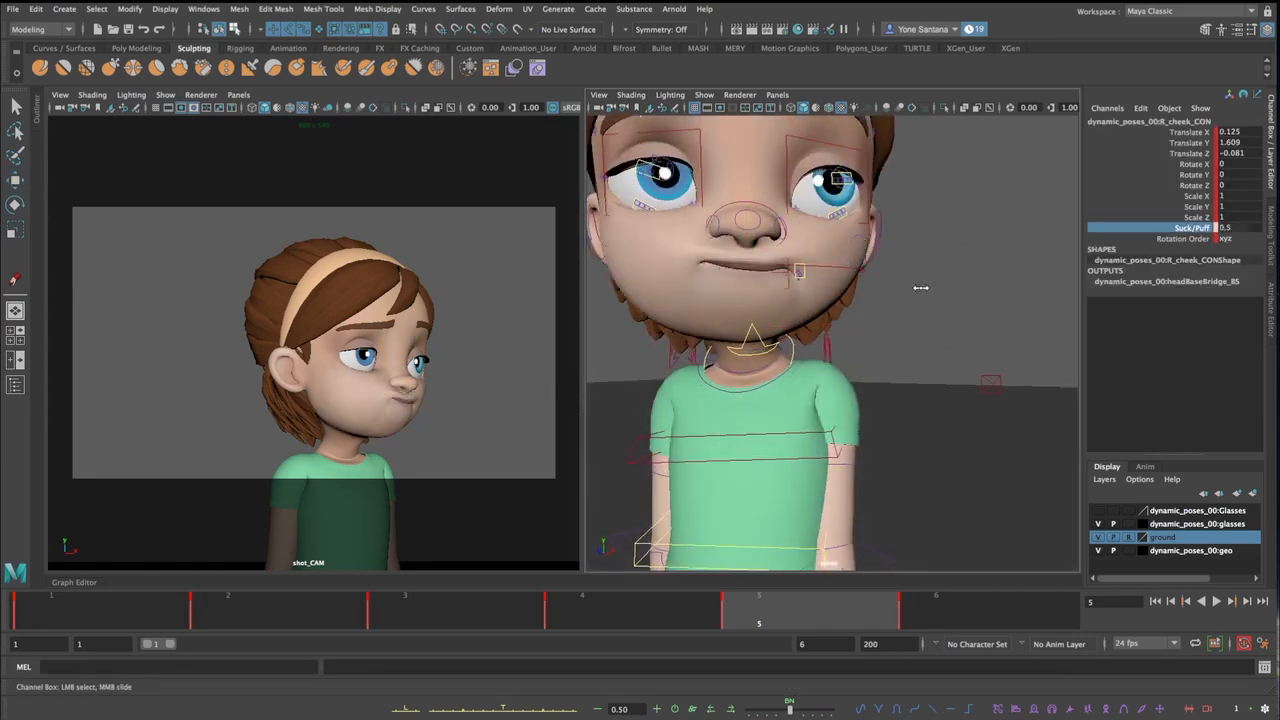
{"action": "left_click", "coordinate": [1240, 229]}
Rotate the left and right lower eyelid controls to reshape the lids under both eyes
{"action": "middle_click_drag", "start_coordinate": [852, 243], "coordinate": [843, 271], "text": "alt"}
{"action": "left_click", "coordinate": [828, 244]}
{"action": "key", "text": "e"}
{"action": "left_click", "coordinate": [965, 290]}
{"action": "middle_click_drag", "start_coordinate": [760, 240], "coordinate": [830, 262], "text": "alt"}
{"action": "left_click", "coordinate": [685, 238]}
{"action": "left_click_drag", "start_coordinate": [822, 220], "coordinate": [821, 198]}
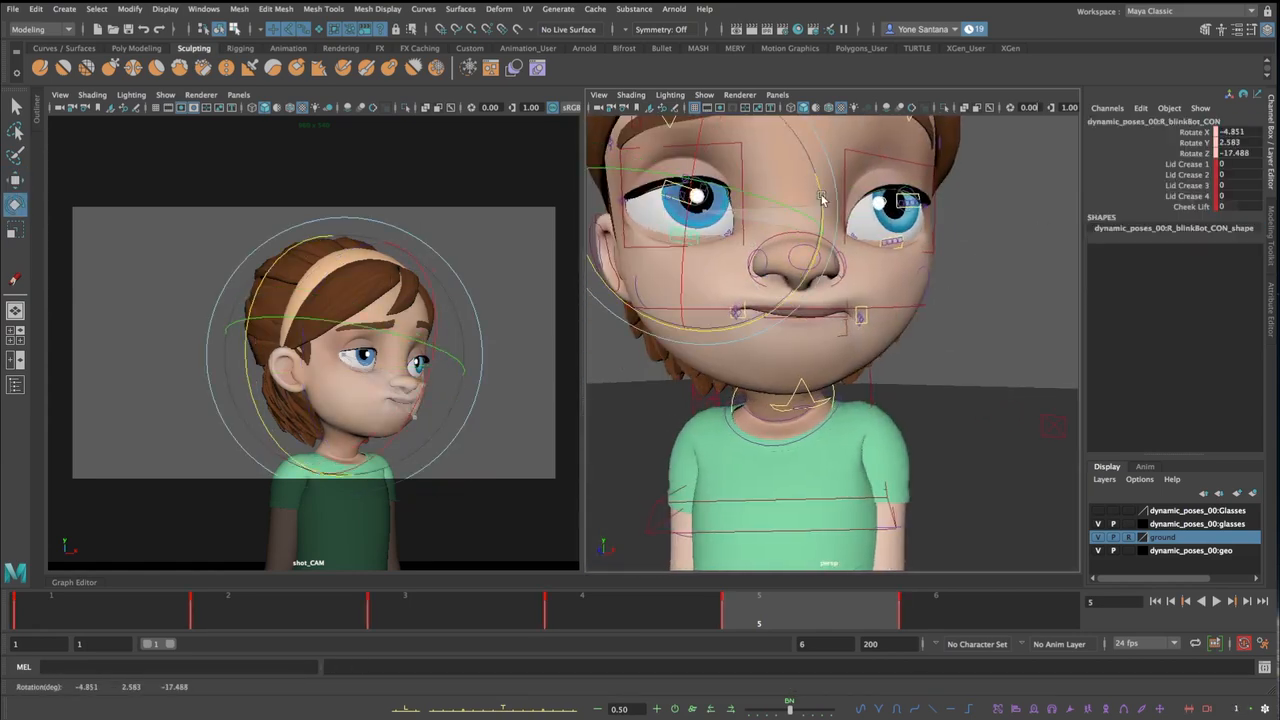
{"action": "left_click_drag", "start_coordinate": [688, 238], "coordinate": [692, 261]}
Enlarge the shot camera view on the face and nudge the left eye slightly upward
{"action": "left_click", "coordinate": [936, 207]}
{"action": "key", "text": "w"}
{"action": "key", "text": "backslash"}
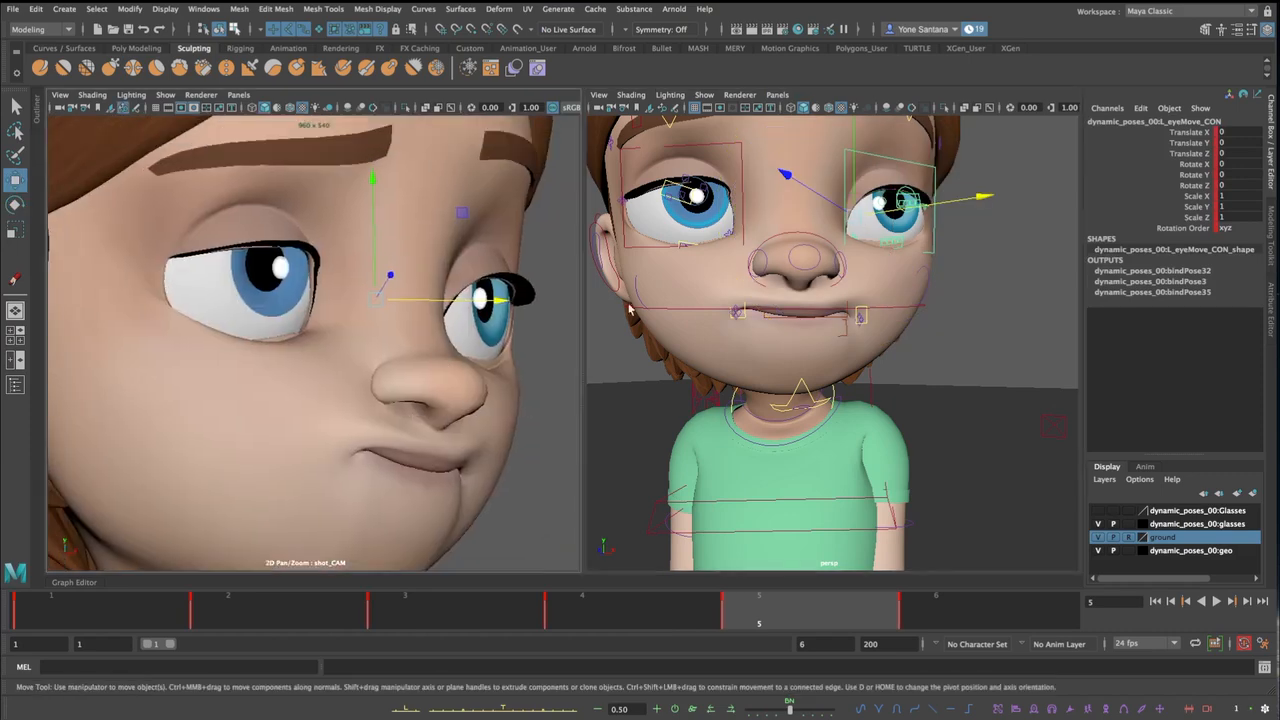
{"action": "left_click_drag", "start_coordinate": [376, 300], "coordinate": [375, 293]}
Set the right upper eyelid's Lid Crease 3 to 7.8 and Lid Crease 4 to 45.8
{"action": "left_click", "coordinate": [669, 186]}
{"action": "left_click", "coordinate": [1187, 186]}
{"action": "middle_click_drag", "start_coordinate": [710, 324], "coordinate": [742, 324]}
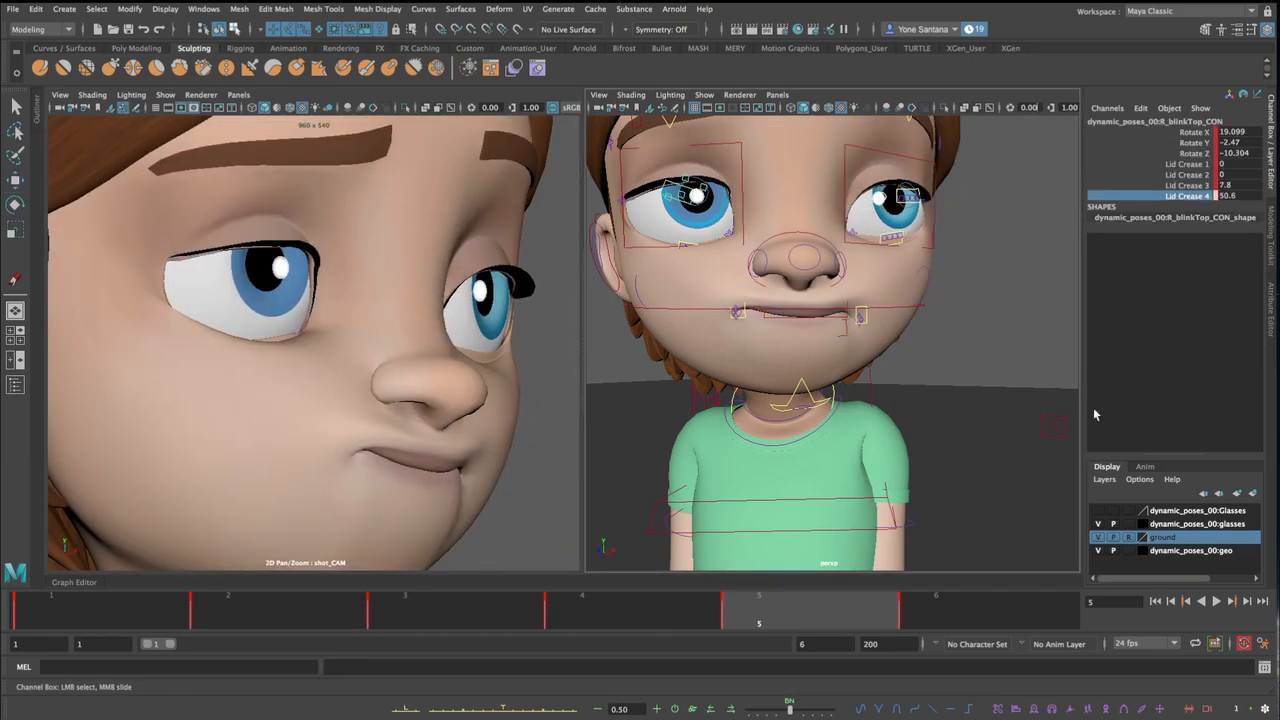
{"action": "middle_click_drag", "start_coordinate": [1095, 414], "coordinate": [1130, 414]}
Rotate the left upper lid's shaper 2 to about -0.16, -15.85, 3.32 and refine the same eye's lower lid shapers
{"action": "left_click_drag", "start_coordinate": [930, 290], "coordinate": [871, 289], "text": "alt"}
{"action": "right_click_drag", "start_coordinate": [871, 289], "coordinate": [930, 290], "text": "alt"}
{"action": "left_click", "coordinate": [860, 243]}
{"action": "key", "text": "e"}
{"action": "left_click", "coordinate": [880, 265]}
{"action": "left_click", "coordinate": [868, 243]}
{"action": "left_click_drag", "start_coordinate": [868, 245], "coordinate": [862, 264]}
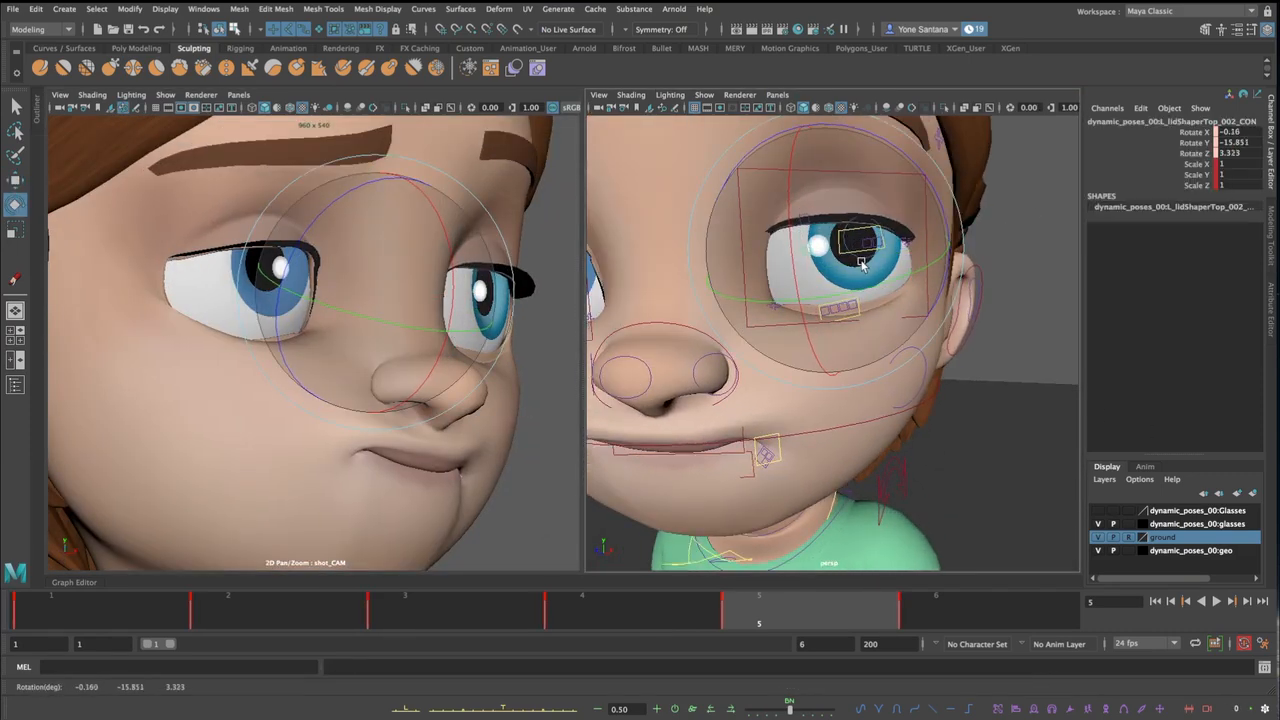
{"action": "left_click", "coordinate": [850, 307]}
{"action": "left_click", "coordinate": [978, 281]}
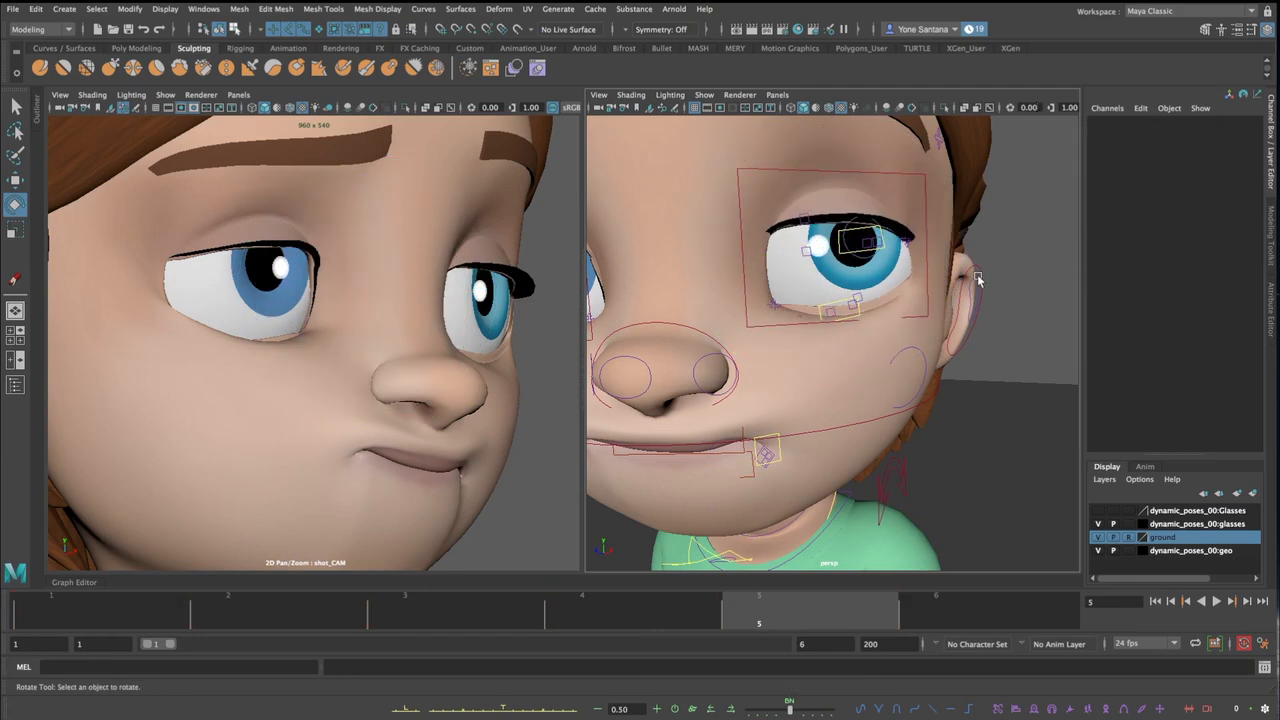
Rotate the right upper eyelid to about 22.6, -3.1, -10.1
{"action": "left_click", "coordinate": [848, 235]}
{"action": "left_click", "coordinate": [750, 300]}
{"action": "left_click_drag", "start_coordinate": [750, 300], "coordinate": [815, 300], "text": "alt"}
{"action": "left_click", "coordinate": [678, 253]}
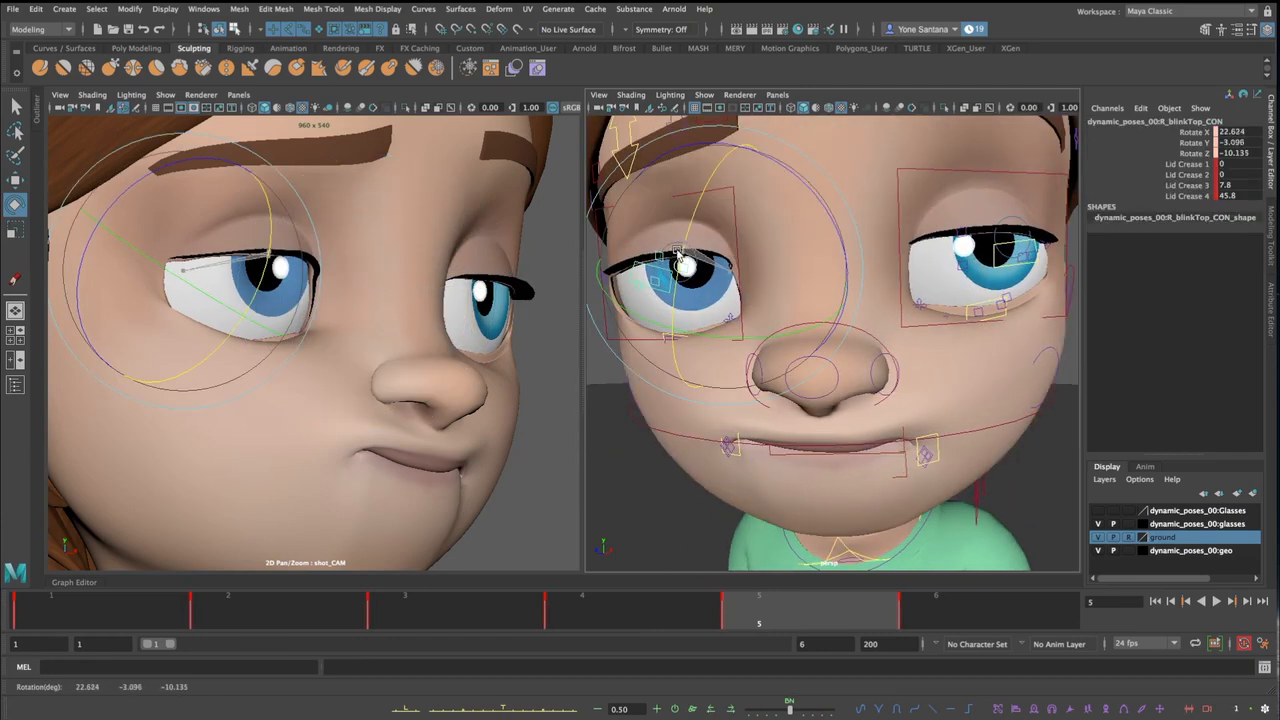
{"action": "left_click", "coordinate": [543, 388]}
Nudge the right mouth corner slightly outward and down
{"action": "left_click", "coordinate": [735, 441]}
{"action": "key", "text": "w"}
{"action": "left_click_drag", "start_coordinate": [737, 440], "coordinate": [726, 450]}
{"action": "mouse_move", "coordinate": [726, 450]}
{"action": "left_mouse_down", "text": "alt"}
{"action": "mouse_move", "coordinate": [860, 452]}
{"action": "mouse_move", "coordinate": [705, 449]}
{"action": "left_mouse_up", "text": "alt"}
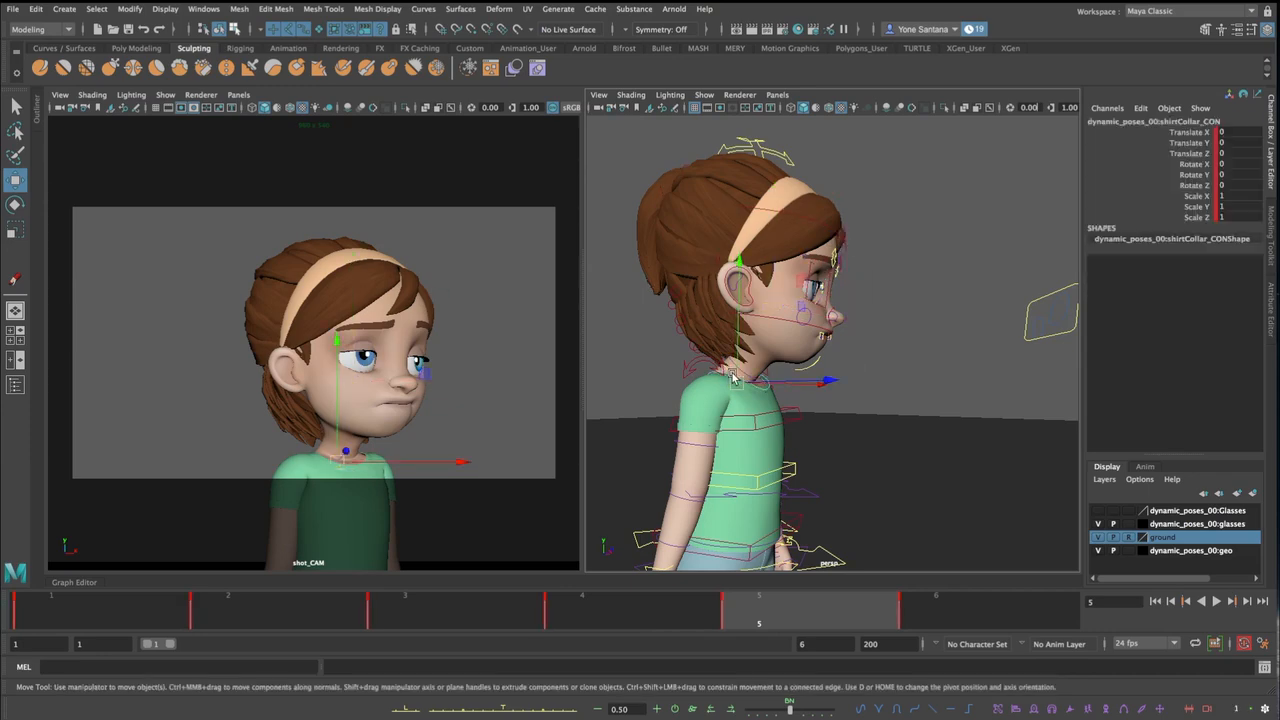
Rotate the lower head control to about -1.1 in X and the head control to about -40.7, 13.1, -10.1
{"action": "left_click", "coordinate": [884, 286]}
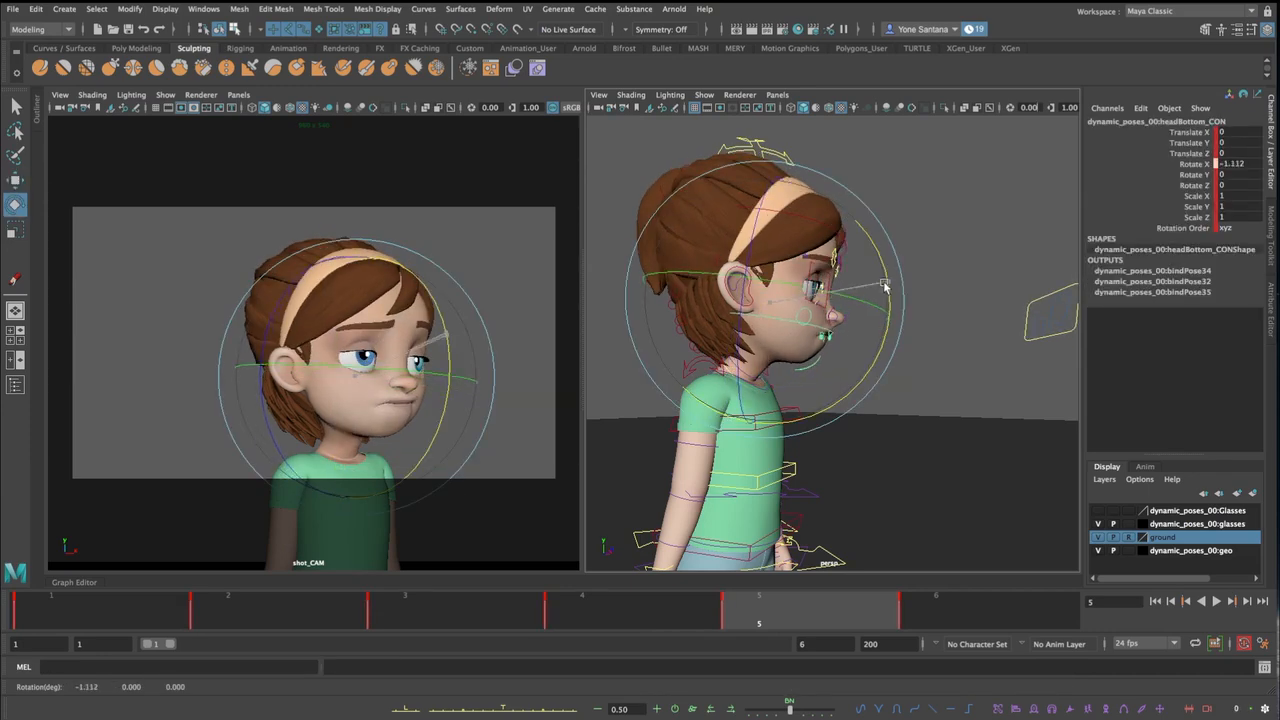
{"action": "left_click", "coordinate": [768, 379]}
{"action": "left_click_drag", "start_coordinate": [886, 370], "coordinate": [822, 410], "text": "alt"}
{"action": "left_click", "coordinate": [858, 276]}
{"action": "left_click_drag", "start_coordinate": [857, 318], "coordinate": [842, 292]}
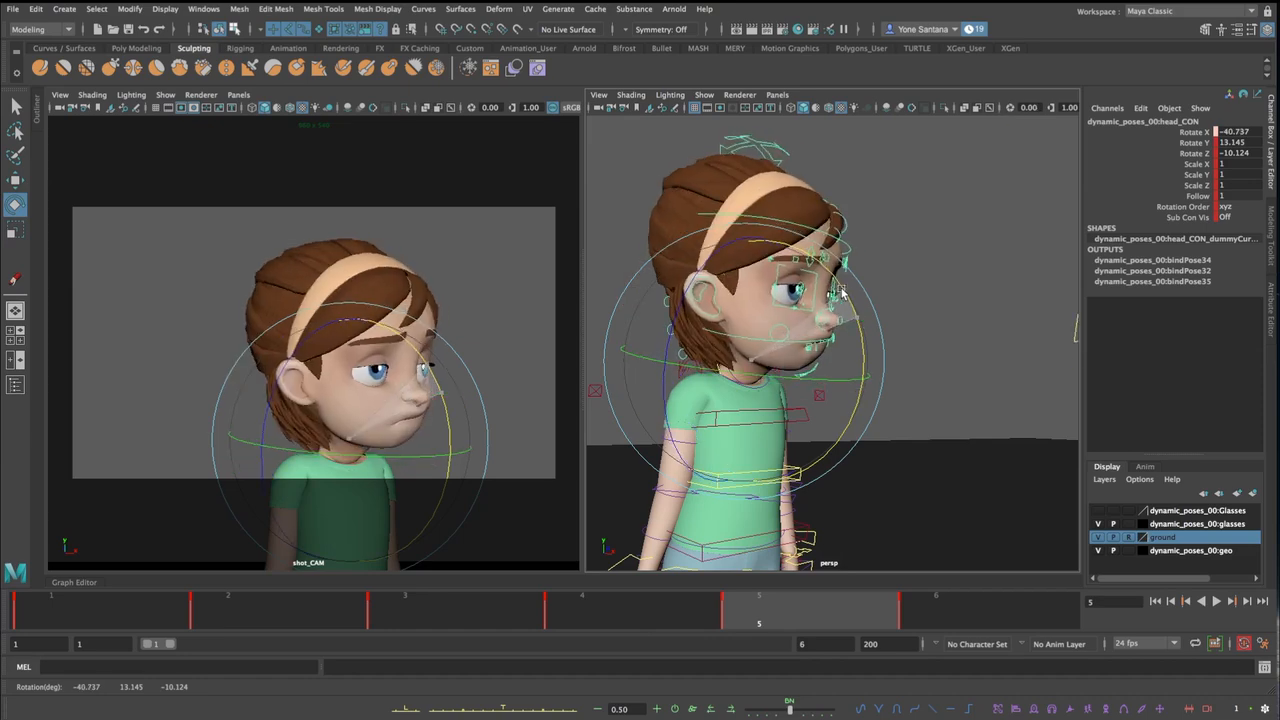
Rotate the neck control to about 45.5 in X and the head control to about -34 in X
{"action": "key", "text": "ctrl+z"}
{"action": "key", "text": "ctrl+z"}
{"action": "key", "text": "ctrl+z"}
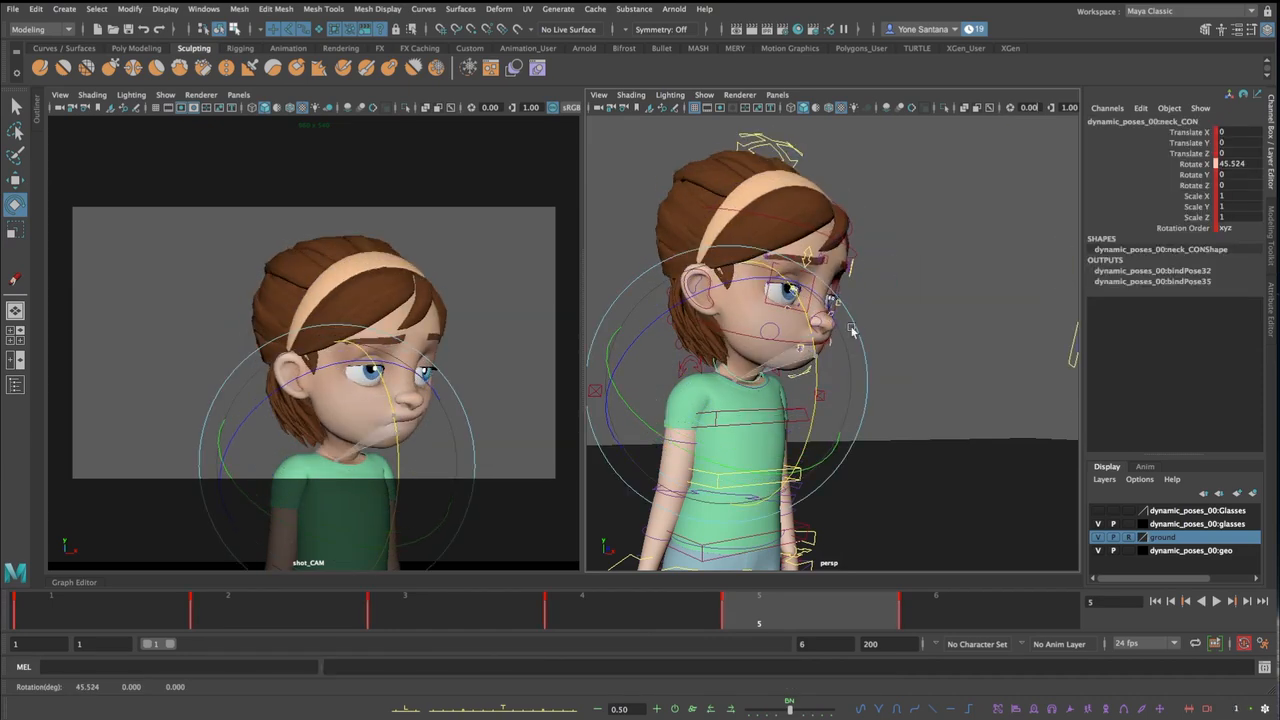
{"action": "key", "text": "shift+z"}
{"action": "key", "text": "shift+z"}
{"action": "key", "text": "shift+z"}
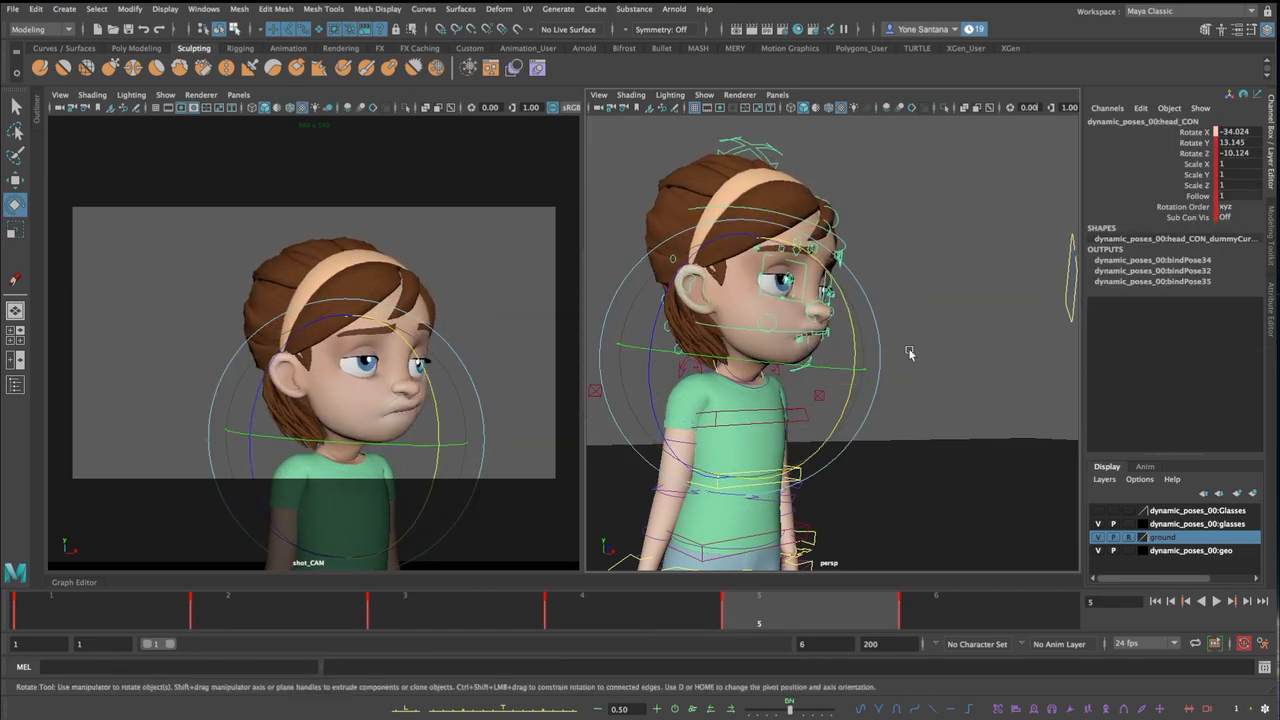
{"action": "key", "text": "ctrl+z"}
Move the right clavicle control to about -0.94, -0.87, -0.07
{"action": "scroll", "coordinate": [897, 360], "scroll_direction": "up", "scroll_amount": 3}
{"action": "scroll", "coordinate": [897, 360], "scroll_direction": "up", "scroll_amount": 2}
{"action": "key", "text": "w"}
{"action": "left_click", "coordinate": [703, 403]}
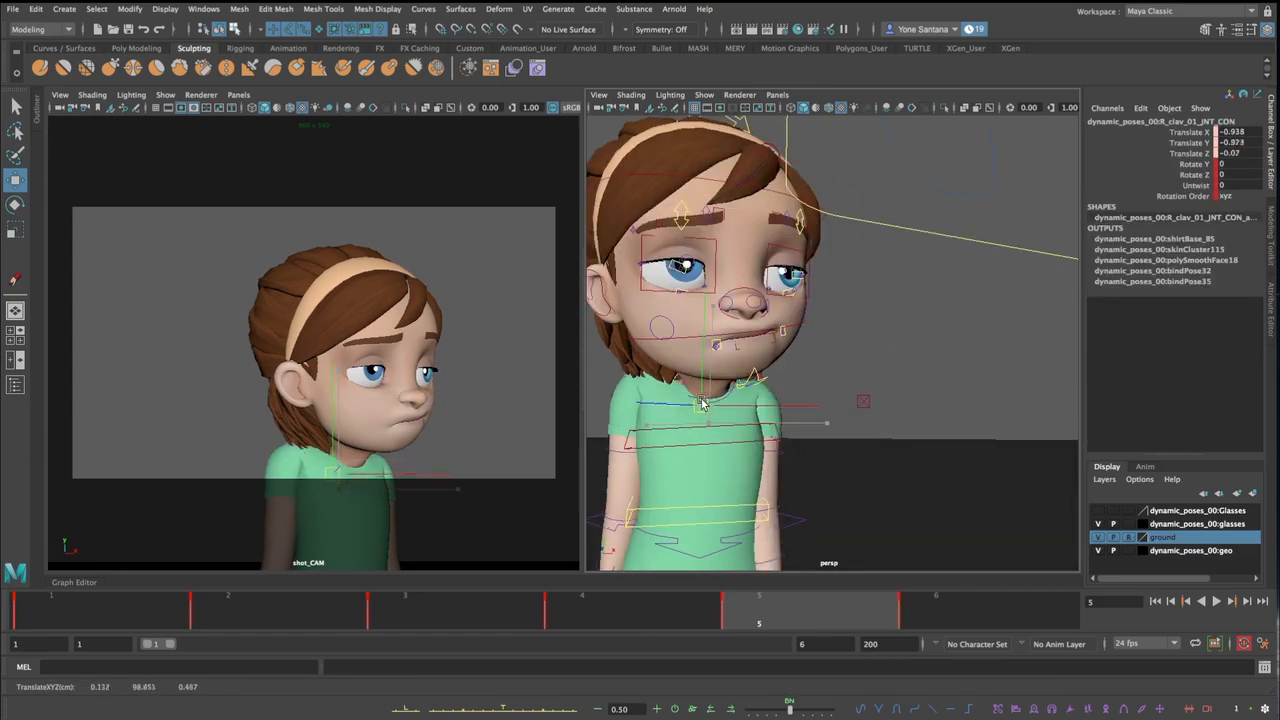
Rotate the right upper eyelid to about 25.3, -4.1, -9.1
{"action": "scroll", "coordinate": [703, 403], "scroll_direction": "up", "scroll_amount": 3}
{"action": "key", "text": "ctrl+z"}
{"action": "key", "text": "ctrl+z"}
{"action": "key", "text": "shift+z"}
{"action": "scroll", "coordinate": [700, 263], "scroll_direction": "up", "scroll_amount": 3}
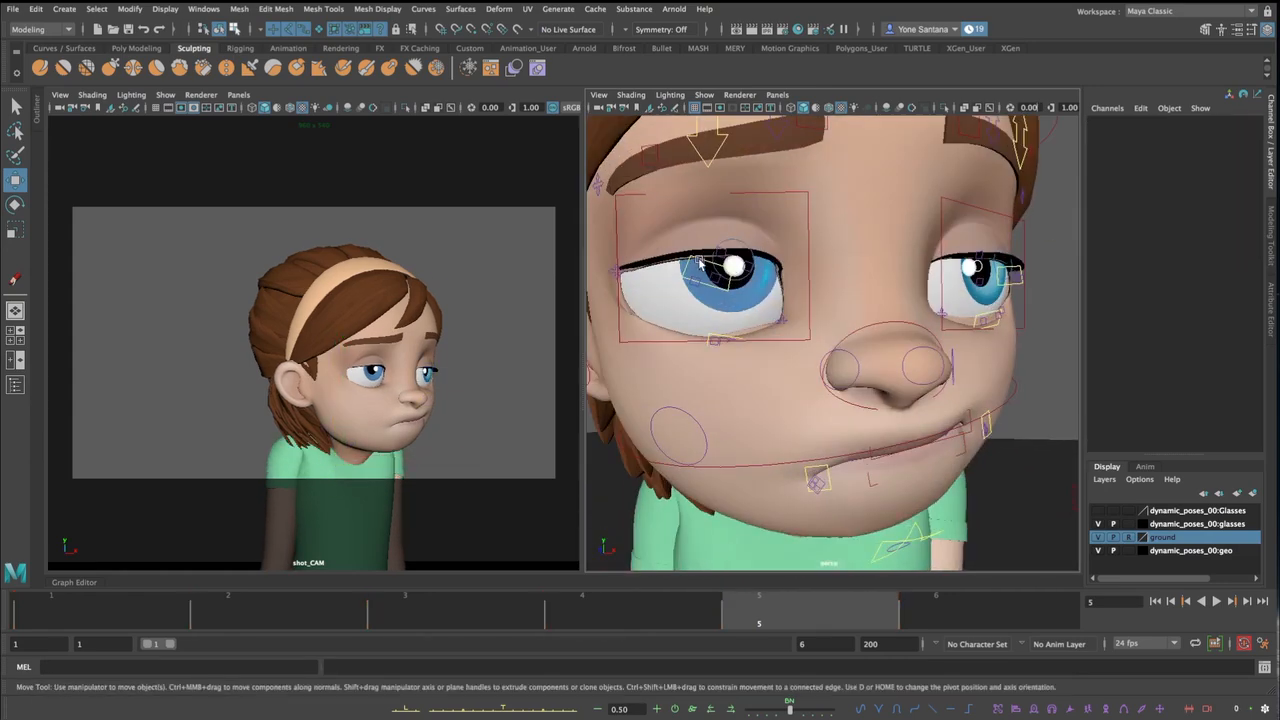
{"action": "key", "text": "shift+z"}
{"action": "key", "text": "ctrl+z"}
{"action": "key", "text": "ctrl+z"}
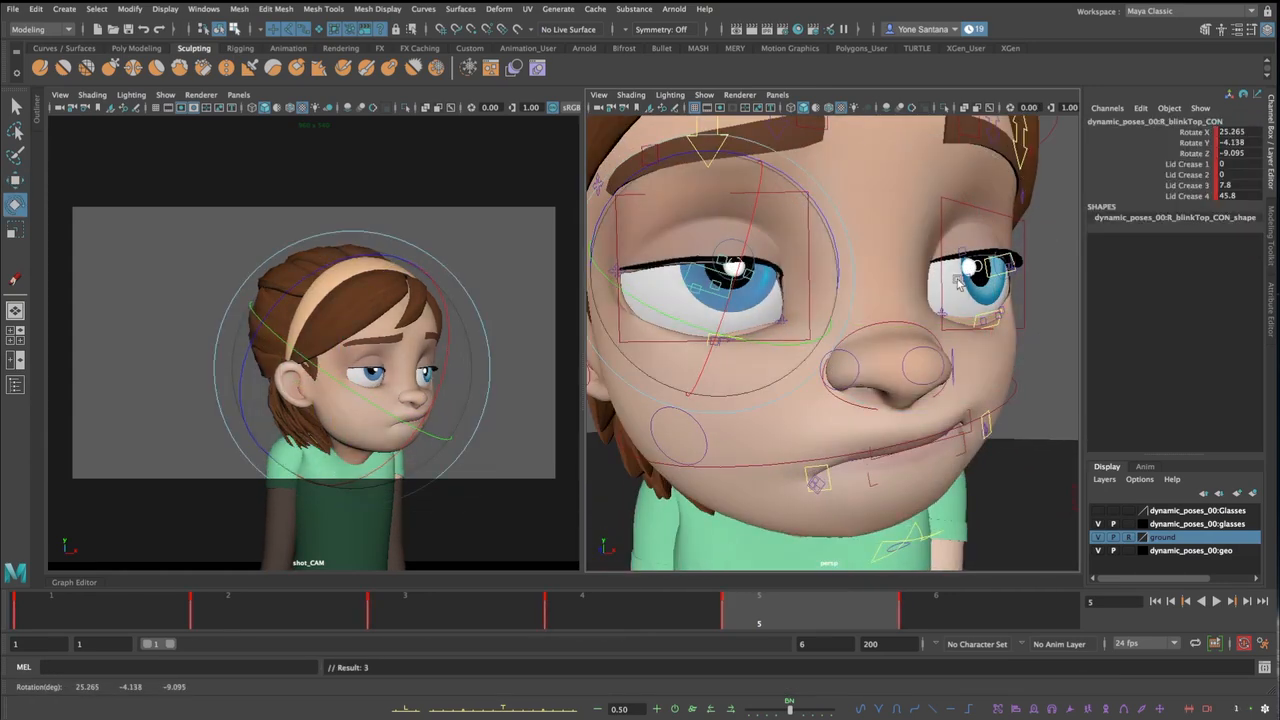
Rotate the back hair controls so the strands hang down and the ponytail swings out behind the head
{"action": "key", "text": "ctrl+z"}
{"action": "key", "text": "ctrl+z"}
{"action": "left_click", "coordinate": [700, 305]}
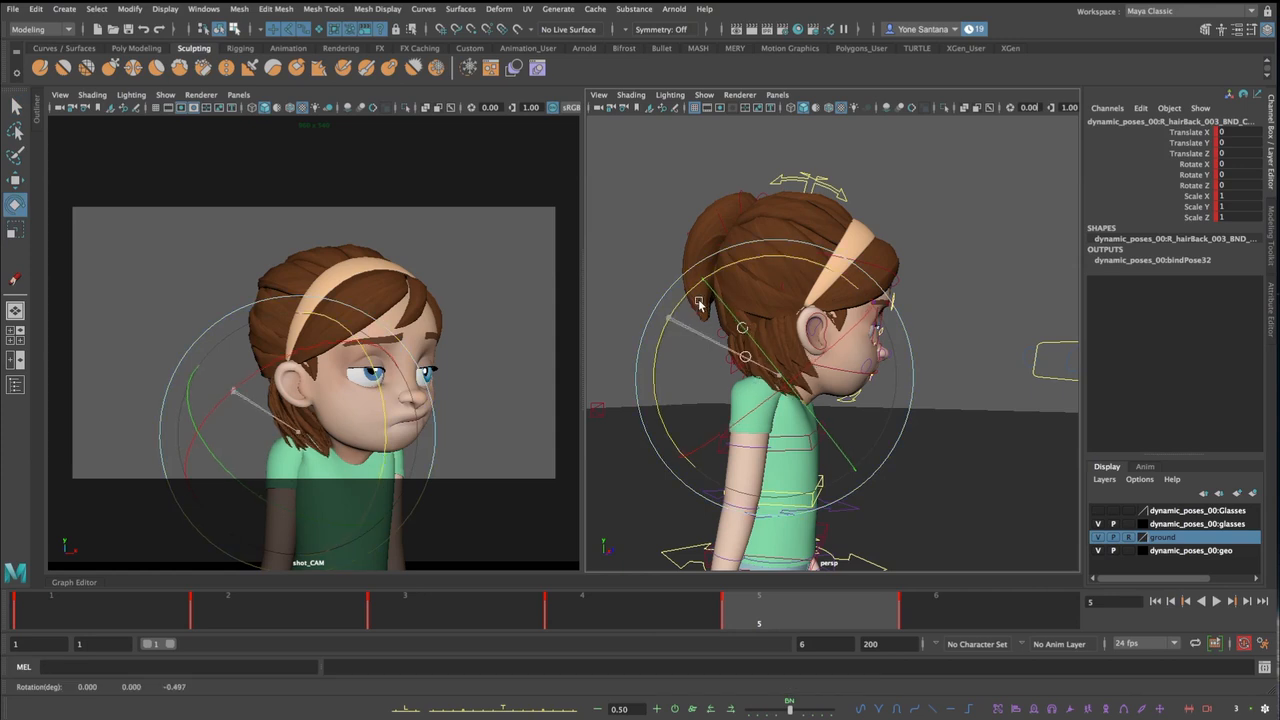
{"action": "left_click_drag", "start_coordinate": [700, 305], "coordinate": [680, 322]}
{"action": "key", "text": "w"}
{"action": "left_click", "coordinate": [517, 276]}
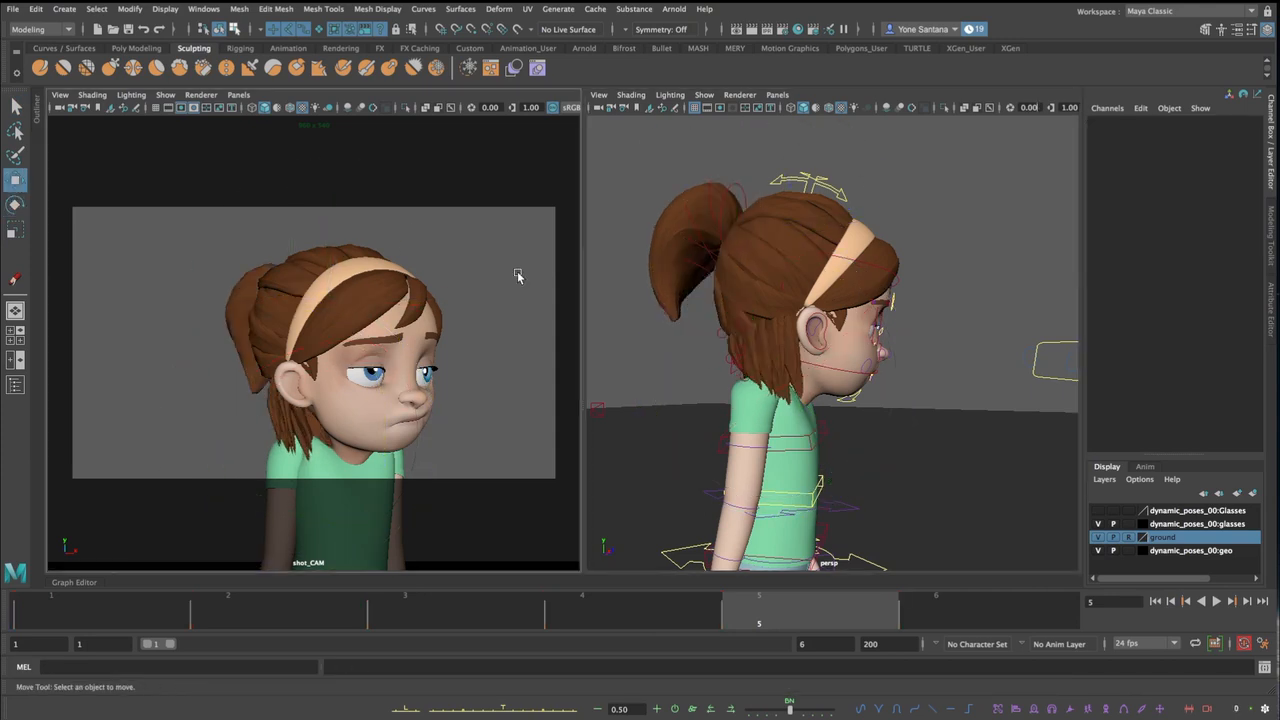
On frame 6, turn the head towards the action and rotate the jaw open to about 28 in X
{"action": "left_click_drag", "start_coordinate": [960, 320], "coordinate": [738, 311], "text": "alt"}
{"action": "left_click", "coordinate": [741, 308]}
{"action": "left_click", "coordinate": [993, 338]}
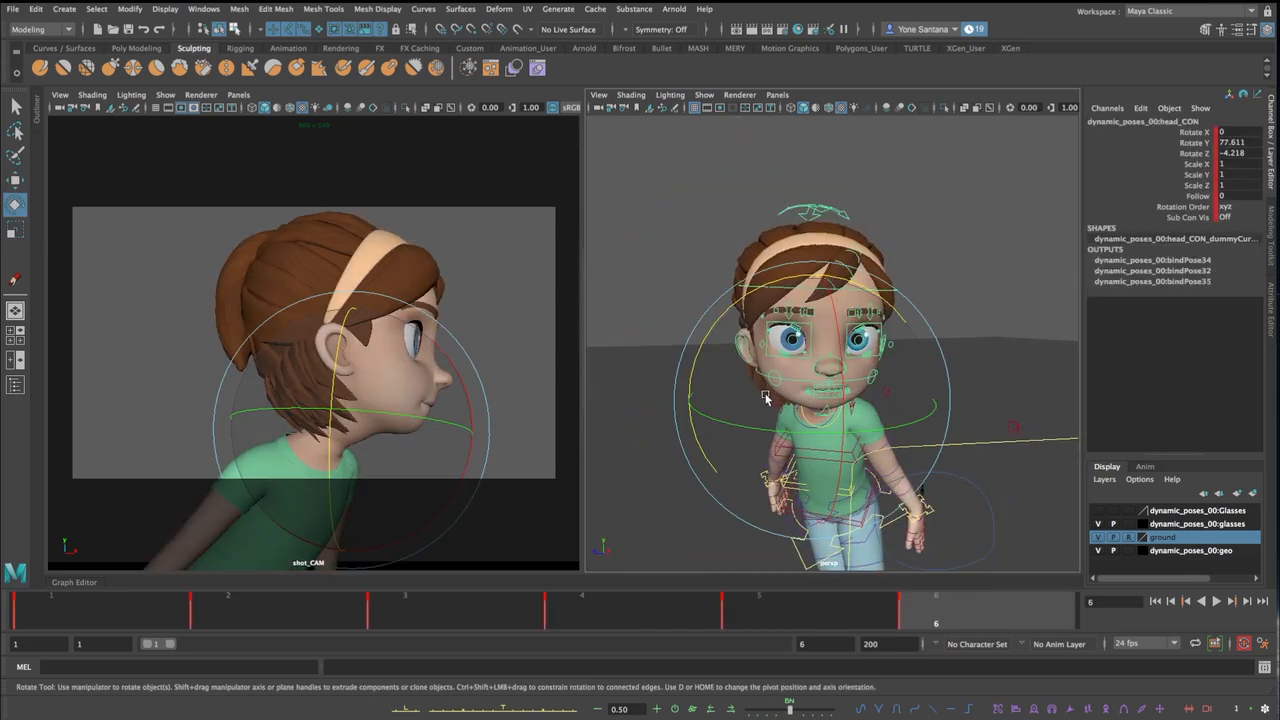
{"action": "left_click_drag", "start_coordinate": [840, 370], "coordinate": [745, 368]}
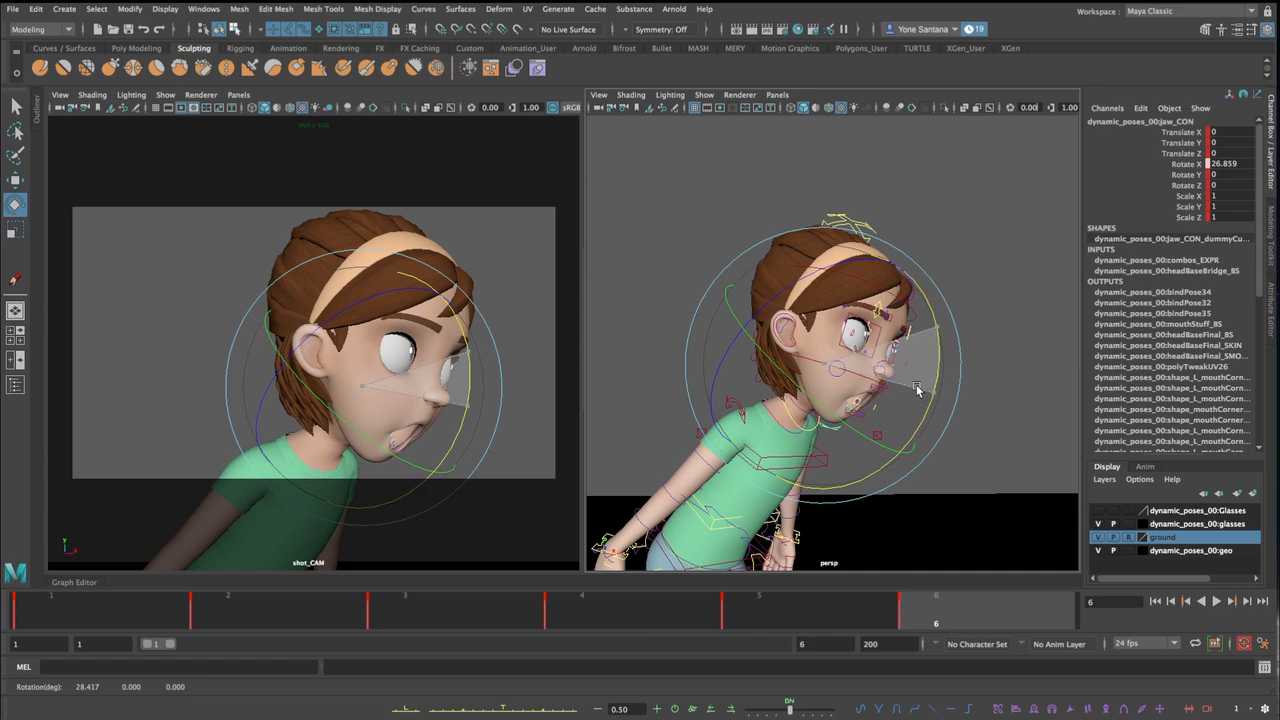
Move the eye aim control to about 88.0, -10.2, -19.4
{"action": "left_click", "coordinate": [900, 390]}
{"action": "key", "text": "w"}
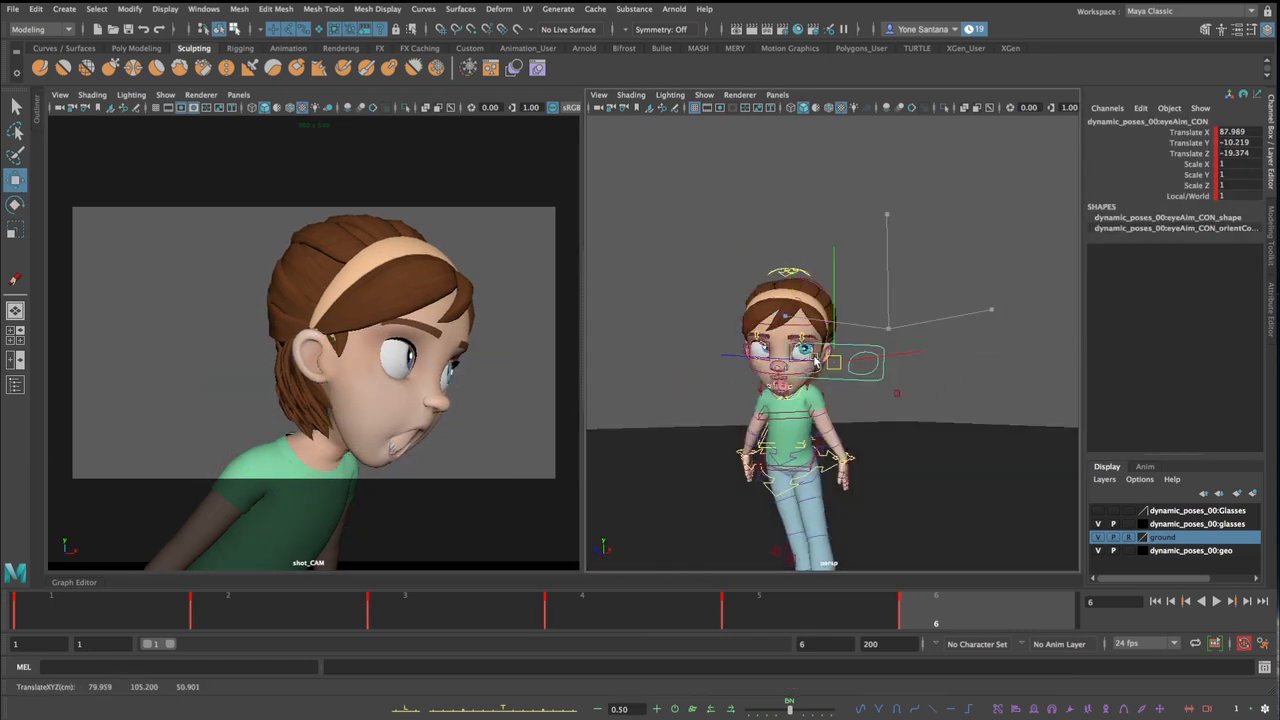
{"action": "key", "text": "e"}
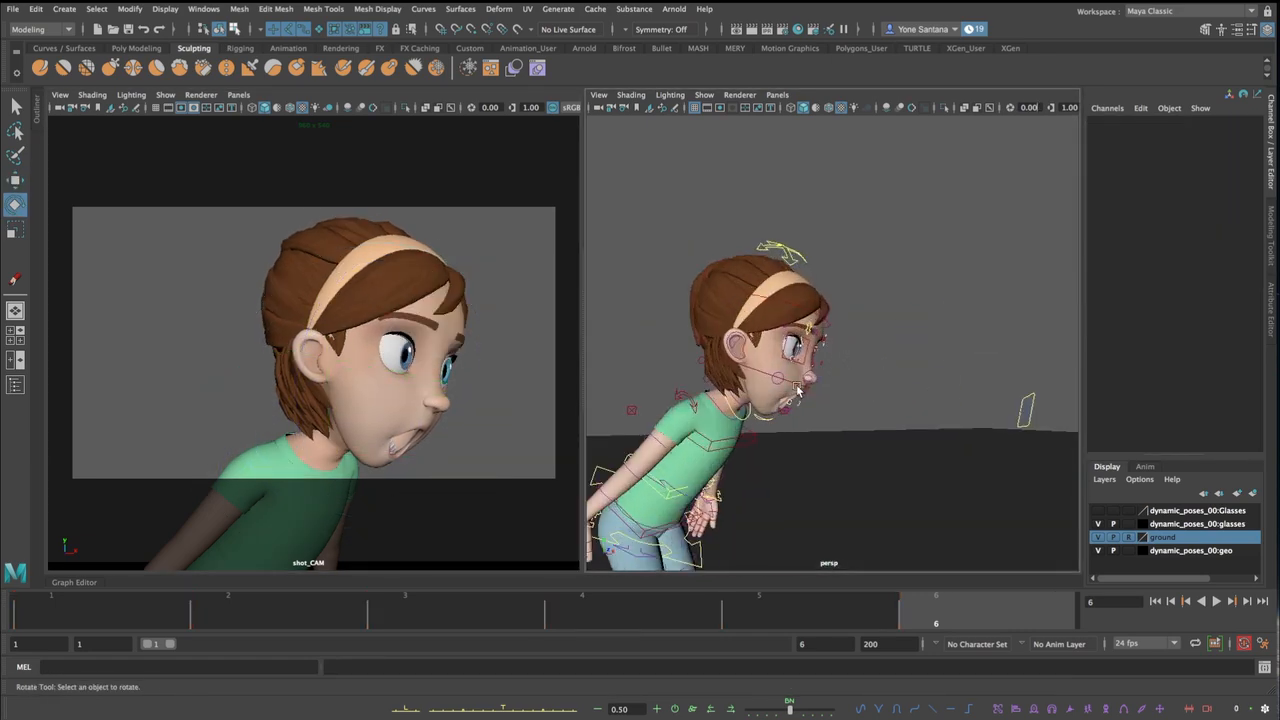
Raise both mouth corners to shape a wide, open-mouthed grin
{"action": "left_click", "coordinate": [797, 388]}
{"action": "left_click", "coordinate": [891, 286]}
{"action": "left_click", "coordinate": [686, 426]}
{"action": "key", "text": "w"}
{"action": "left_click_drag", "start_coordinate": [686, 426], "coordinate": [714, 367], "text": "alt"}
{"action": "left_click", "coordinate": [738, 398]}
{"action": "left_click", "coordinate": [853, 423]}
{"action": "left_click_drag", "start_coordinate": [874, 426], "coordinate": [790, 420], "text": "alt"}
{"action": "left_click_drag", "start_coordinate": [858, 392], "coordinate": [850, 372]}
Nudge the mouth control and pull the right lip corner inward and down
{"action": "left_click", "coordinate": [762, 334]}
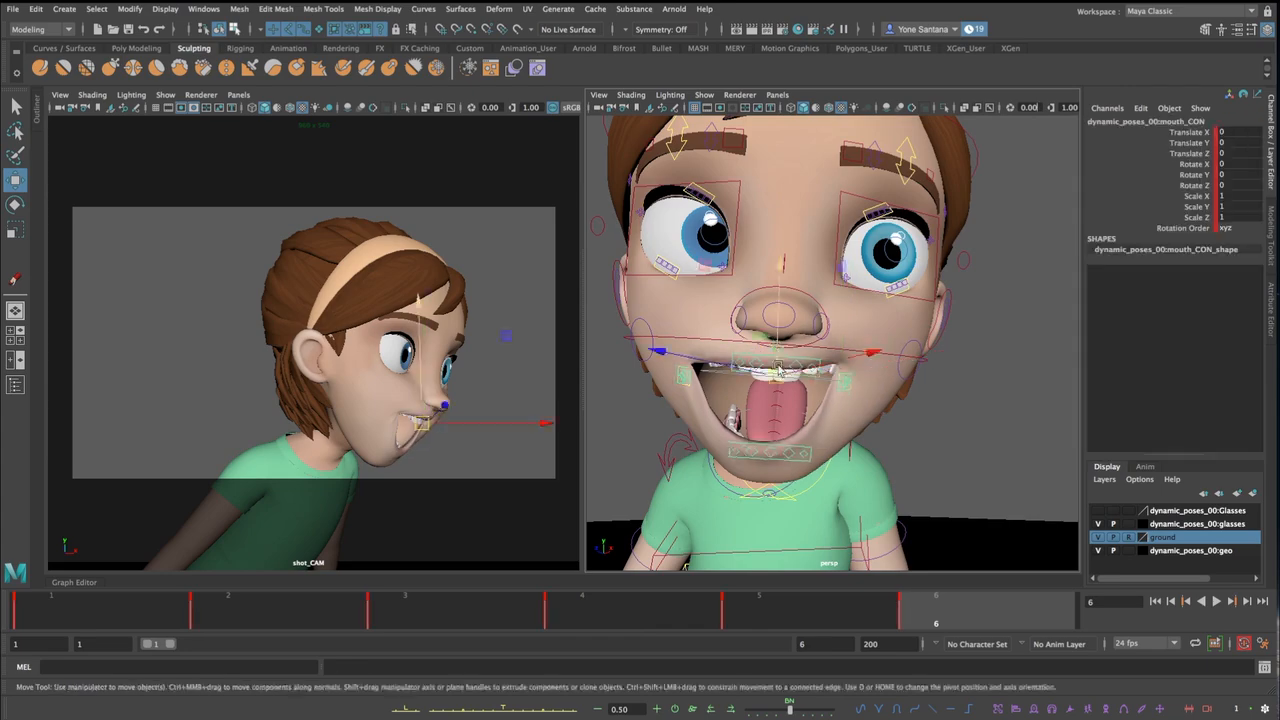
{"action": "left_click_drag", "start_coordinate": [773, 357], "coordinate": [779, 364]}
{"action": "left_click", "coordinate": [684, 371]}
{"action": "left_click_drag", "start_coordinate": [684, 371], "coordinate": [730, 395]}
{"action": "left_click", "coordinate": [658, 382]}
Reshape the right side of the lower lip, moving lower-lip control 005 to about 0.78, -1.02, -3.14
{"action": "left_click", "coordinate": [783, 410]}
{"action": "left_click_drag", "start_coordinate": [786, 406], "coordinate": [751, 449]}
{"action": "left_click", "coordinate": [826, 384]}
{"action": "left_click_drag", "start_coordinate": [826, 384], "coordinate": [865, 378]}
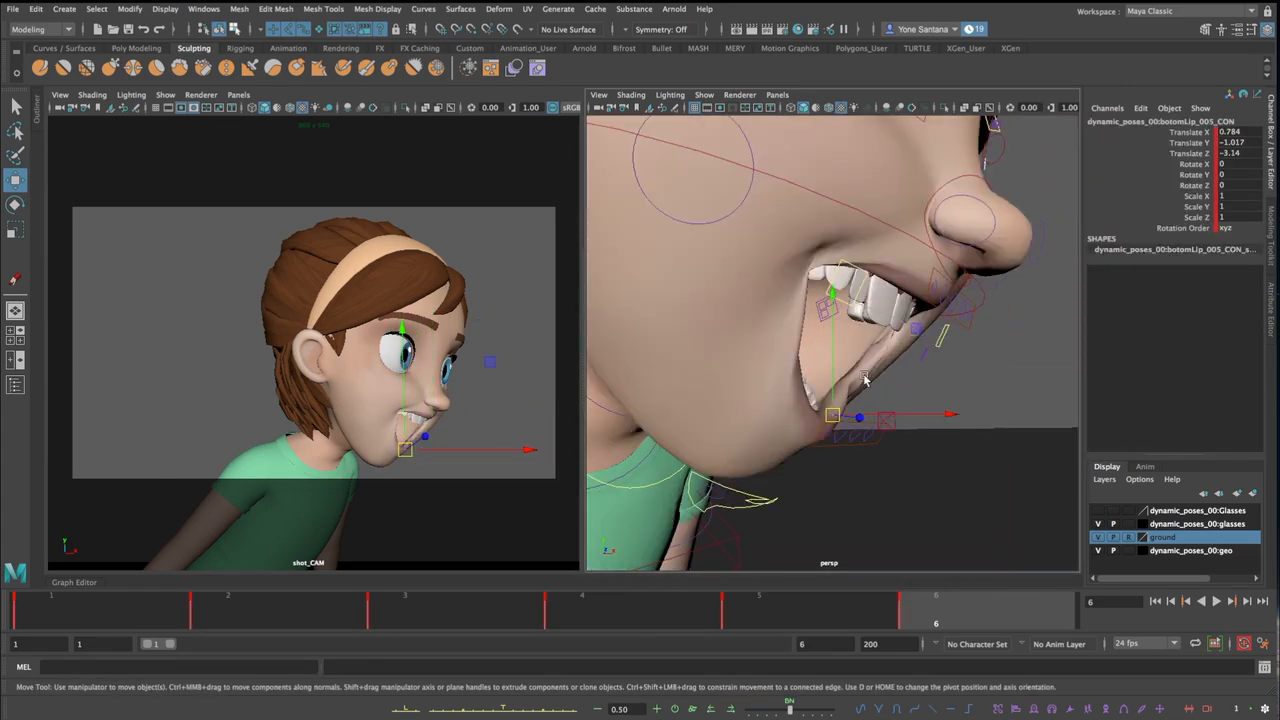
{"action": "left_click_drag", "start_coordinate": [863, 323], "coordinate": [768, 330], "text": "alt"}
{"action": "scroll", "coordinate": [768, 330], "scroll_direction": "down", "scroll_amount": 5}
Rotate the lower eyelids of both eyes slightly downward
{"action": "left_click", "coordinate": [760, 277]}
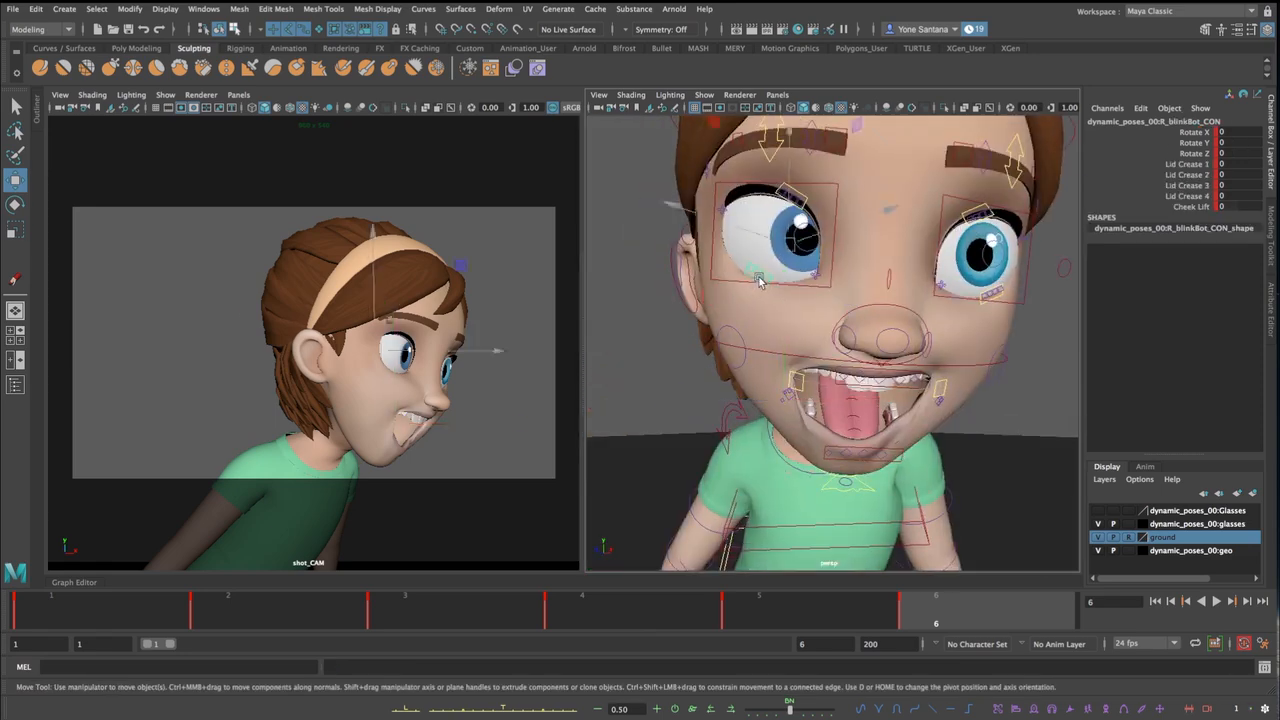
{"action": "key", "text": "e"}
{"action": "left_click_drag", "start_coordinate": [815, 290], "coordinate": [818, 305]}
{"action": "left_click", "coordinate": [984, 290]}
{"action": "left_click_drag", "start_coordinate": [995, 290], "coordinate": [993, 312]}
{"action": "left_click_drag", "start_coordinate": [826, 230], "coordinate": [822, 258]}
Adjust the outer corners of both eyes, moving the left one to about 0.52, -0.59, -0.54
{"action": "left_click", "coordinate": [722, 211]}
{"action": "key", "text": "w"}
{"action": "left_click_drag", "start_coordinate": [745, 235], "coordinate": [808, 228], "text": "alt"}
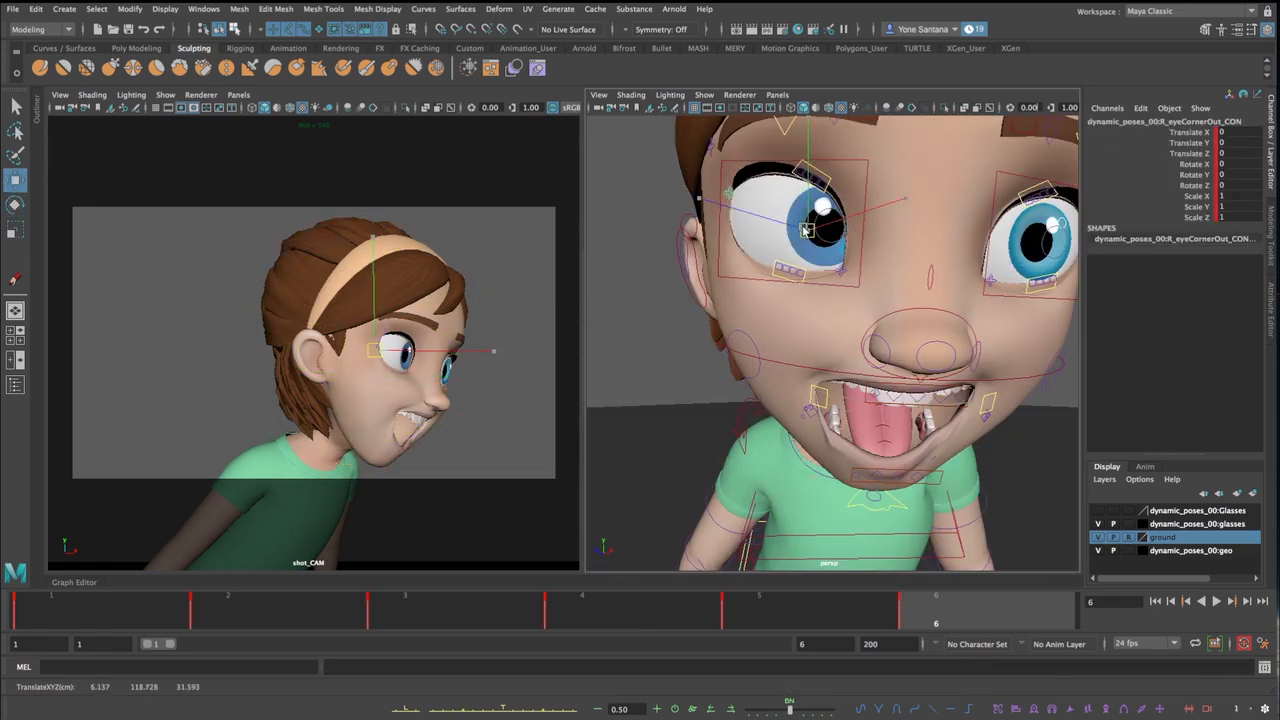
{"action": "left_click", "coordinate": [757, 251]}
{"action": "left_click_drag", "start_coordinate": [915, 280], "coordinate": [890, 286], "text": "alt"}
{"action": "left_click_drag", "start_coordinate": [769, 264], "coordinate": [773, 260]}
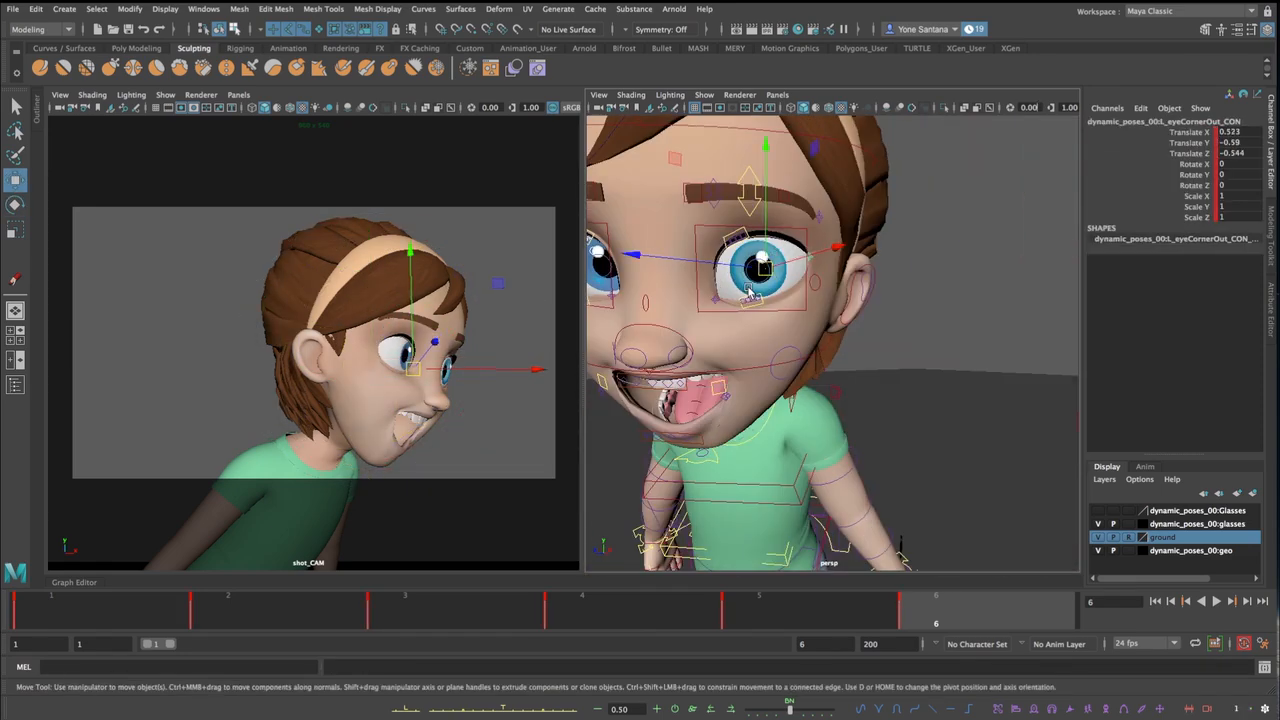
Scale the right lip corner control to 0.3 on all three axes
{"action": "left_click_drag", "start_coordinate": [745, 297], "coordinate": [860, 320], "text": "alt"}
{"action": "left_click", "coordinate": [709, 457]}
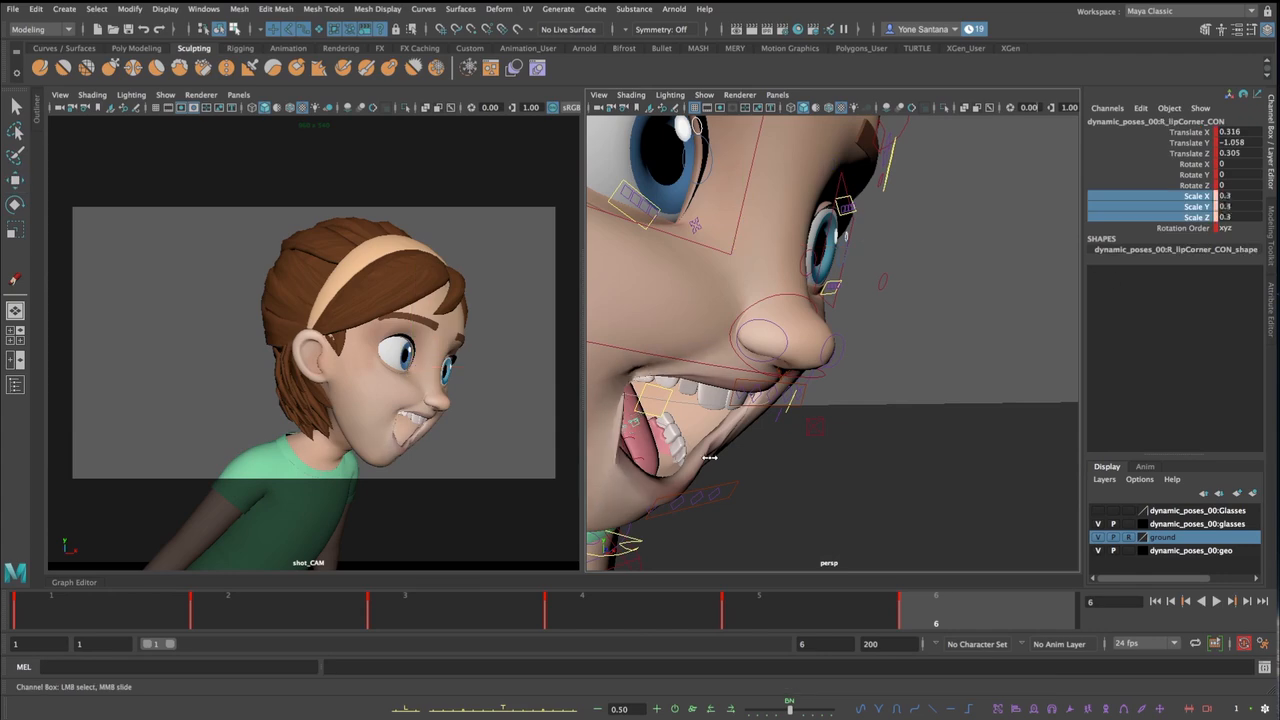
{"action": "key", "text": "ctrl+z"}
{"action": "left_click_drag", "start_coordinate": [709, 457], "coordinate": [734, 471], "text": "alt"}
Pose the tongue so it pushes forward over the lower lip, and key it
{"action": "left_click", "coordinate": [734, 471]}
{"action": "key", "text": "w"}
{"action": "left_click_drag", "start_coordinate": [705, 430], "coordinate": [770, 445], "text": "alt"}
{"action": "key", "text": "ctrl+z"}
{"action": "key", "text": "e"}
{"action": "key", "text": "s"}
Move the eye aim control to about 72.0, -17.7, -0.7
{"action": "right_click_drag", "start_coordinate": [860, 400], "coordinate": [748, 375], "text": "alt"}
{"action": "left_click", "coordinate": [1072, 268]}
{"action": "key", "text": "w"}
{"action": "middle_click_drag", "start_coordinate": [748, 375], "coordinate": [977, 373]}
{"action": "left_click_drag", "start_coordinate": [1017, 306], "coordinate": [900, 330], "text": "alt"}
{"action": "left_click", "coordinate": [1003, 194]}
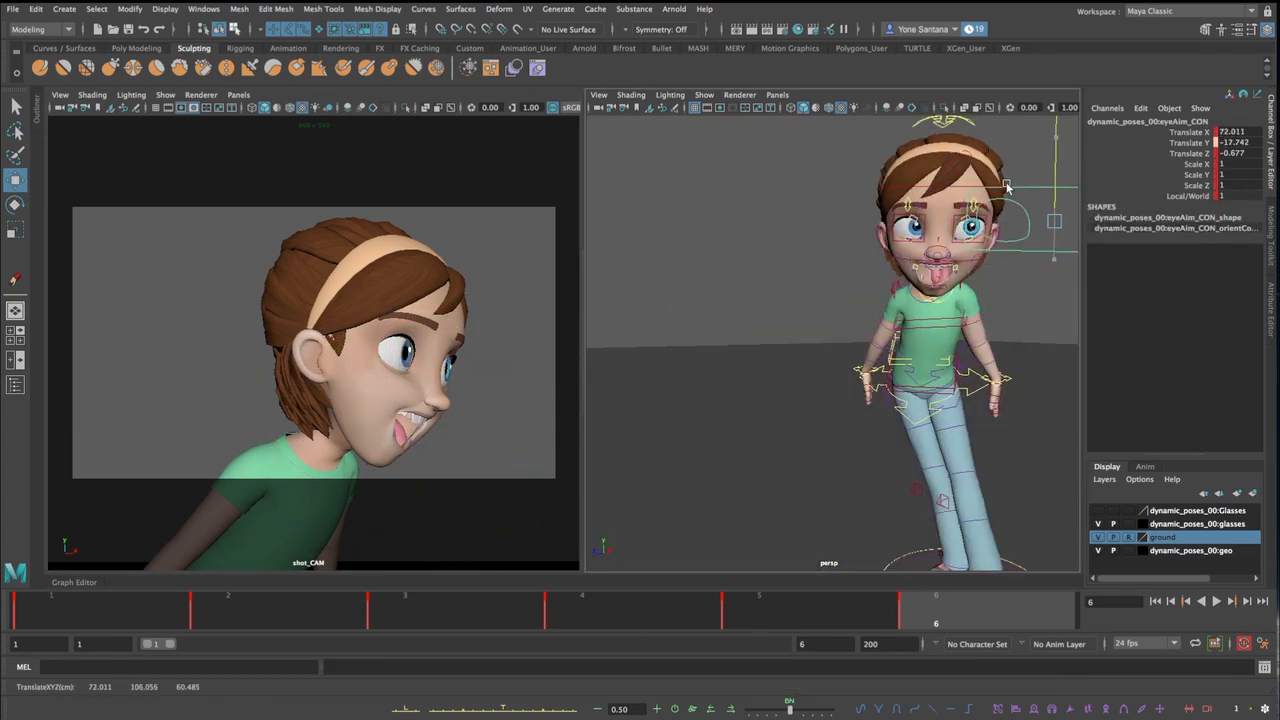
Move the left eye's own aim control to about 4.5, 2.3, 3.3
{"action": "left_click", "coordinate": [970, 214]}
{"action": "middle_click_drag", "start_coordinate": [1003, 194], "coordinate": [955, 233], "text": "alt"}
{"action": "left_click_drag", "start_coordinate": [955, 233], "coordinate": [886, 334], "text": "alt"}
{"action": "right_click_drag", "start_coordinate": [886, 334], "coordinate": [737, 371], "text": "alt"}
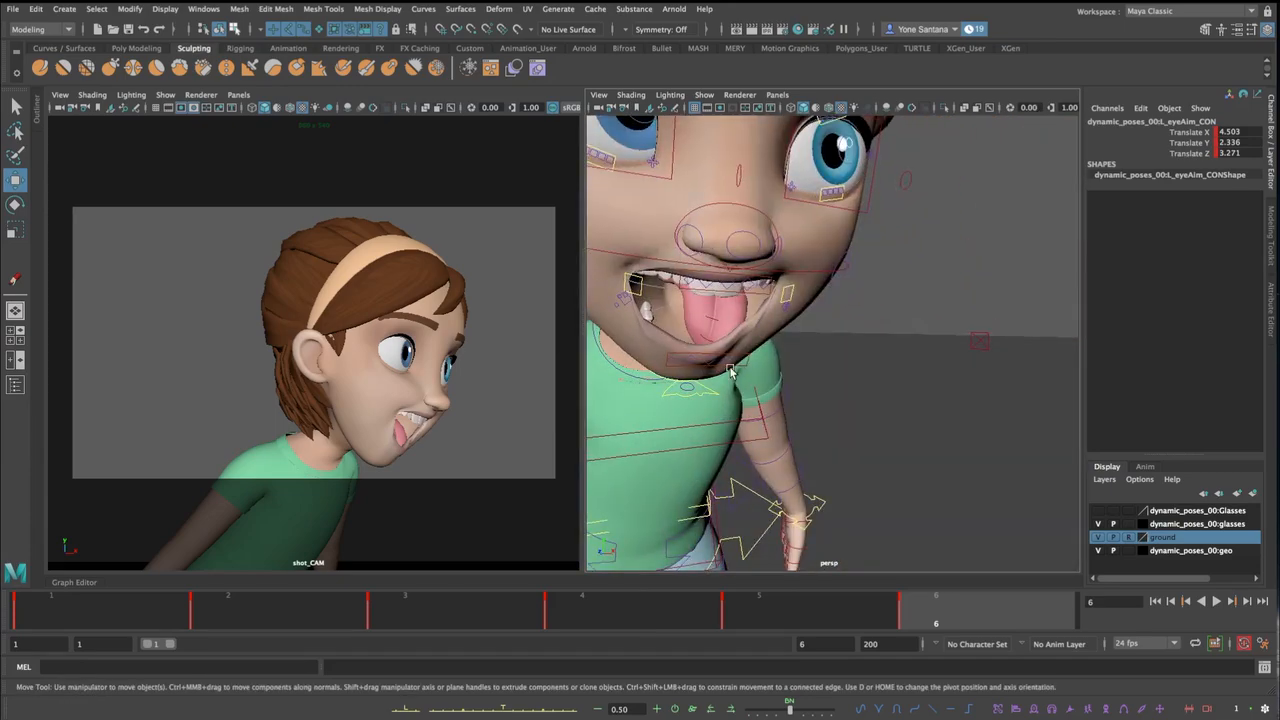
Move lower-lip control 005 to about 3.24, 3.42, -5.64
{"action": "left_click", "coordinate": [737, 363]}
{"action": "mouse_move", "coordinate": [737, 363]}
{"action": "left_mouse_down"}
{"action": "mouse_move", "coordinate": [740, 325]}
{"action": "mouse_move", "coordinate": [791, 331]}
{"action": "mouse_move", "coordinate": [800, 371]}
{"action": "left_mouse_up"}
{"action": "key", "text": "4"}
{"action": "key", "text": "5"}
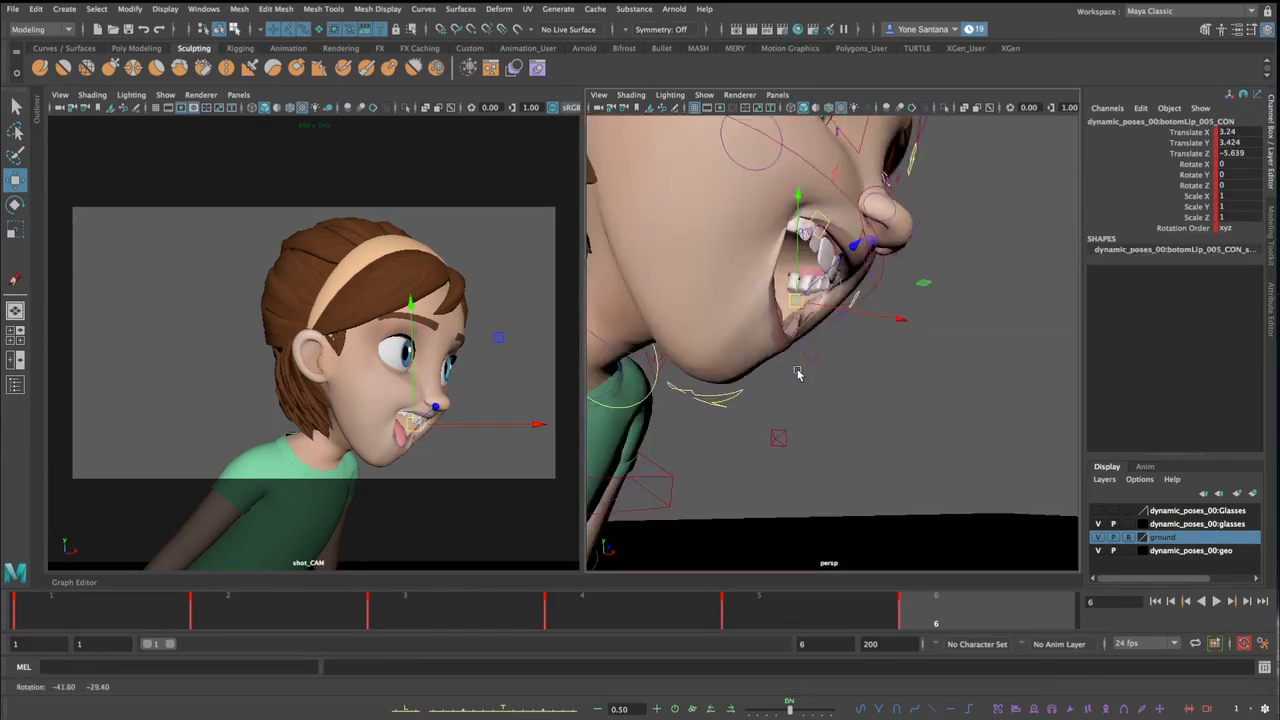
{"action": "left_click", "coordinate": [803, 318]}
Zoom the shot camera in on the mouth and move tongue control 003 to about 0.92, 2.75, 0.07
{"action": "right_click_drag", "start_coordinate": [800, 371], "coordinate": [786, 420], "text": "alt"}
{"action": "middle_click_drag", "start_coordinate": [786, 420], "coordinate": [770, 352]}
{"action": "key", "text": "backslash"}
{"action": "middle_click_drag", "start_coordinate": [415, 333], "coordinate": [405, 275]}
{"action": "left_click_drag", "start_coordinate": [770, 330], "coordinate": [755, 300], "text": "alt"}
{"action": "left_click", "coordinate": [750, 283]}
{"action": "left_click", "coordinate": [746, 279]}
{"action": "left_click_drag", "start_coordinate": [746, 279], "coordinate": [690, 290]}
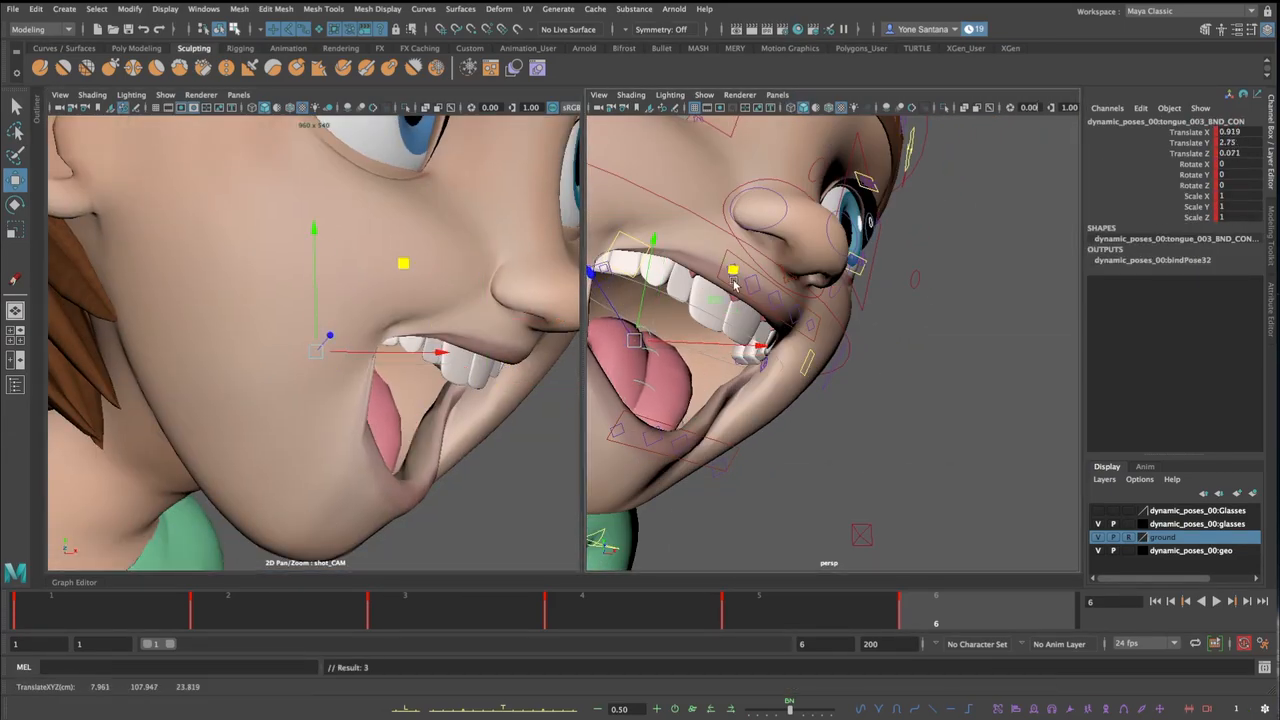
Move the main mouth control to about -0.01, -0.02, 0.11
{"action": "left_click", "coordinate": [808, 277]}
{"action": "left_click_drag", "start_coordinate": [808, 277], "coordinate": [815, 268]}
{"action": "mouse_move", "coordinate": [815, 290]}
{"action": "left_mouse_down", "text": "alt"}
{"action": "mouse_move", "coordinate": [886, 340]}
{"action": "mouse_move", "coordinate": [850, 290]}
{"action": "mouse_move", "coordinate": [815, 300]}
{"action": "left_mouse_up", "text": "alt"}
{"action": "left_click", "coordinate": [850, 265]}
{"action": "middle_click_drag", "start_coordinate": [538, 318], "coordinate": [540, 331]}
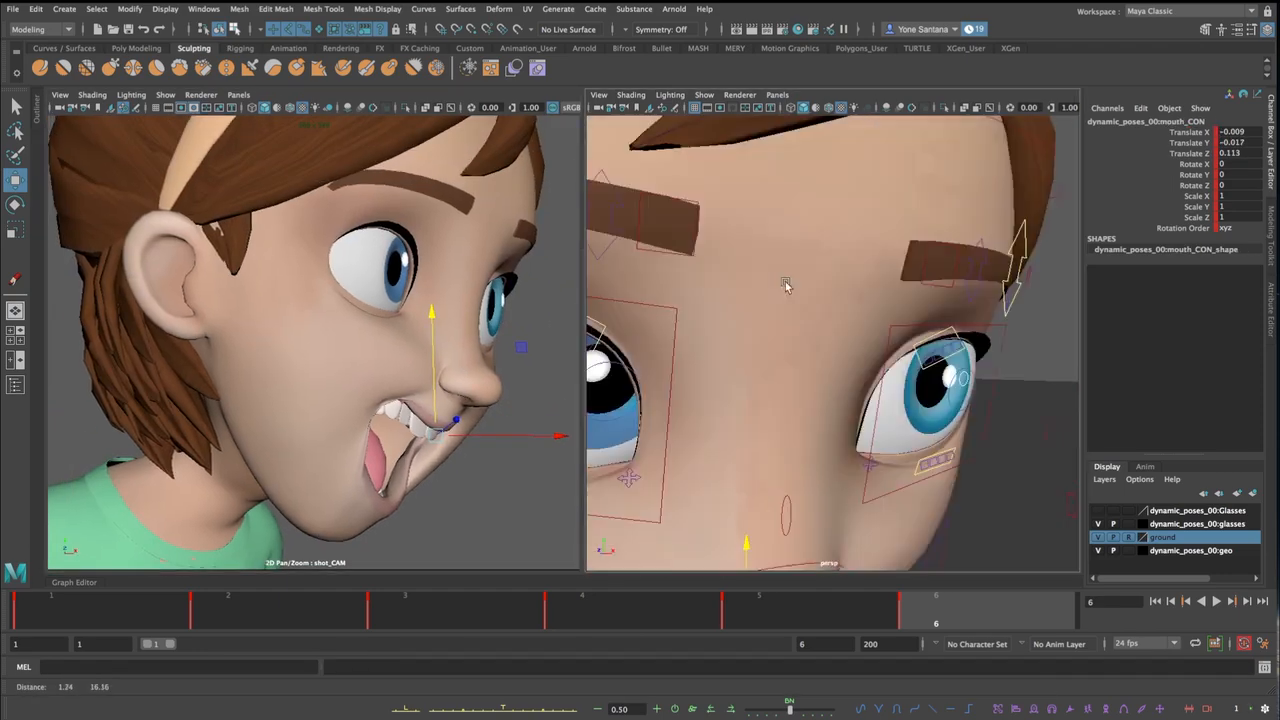
Rotate the right upper lid's shapers to slant the lid line, with shaper 4 at about -2.3, 7.2, -5.5
{"action": "scroll", "coordinate": [715, 250], "scroll_direction": "up", "scroll_amount": 5}
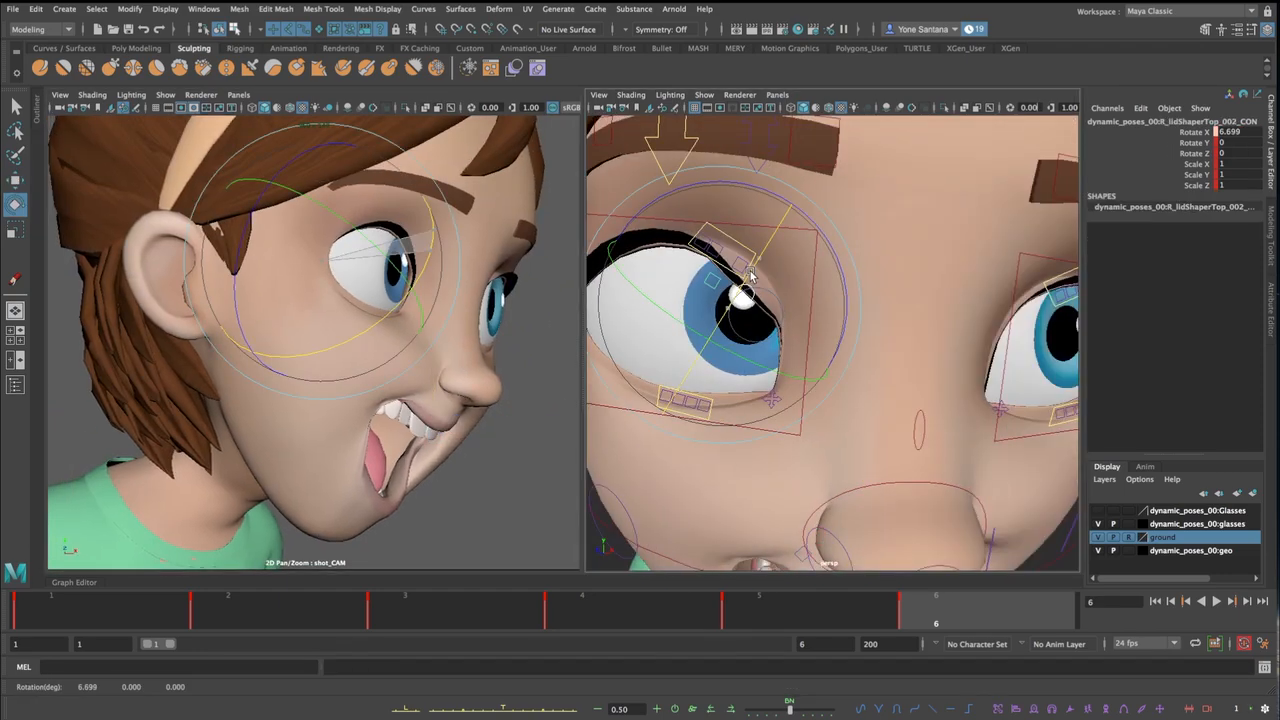
{"action": "left_click", "coordinate": [715, 208]}
{"action": "left_click", "coordinate": [736, 240]}
{"action": "left_click_drag", "start_coordinate": [750, 252], "coordinate": [790, 280]}
{"action": "left_click", "coordinate": [775, 268]}
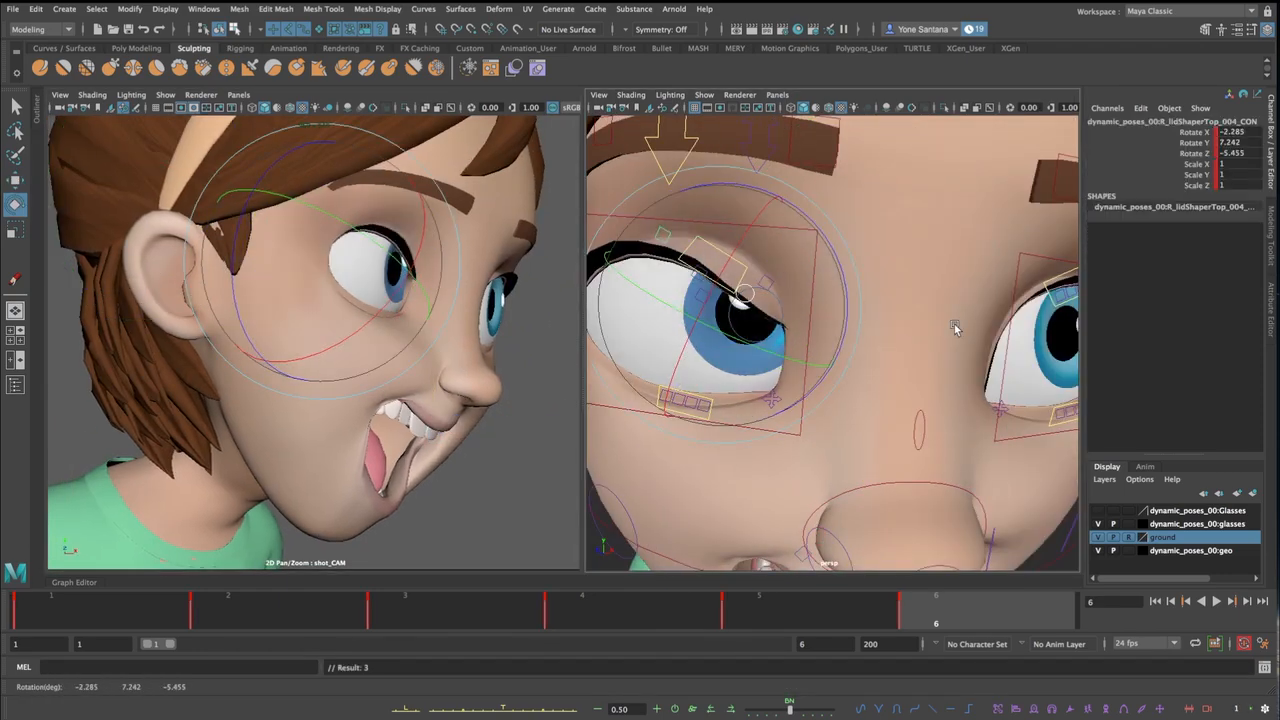
{"action": "left_click", "coordinate": [841, 298]}
Lower the left and right whole-brow controls
{"action": "left_click_drag", "start_coordinate": [957, 326], "coordinate": [855, 292], "text": "alt"}
{"action": "left_click", "coordinate": [855, 288]}
{"action": "key", "text": "w"}
{"action": "left_click", "coordinate": [856, 192]}
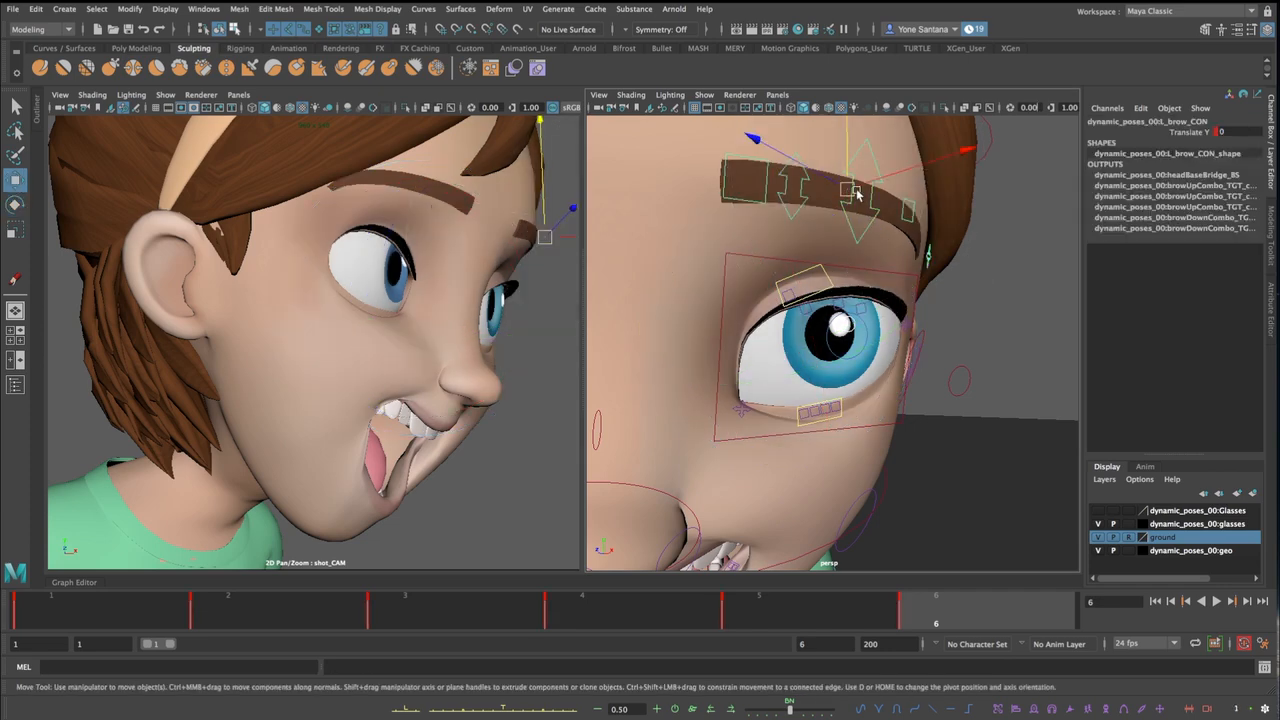
{"action": "left_click_drag", "start_coordinate": [854, 192], "coordinate": [842, 238]}
{"action": "scroll", "coordinate": [820, 258], "scroll_direction": "down", "scroll_amount": 5}
{"action": "left_click", "coordinate": [797, 277]}
{"action": "left_click_drag", "start_coordinate": [799, 278], "coordinate": [803, 300]}
{"action": "left_click", "coordinate": [836, 304]}
Pull both inner brows down and inward into a scowl, moving the right one to about -1.77, -4.41
{"action": "scroll", "coordinate": [806, 289], "scroll_direction": "up", "scroll_amount": 5}
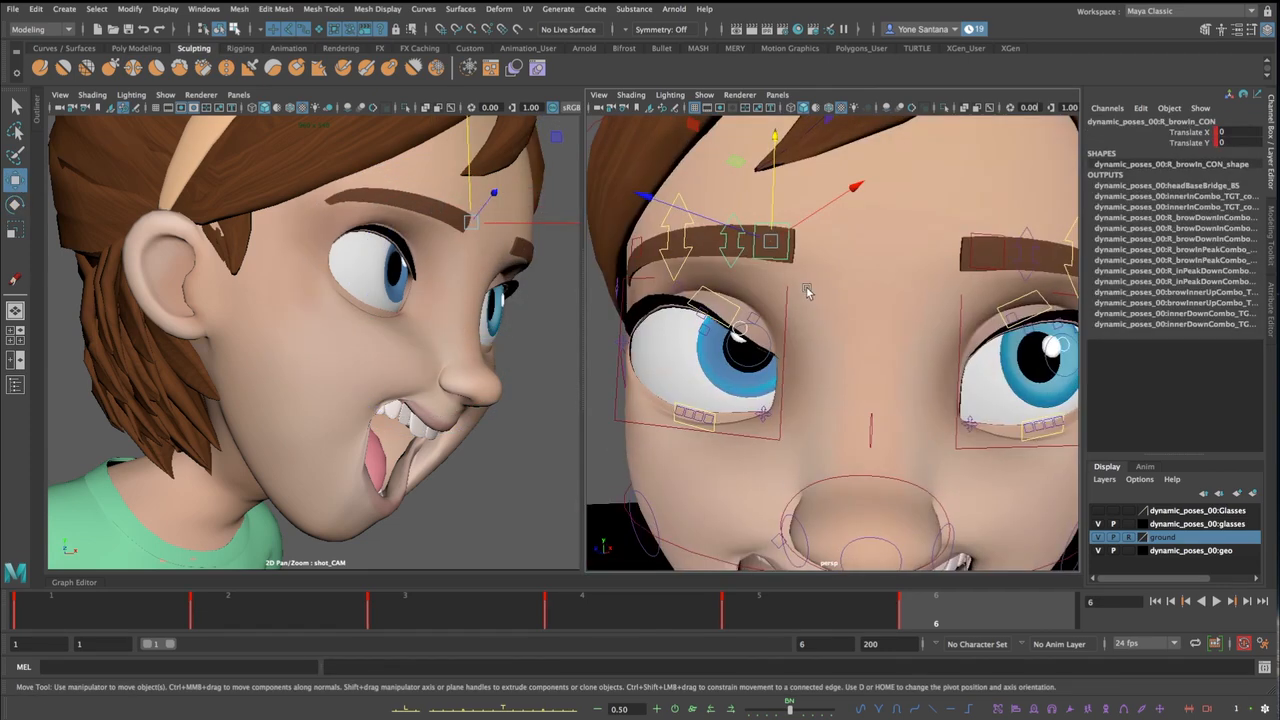
{"action": "left_click_drag", "start_coordinate": [777, 240], "coordinate": [790, 300]}
{"action": "left_click_drag", "start_coordinate": [1000, 289], "coordinate": [906, 289], "text": "alt"}
{"action": "left_click", "coordinate": [762, 278]}
{"action": "left_click_drag", "start_coordinate": [762, 278], "coordinate": [752, 352]}
{"action": "left_click", "coordinate": [601, 357]}
{"action": "left_click_drag", "start_coordinate": [601, 357], "coordinate": [636, 360]}
{"action": "middle_click_drag", "start_coordinate": [630, 360], "coordinate": [856, 376], "text": "alt"}
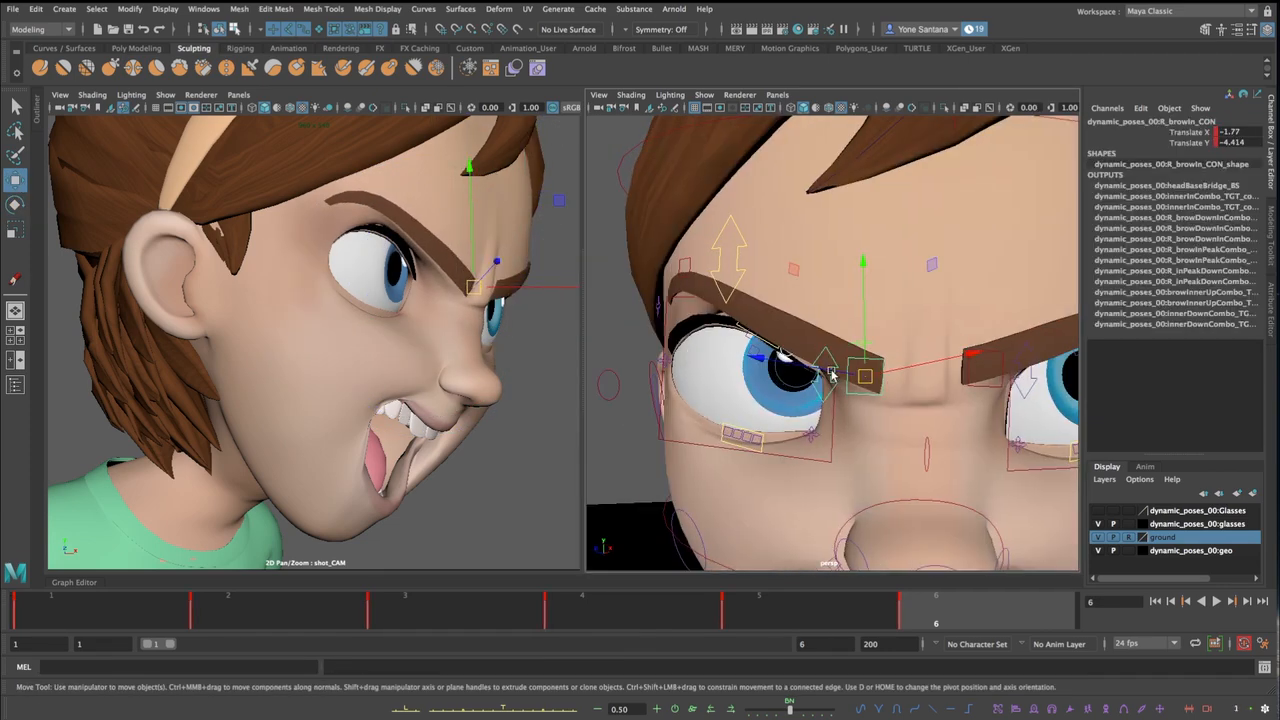
Lower the right brow's middle control and shift its peak inward to sharpen the angry arch
{"action": "left_click", "coordinate": [829, 374]}
{"action": "left_click_drag", "start_coordinate": [827, 374], "coordinate": [808, 407]}
{"action": "left_click", "coordinate": [687, 270]}
{"action": "left_click_drag", "start_coordinate": [688, 270], "coordinate": [764, 272]}
{"action": "left_click_drag", "start_coordinate": [764, 272], "coordinate": [860, 278], "text": "alt"}
{"action": "left_click", "coordinate": [603, 280]}
{"action": "mouse_move", "coordinate": [605, 277]}
{"action": "left_mouse_down"}
{"action": "mouse_move", "coordinate": [607, 289]}
{"action": "mouse_move", "coordinate": [614, 268]}
{"action": "left_mouse_up"}
Pull the left inner brow further inward and move the left brow peak to about -0.94, 0.95
{"action": "left_click", "coordinate": [935, 380]}
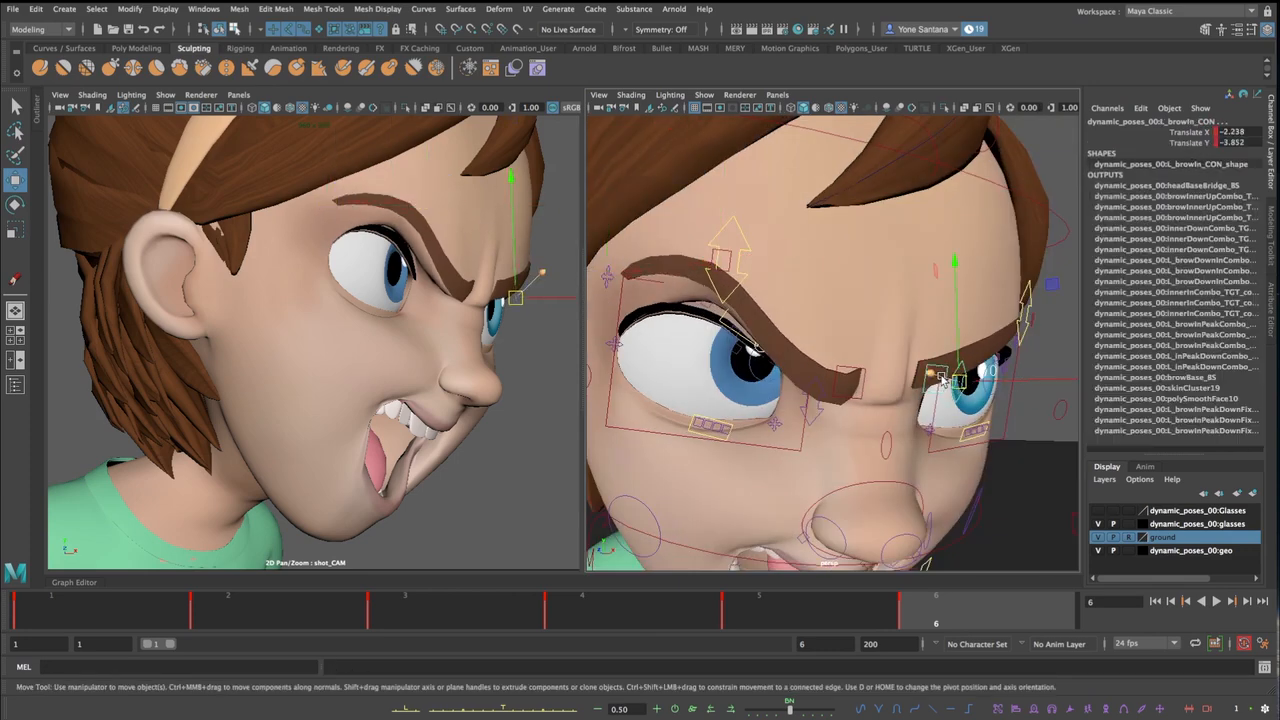
{"action": "left_click_drag", "start_coordinate": [953, 375], "coordinate": [925, 370]}
{"action": "middle_click_drag", "start_coordinate": [1055, 368], "coordinate": [965, 367], "text": "alt"}
{"action": "left_click_drag", "start_coordinate": [965, 367], "coordinate": [895, 368], "text": "alt"}
{"action": "left_click", "coordinate": [810, 254]}
{"action": "left_click_drag", "start_coordinate": [836, 258], "coordinate": [834, 270]}
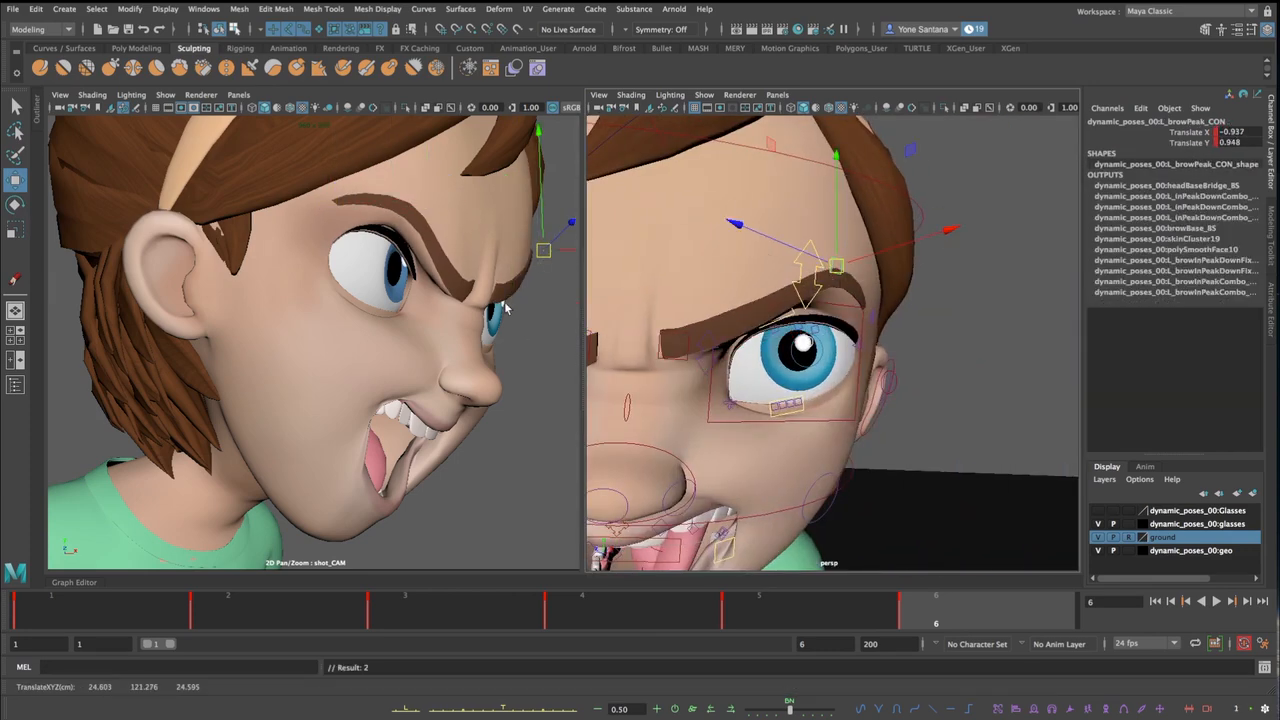
Move the right eye's placement control to about -2.46, 0.01, 0.33, key it, and restore the full shot camera framing
{"action": "left_click_drag", "start_coordinate": [655, 375], "coordinate": [729, 389], "text": "alt"}
{"action": "middle_click_drag", "start_coordinate": [729, 389], "coordinate": [845, 310], "text": "alt"}
{"action": "left_click", "coordinate": [790, 346]}
{"action": "left_click_drag", "start_coordinate": [745, 290], "coordinate": [782, 288]}
{"action": "key", "text": "s"}
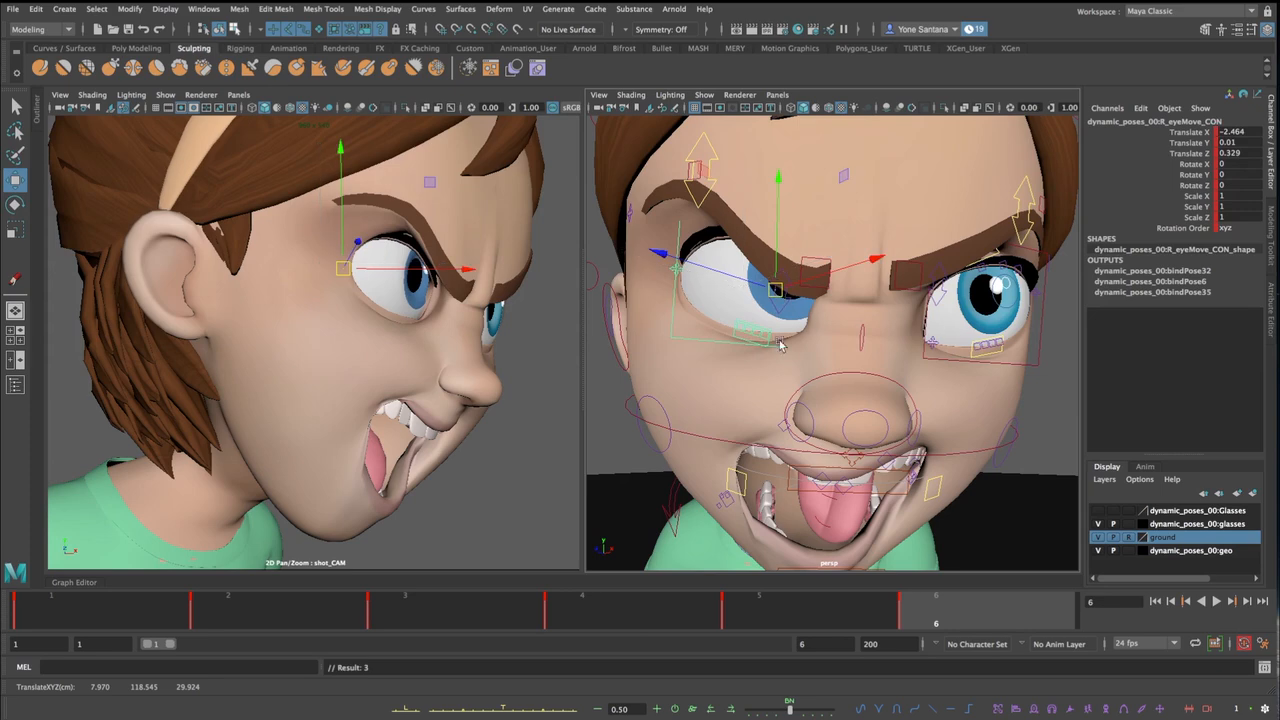
{"action": "left_click", "coordinate": [526, 409]}
{"action": "key", "text": "backslash"}
Move the left mouth corner to about 1.46, 3, 0.10
{"action": "middle_click_drag", "start_coordinate": [729, 563], "coordinate": [742, 461], "text": "alt"}
{"action": "left_click", "coordinate": [748, 380]}
{"action": "left_click_drag", "start_coordinate": [748, 380], "coordinate": [820, 370], "text": "alt"}
{"action": "left_click", "coordinate": [843, 345]}
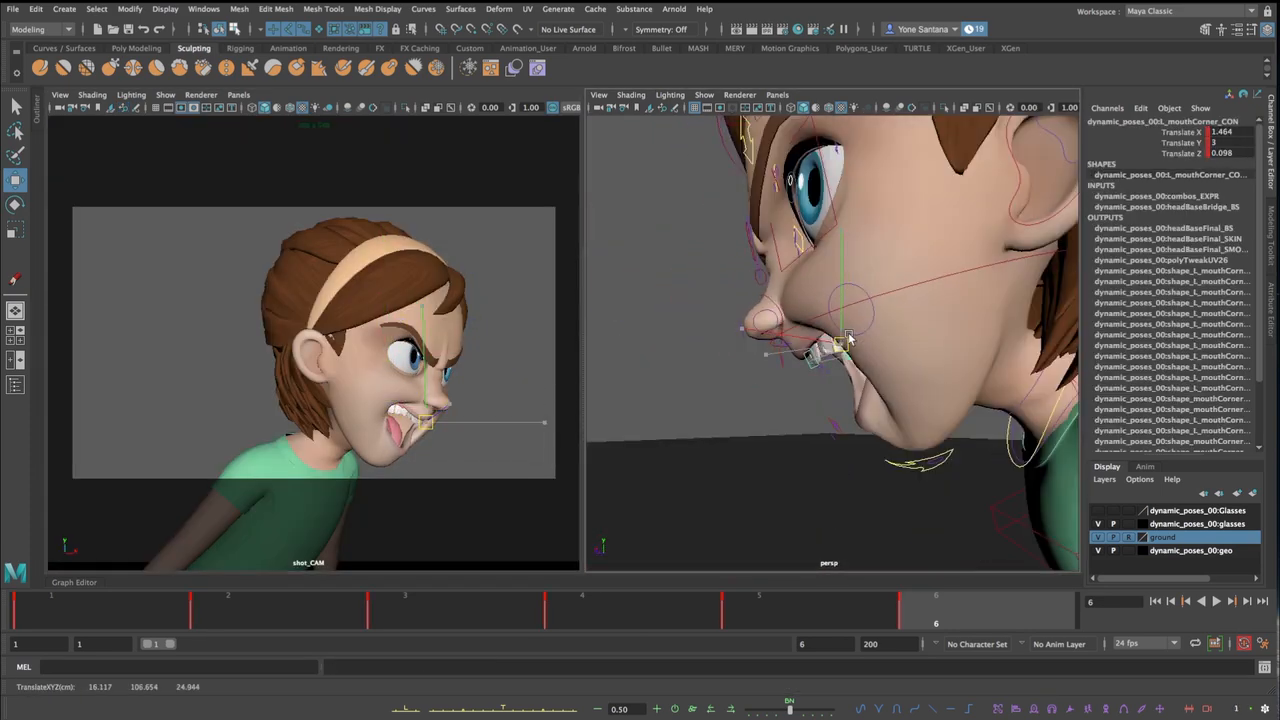
Adjust the left cheek's Suck/Puff attribute and raise the cheek slightly
{"action": "left_click", "coordinate": [427, 420]}
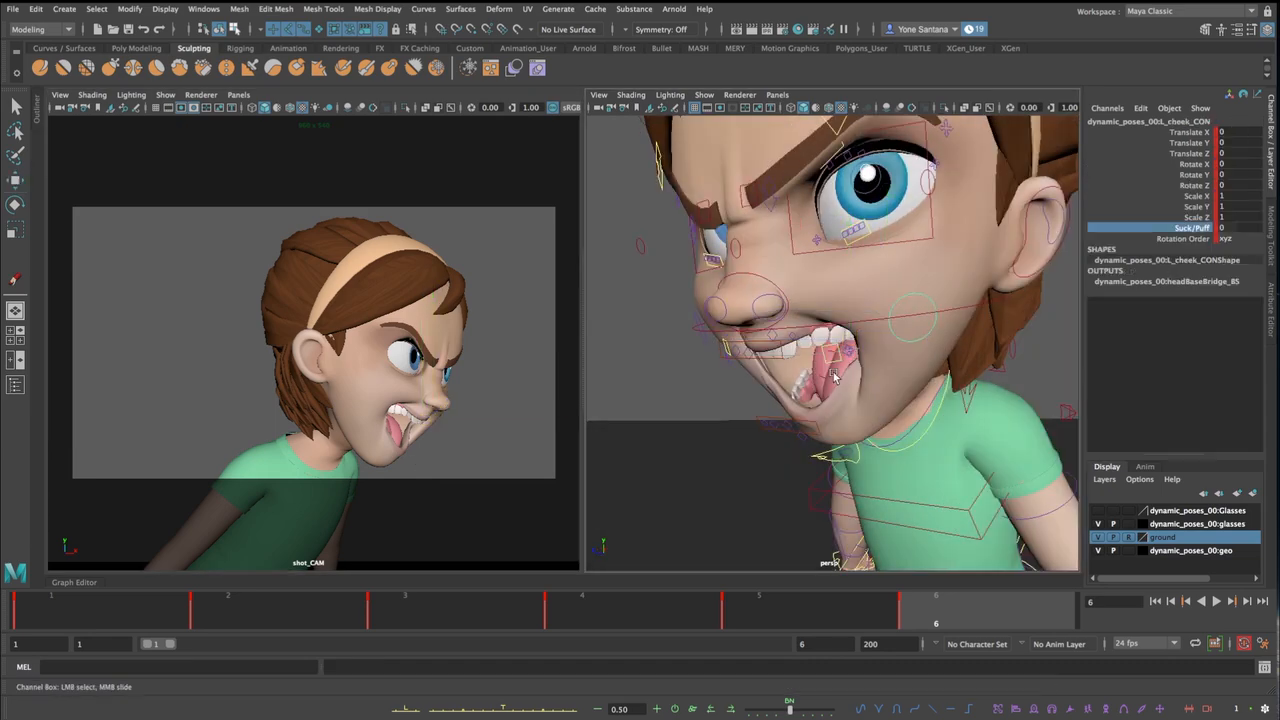
{"action": "middle_click_drag", "start_coordinate": [578, 400], "coordinate": [443, 407]}
{"action": "left_click", "coordinate": [530, 365]}
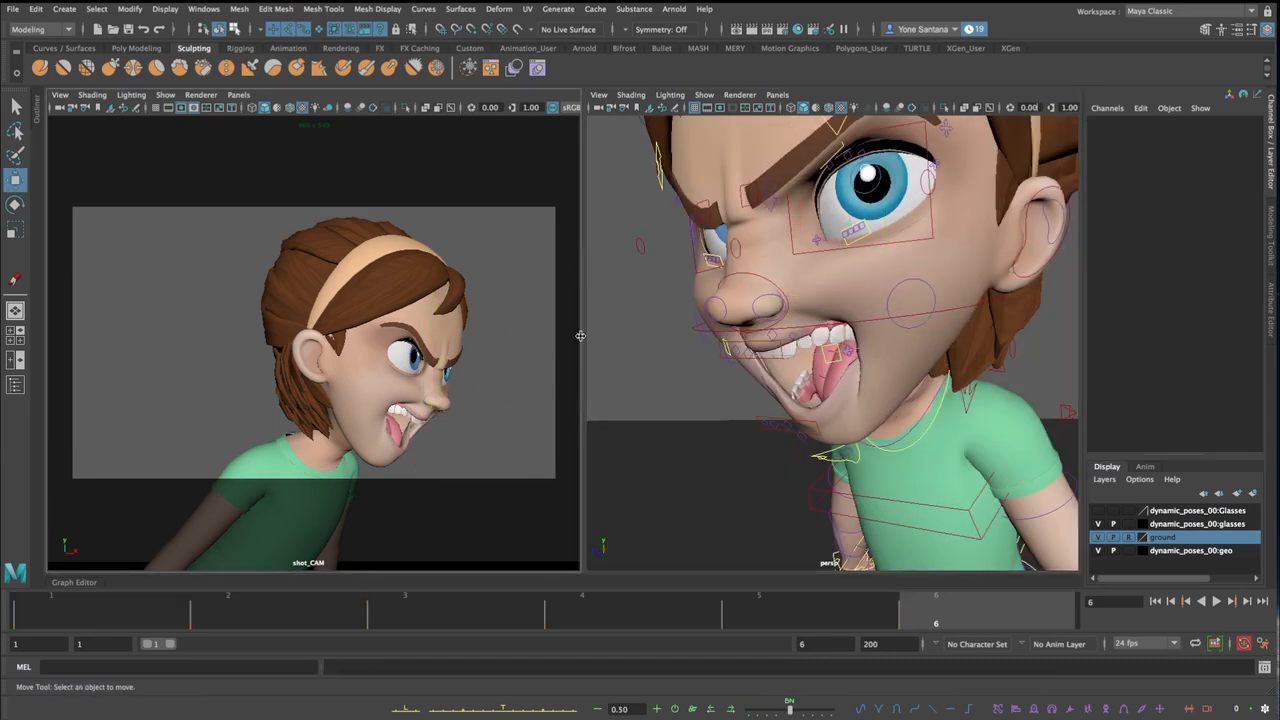
Rotate the back hair controls to flare the lower tufts away from the neck, turning the hairBack_003 control about -21° around Z
{"action": "left_click_drag", "start_coordinate": [700, 380], "coordinate": [922, 384], "text": "alt"}
{"action": "left_click", "coordinate": [762, 390]}
{"action": "key", "text": "e"}
{"action": "left_click", "coordinate": [624, 345]}
{"action": "left_click_drag", "start_coordinate": [624, 345], "coordinate": [716, 348], "text": "alt"}
{"action": "key", "text": "q"}
{"action": "left_click", "coordinate": [699, 346]}
{"action": "key", "text": "e"}
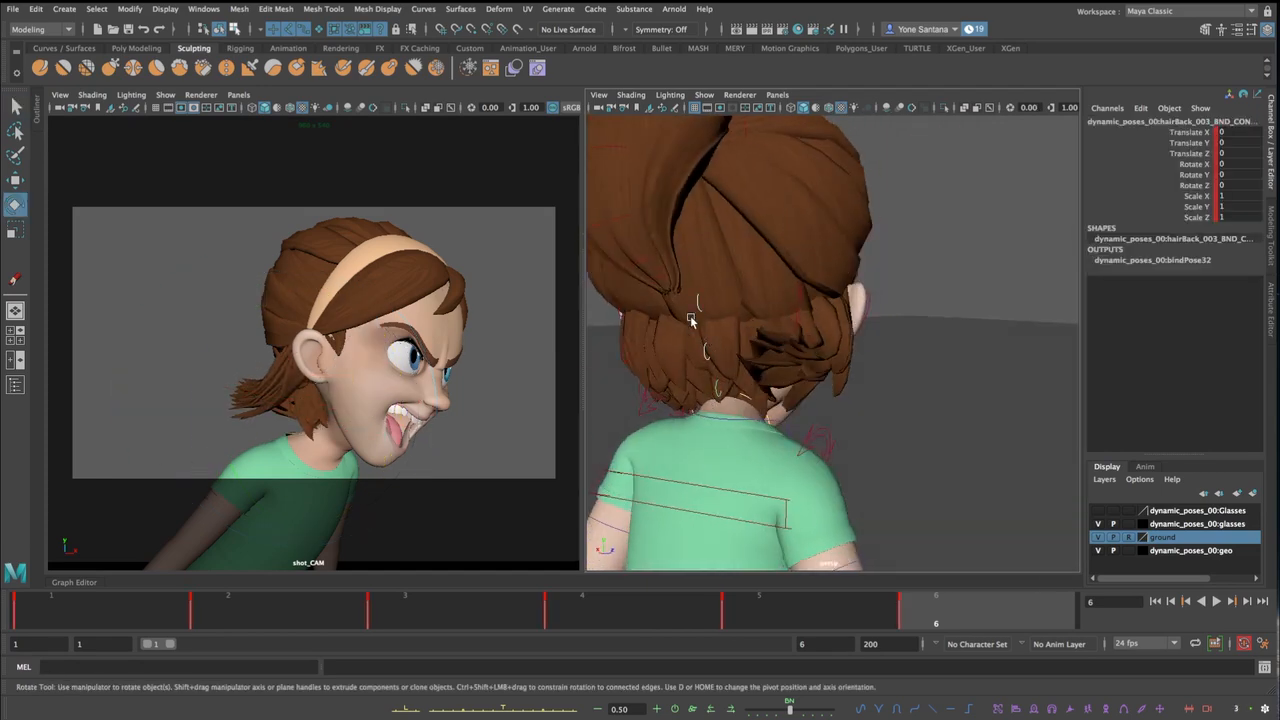
{"action": "left_click_drag", "start_coordinate": [708, 261], "coordinate": [914, 283]}
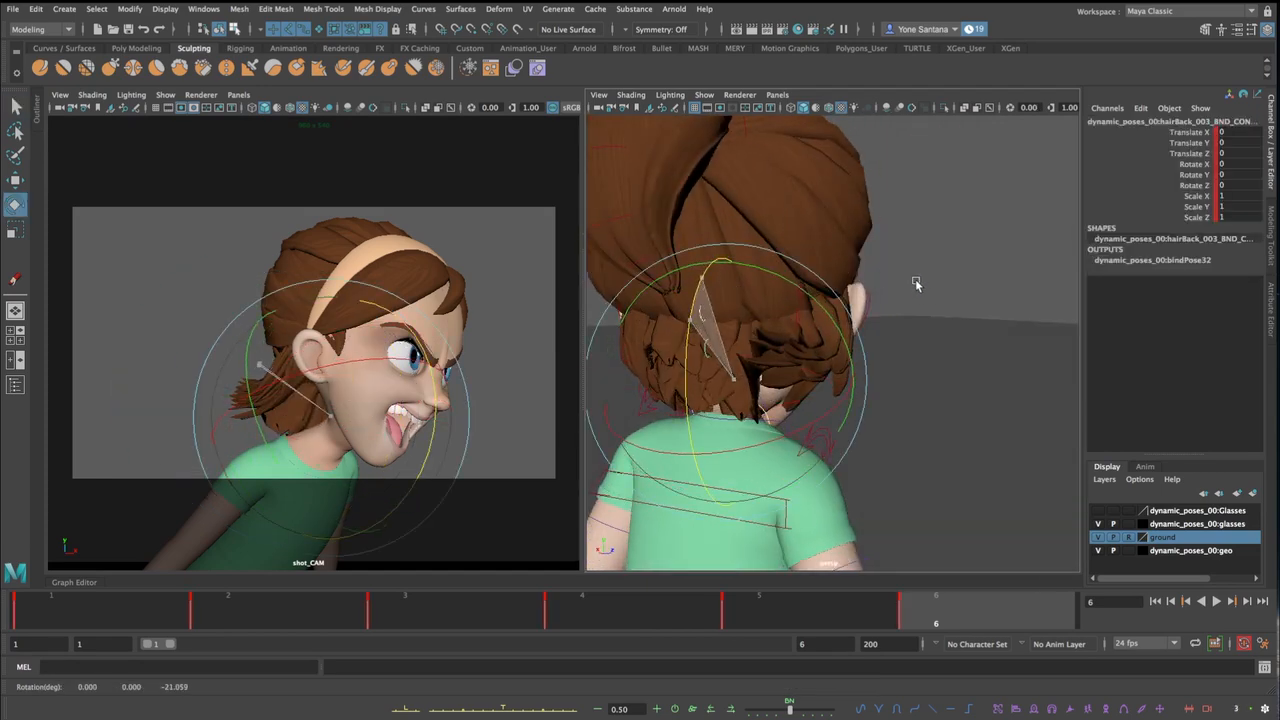
{"action": "left_click", "coordinate": [910, 235]}
Move the ponytail up and back so its silhouette extends behind the head in the shot camera
{"action": "left_click_drag", "start_coordinate": [910, 235], "coordinate": [845, 236], "text": "alt"}
{"action": "left_click", "coordinate": [775, 246]}
{"action": "key", "text": "w"}
{"action": "left_click_drag", "start_coordinate": [343, 278], "coordinate": [315, 258]}
Rotate the ponytail's lower controls to bend its tip outward, away from the head
{"action": "left_click", "coordinate": [252, 337]}
{"action": "key", "text": "e"}
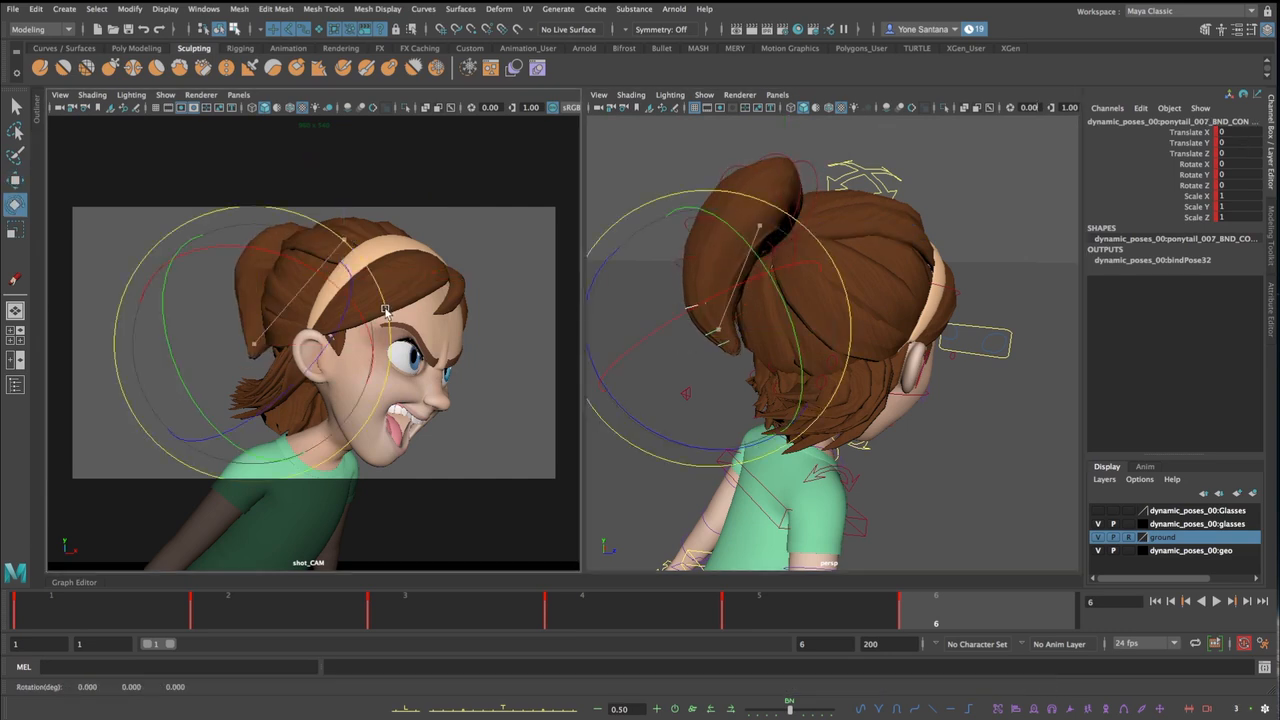
{"action": "left_click_drag", "start_coordinate": [384, 308], "coordinate": [382, 300]}
{"action": "left_click", "coordinate": [680, 240]}
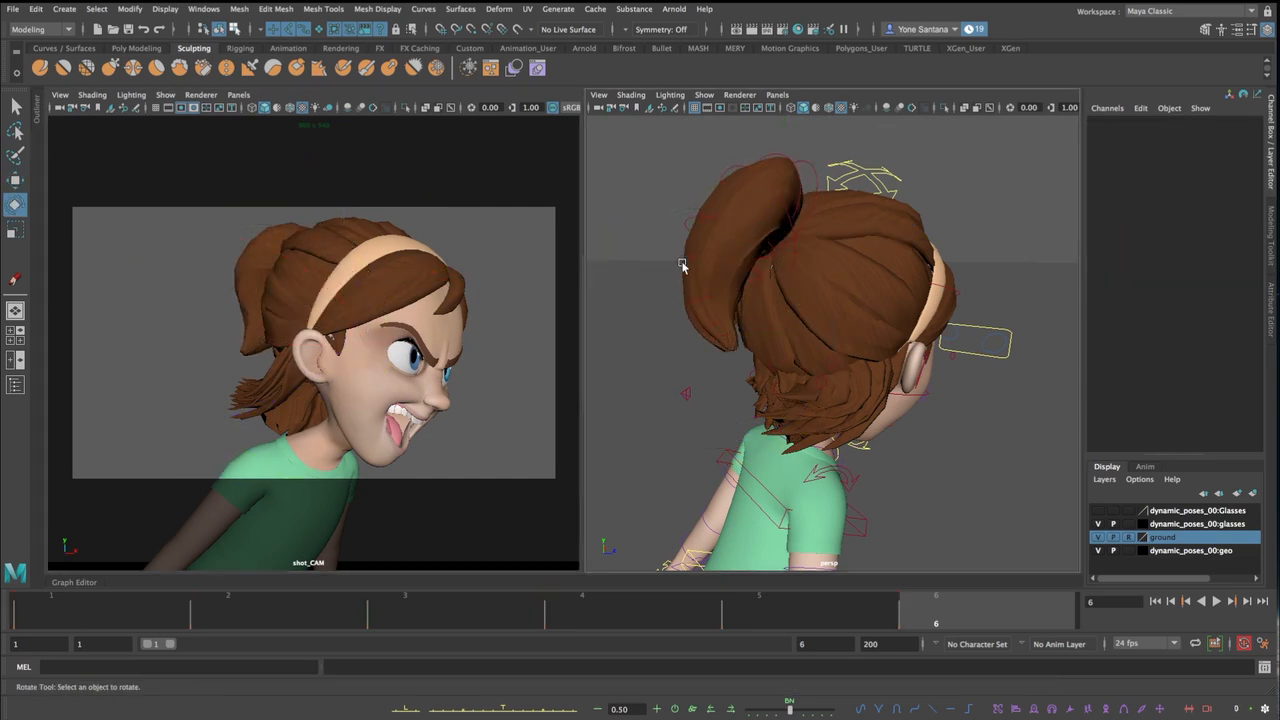
{"action": "left_click_drag", "start_coordinate": [668, 211], "coordinate": [690, 265]}
{"action": "left_click_drag", "start_coordinate": [413, 245], "coordinate": [490, 248]}
{"action": "left_click", "coordinate": [490, 248]}
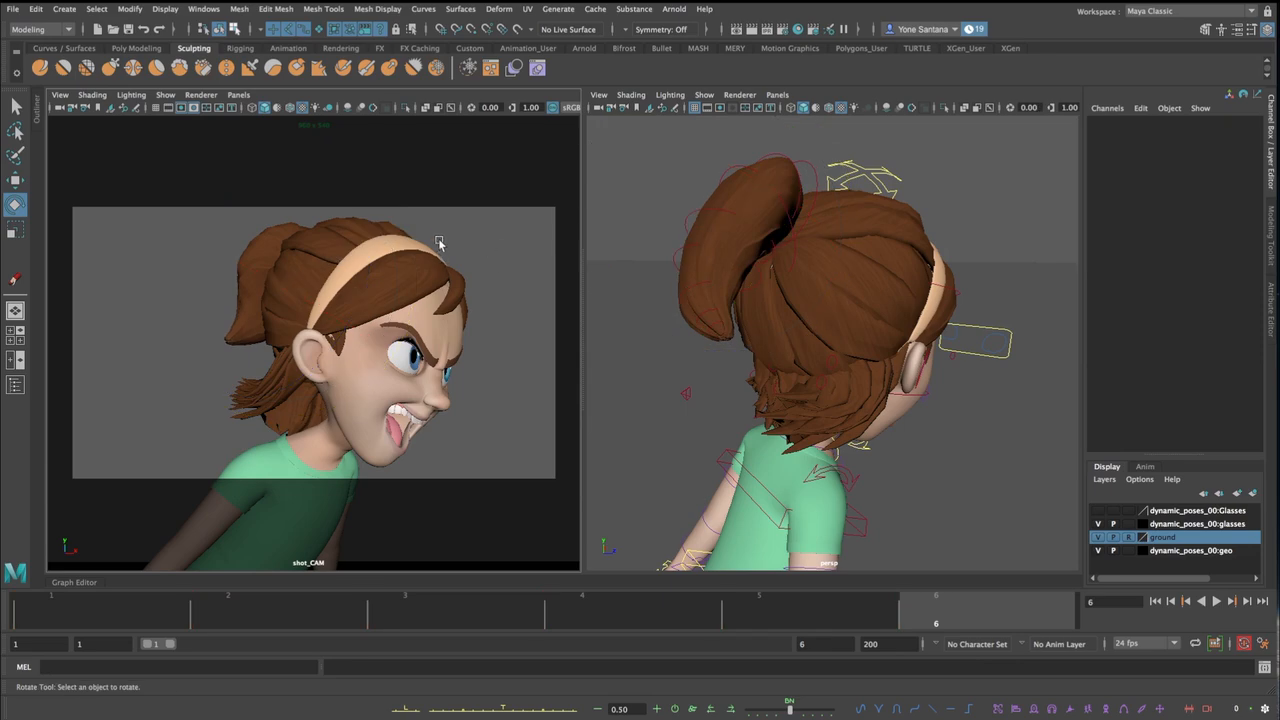
Show the perspective view in wireframe and adjust the right upper eyelid's Lid Crease 2 attribute
{"action": "left_click_drag", "start_coordinate": [940, 290], "coordinate": [851, 311], "text": "alt"}
{"action": "scroll", "coordinate": [851, 311], "scroll_direction": "up", "scroll_amount": 5}
{"action": "middle_click_drag", "start_coordinate": [851, 311], "coordinate": [808, 283], "text": "alt"}
{"action": "key", "text": "4"}
{"action": "left_click", "coordinate": [808, 217]}
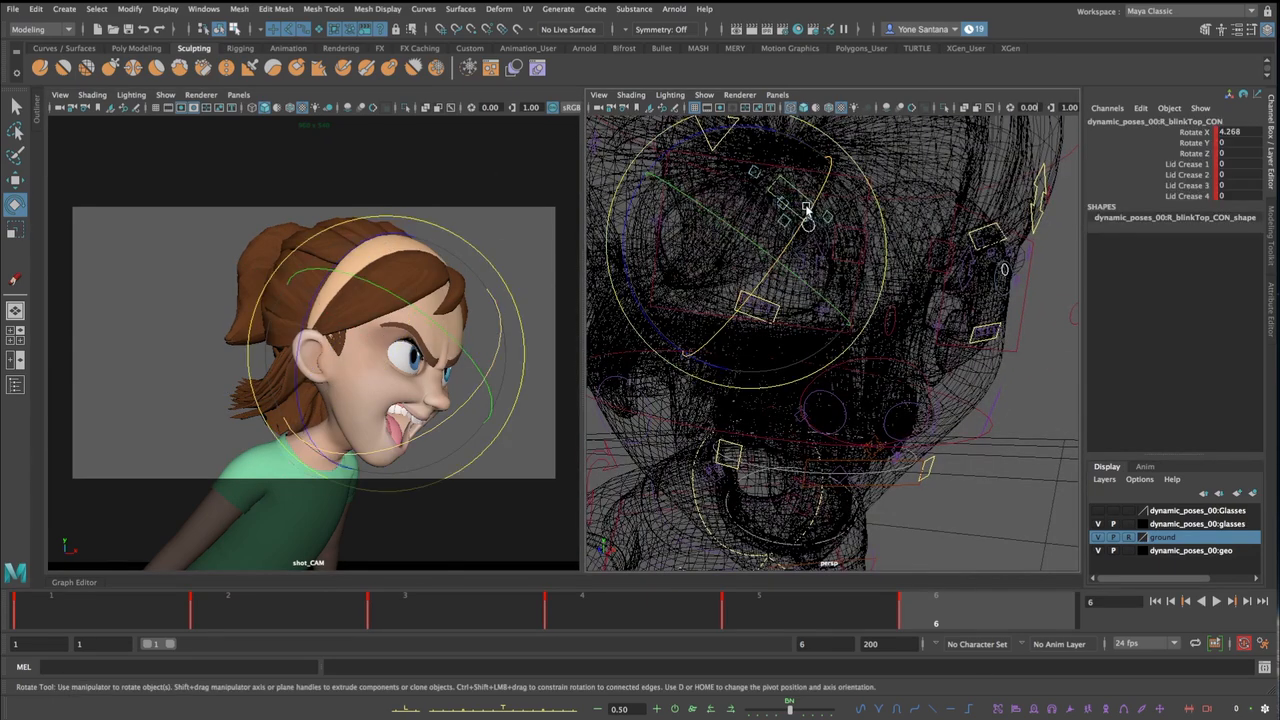
{"action": "left_click_drag", "start_coordinate": [808, 214], "coordinate": [789, 218]}
{"action": "key", "text": "Up"}
{"action": "key", "text": "Up"}
{"action": "left_click", "coordinate": [1187, 174]}
{"action": "middle_click_drag", "start_coordinate": [548, 334], "coordinate": [520, 330]}
Adjust the right upper eyelid's Lid Crease 3 and Lid Crease 4 attributes
{"action": "left_click", "coordinate": [1187, 185]}
{"action": "middle_click_drag", "start_coordinate": [483, 318], "coordinate": [501, 318]}
{"action": "left_click", "coordinate": [1222, 197], "text": "shift"}
{"action": "middle_click_drag", "start_coordinate": [630, 365], "coordinate": [662, 365]}
{"action": "left_click", "coordinate": [539, 429]}
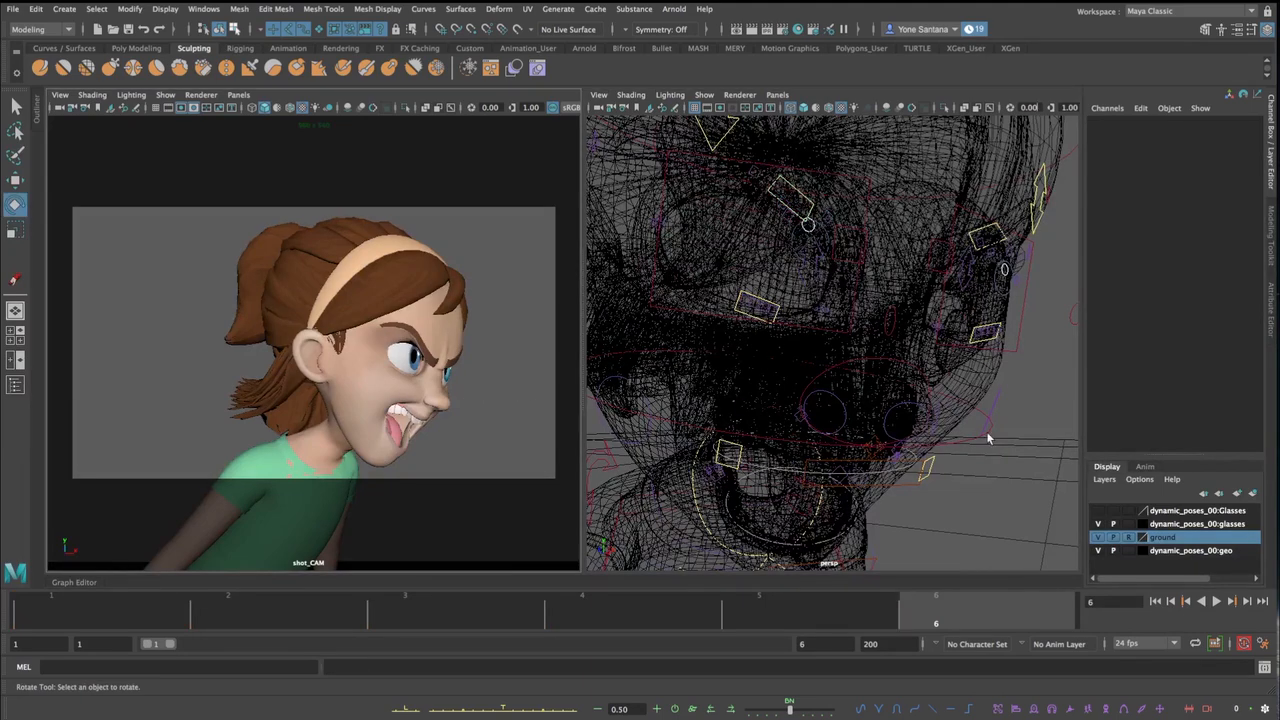
Move the tongue's base control to about -0.78, 0.40, -1.27 inside the mouth
{"action": "left_click", "coordinate": [766, 426]}
{"action": "key", "text": "w"}
{"action": "left_click_drag", "start_coordinate": [760, 424], "coordinate": [806, 418], "text": "alt"}
{"action": "left_click_drag", "start_coordinate": [771, 417], "coordinate": [755, 408]}
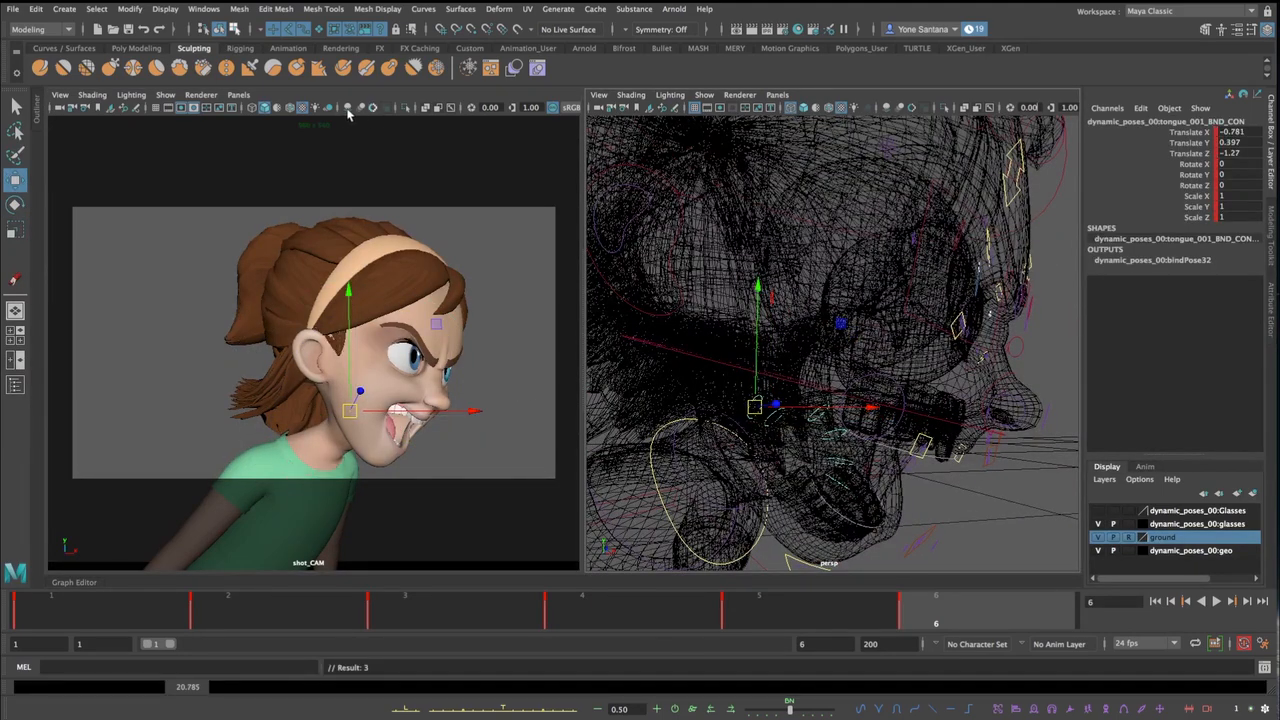